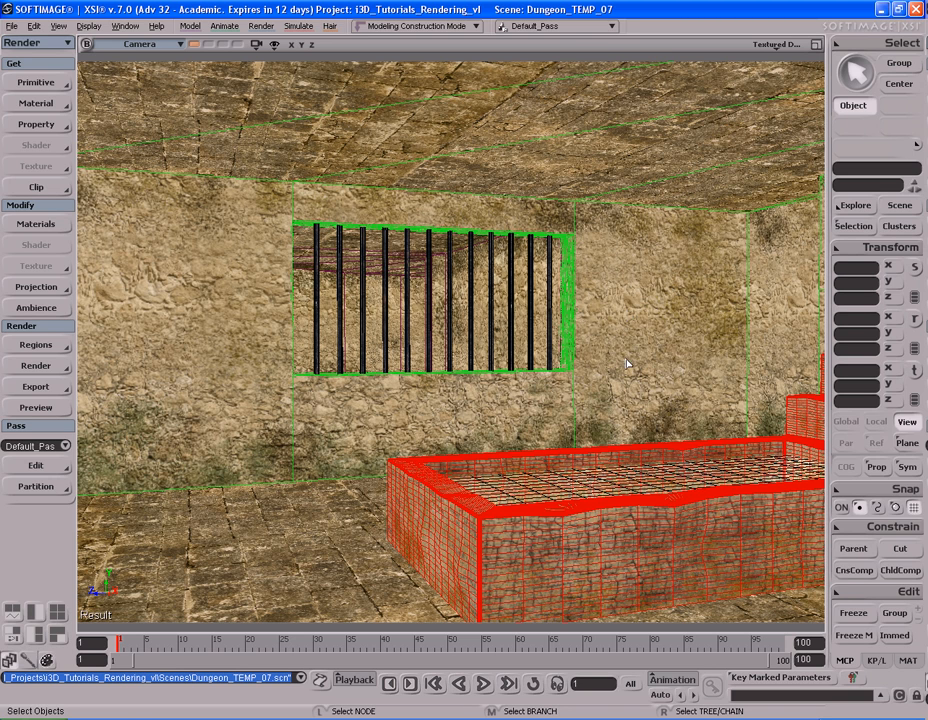
Step: Examine the dungeon cell from inside and outside, including the bed, barred windows, door, well and adjoining corridor
key("s")
left_click_drag(632, 346, 577, 356)
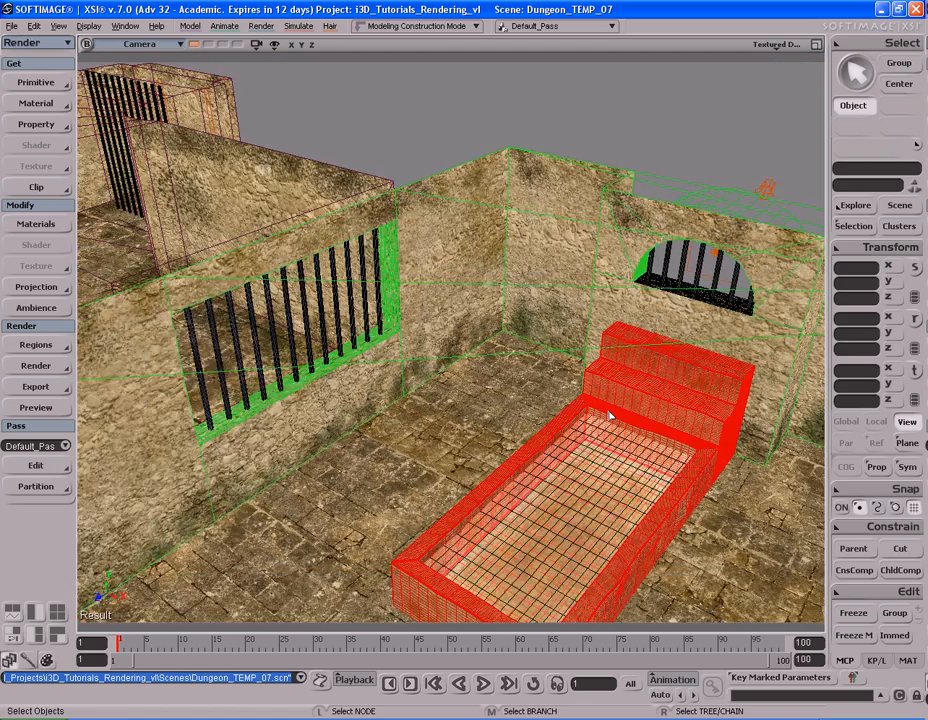
scroll(611, 414, "down", 3)
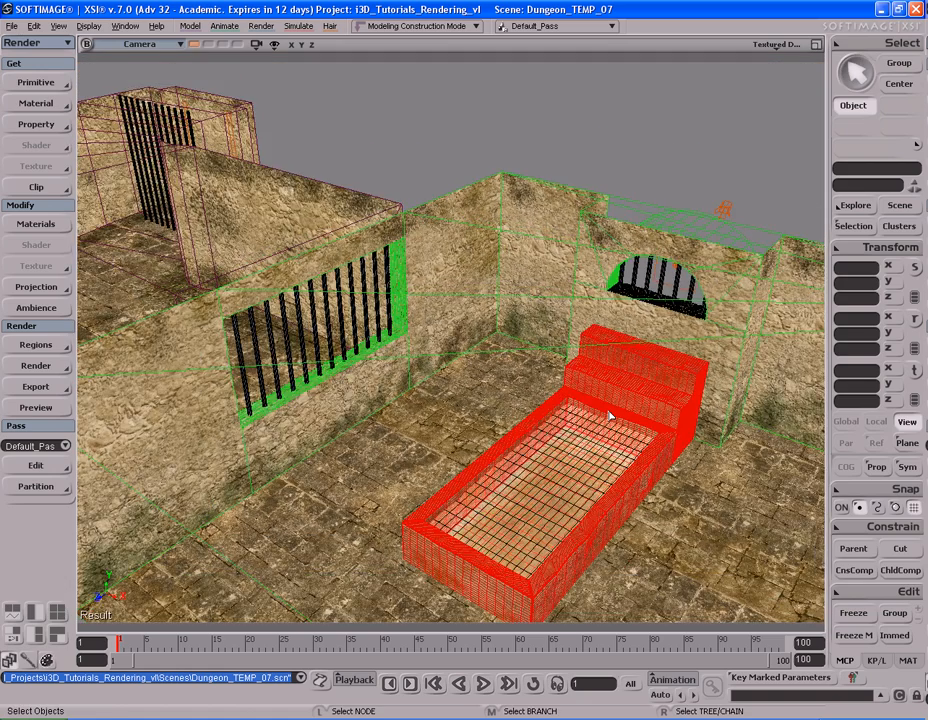
key("s")
right_click_drag(611, 414, 634, 414)
left_click_drag(634, 414, 599, 400)
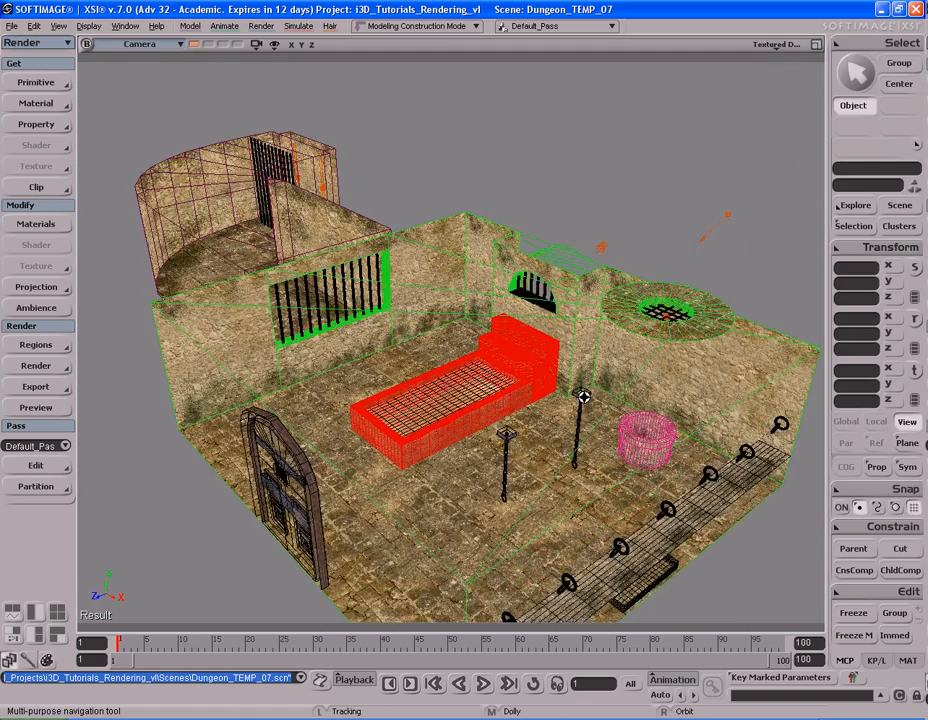
right_click_drag(599, 400, 584, 395)
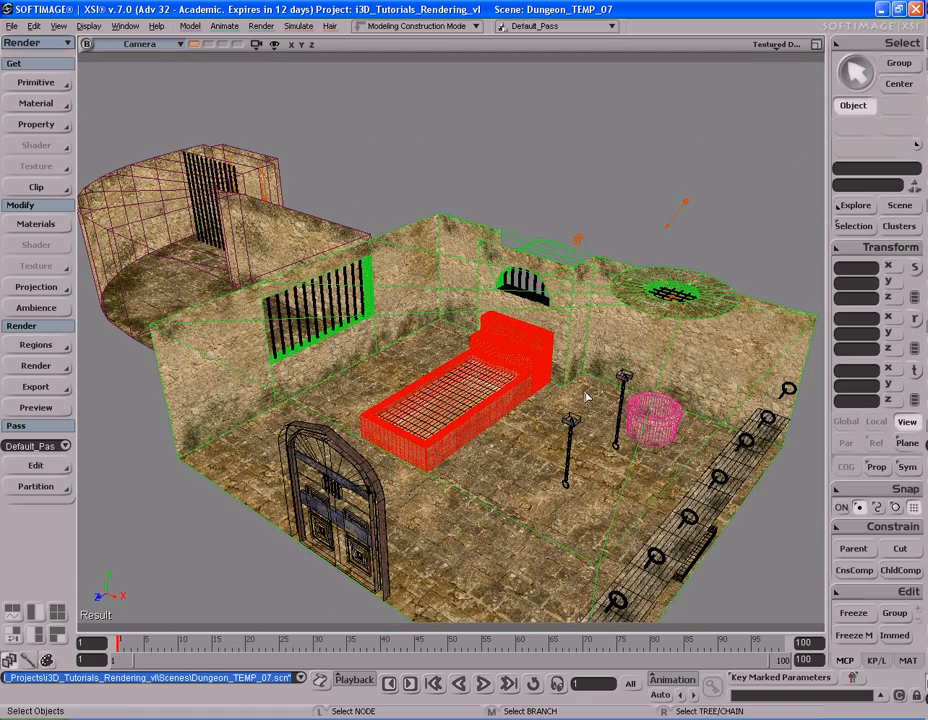
Step: Inspect the arched window's volume light and the light beyond it, and clear the selection
left_click(578, 240)
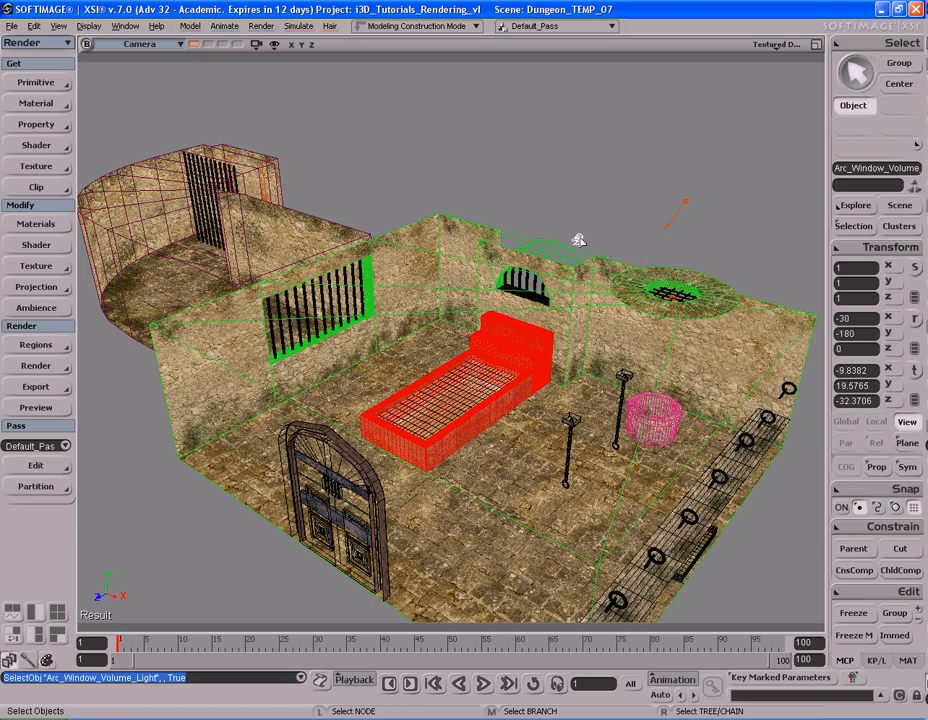
left_click(683, 201)
key("s")
mouse_move(625, 231)
right_mouse_down()
mouse_move(640, 234)
mouse_move(612, 227)
right_mouse_up()
left_click_drag(612, 227, 628, 230)
mouse_move(628, 230)
right_mouse_down()
mouse_move(632, 221)
mouse_move(645, 229)
right_mouse_up()
left_click(646, 230)
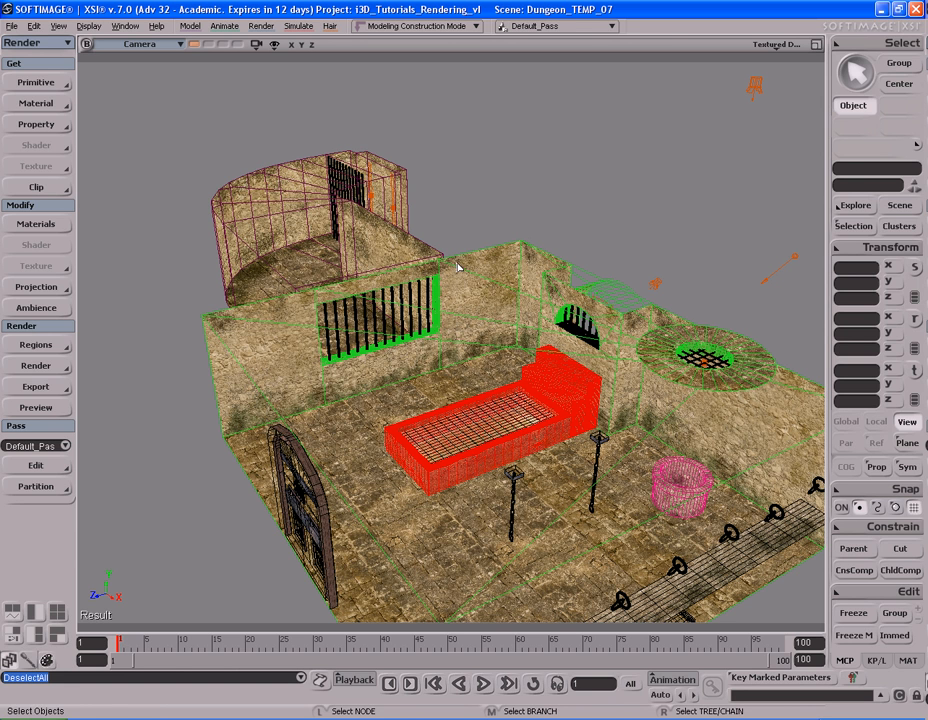
Step: Open the pass's mental ray renderer options and enable Final Gathering
left_click(39, 372)
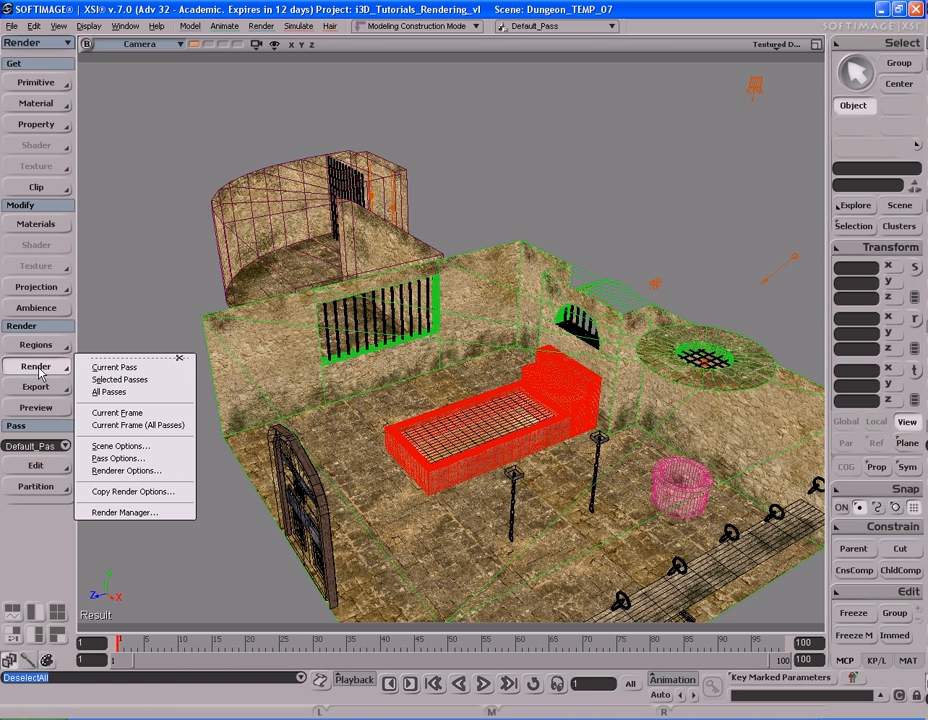
left_click(133, 471)
left_click_drag(193, 253, 397, 83)
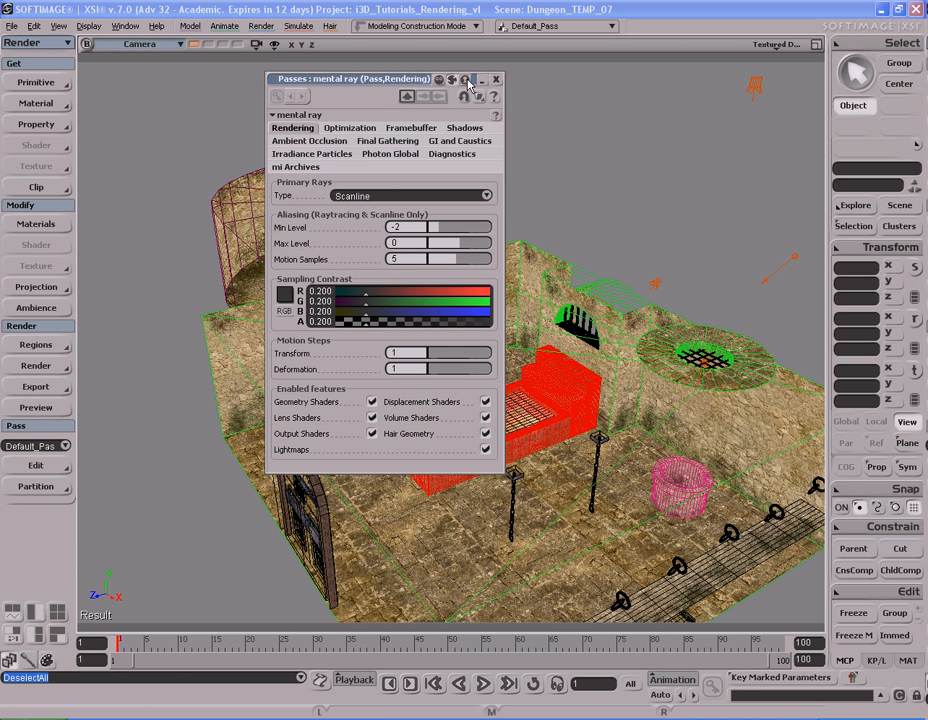
left_click(390, 142)
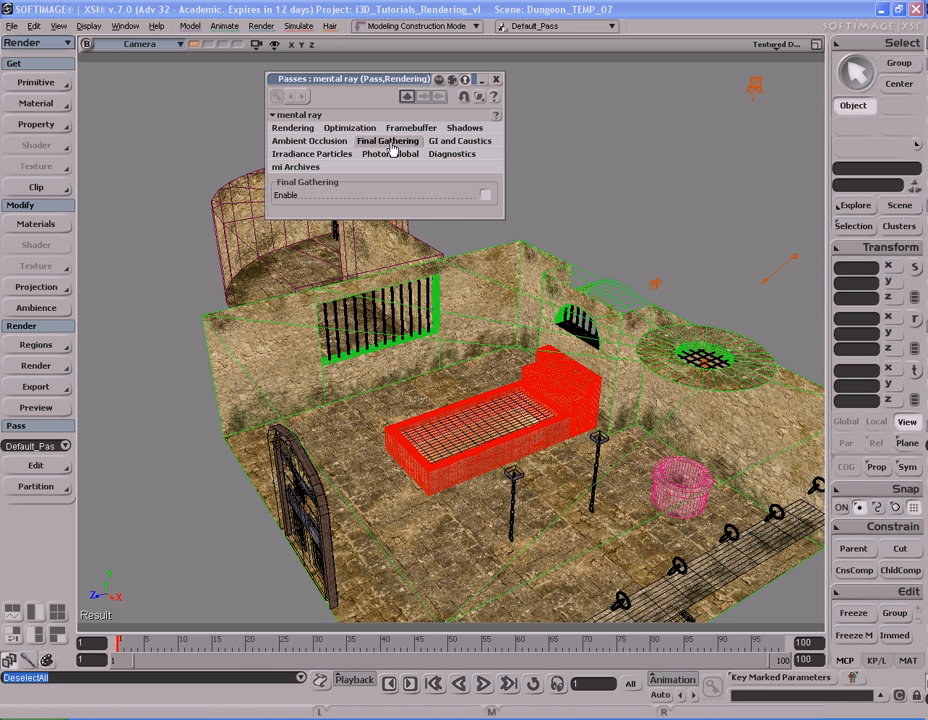
left_click(485, 196)
left_click_drag(375, 83, 437, 22)
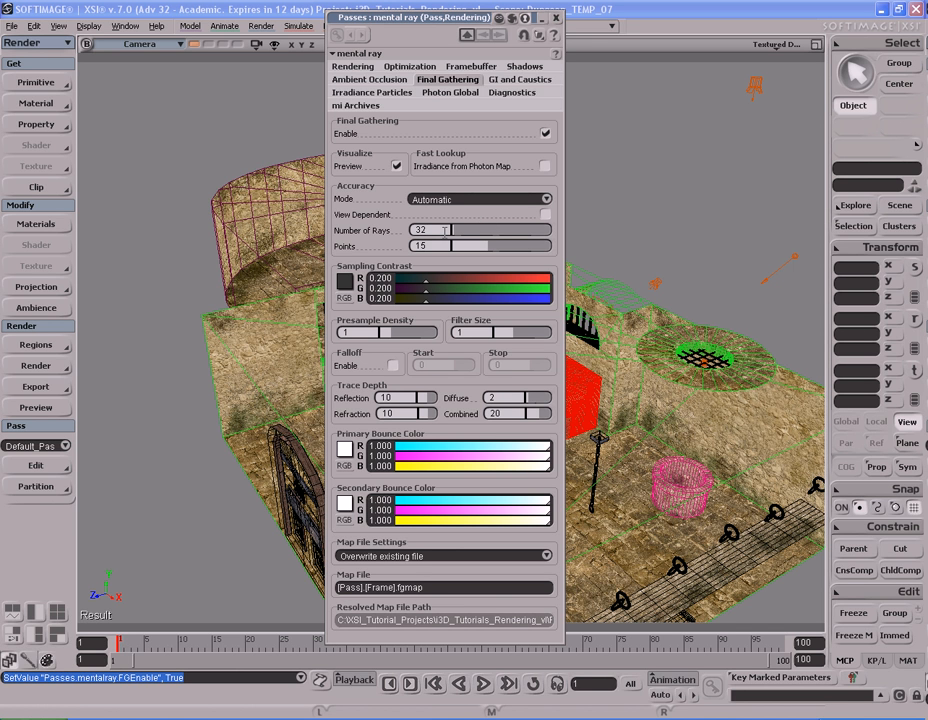
Step: Set the Final Gathering accuracy mode to Exact
left_click(464, 201)
left_click(464, 202)
left_click(464, 203)
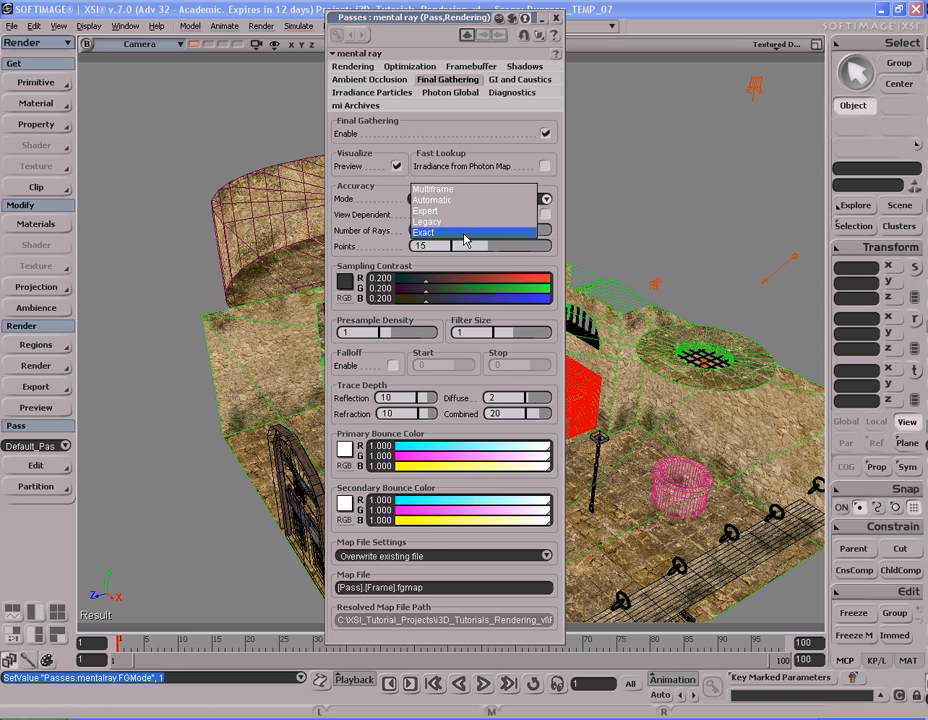
left_click(464, 235)
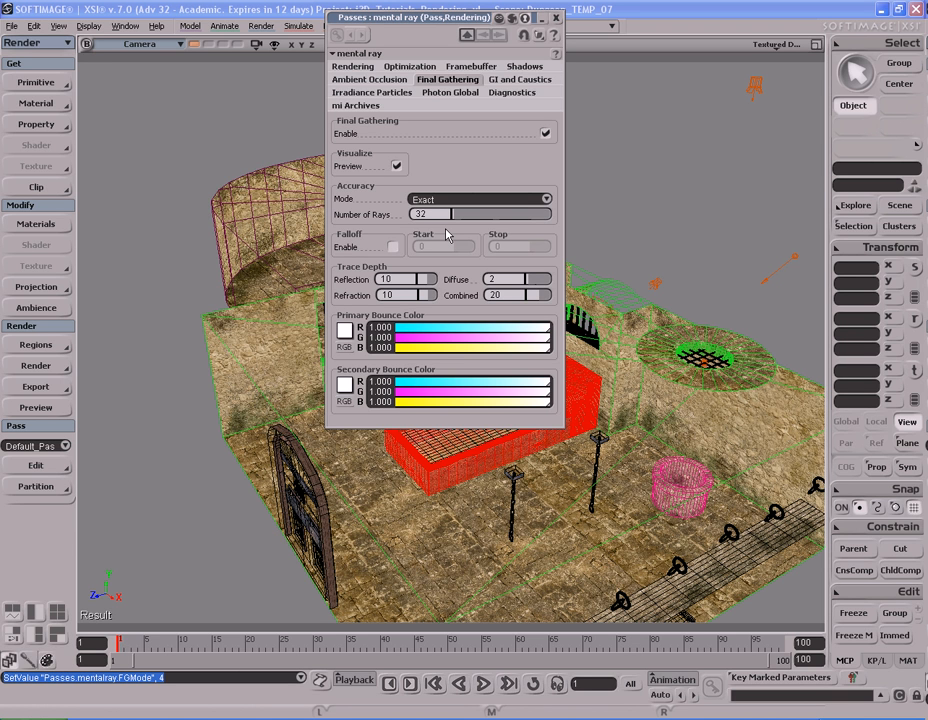
Step: Switch the Final Gathering accuracy mode to Multiframe to view its parameters, and return it to Exact
left_click(452, 199)
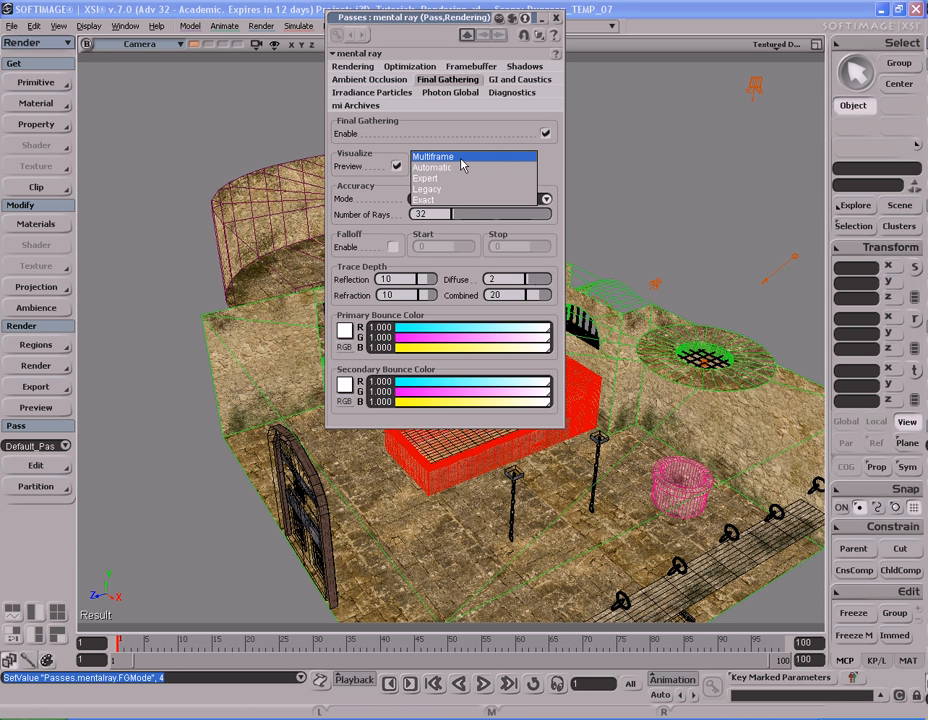
left_click(460, 158)
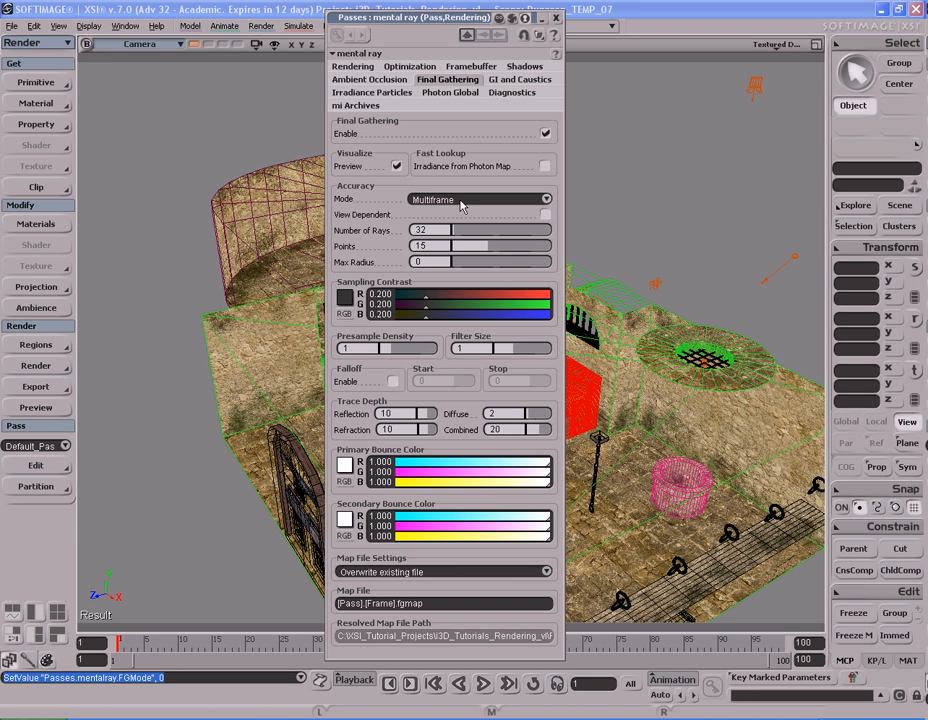
left_click(462, 201)
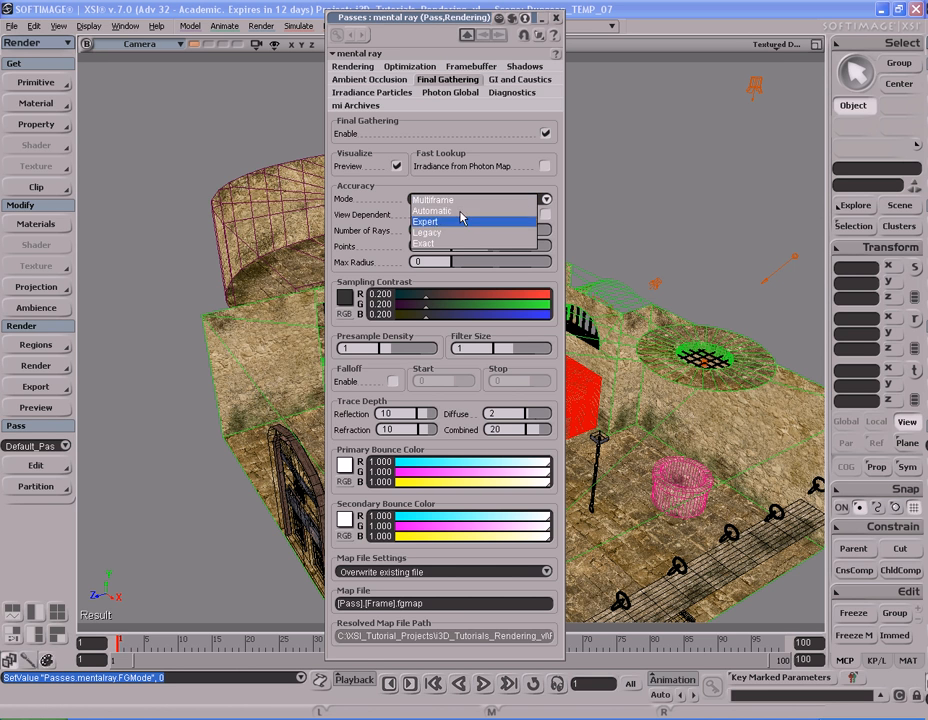
left_click(464, 243)
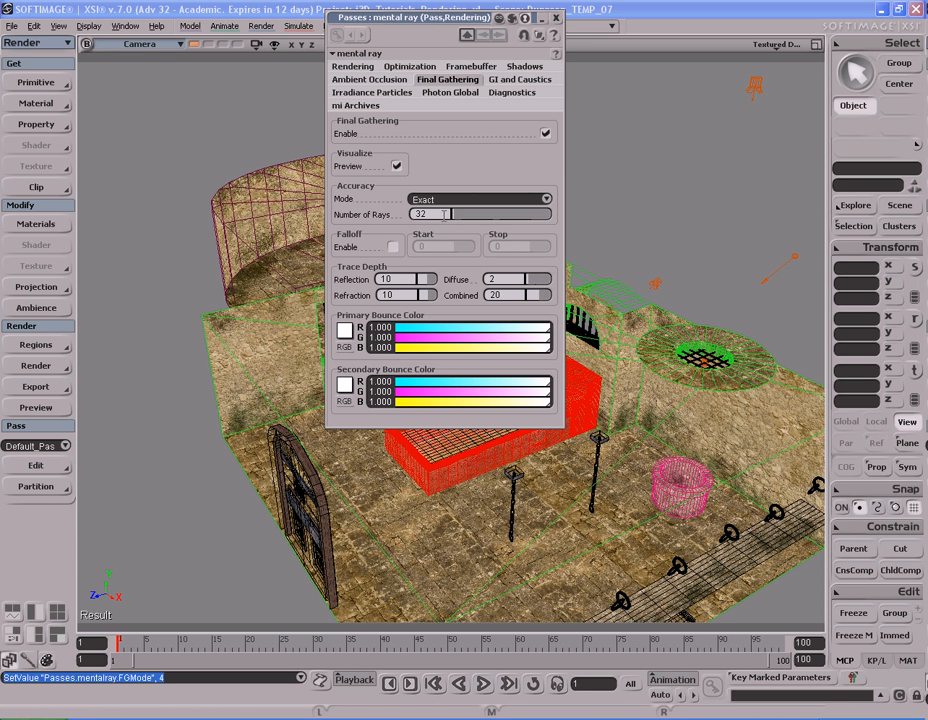
Step: Compare the Automatic and Expert accuracy modes' parameters, and set the mode back to Exact
double_click(445, 214)
left_click(460, 199)
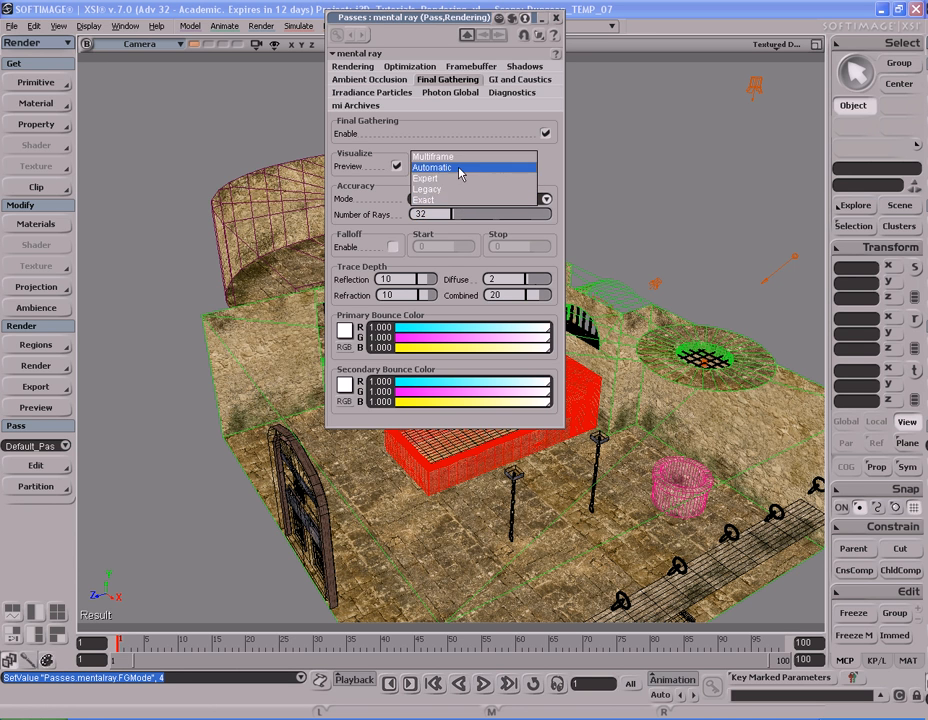
left_click(460, 174)
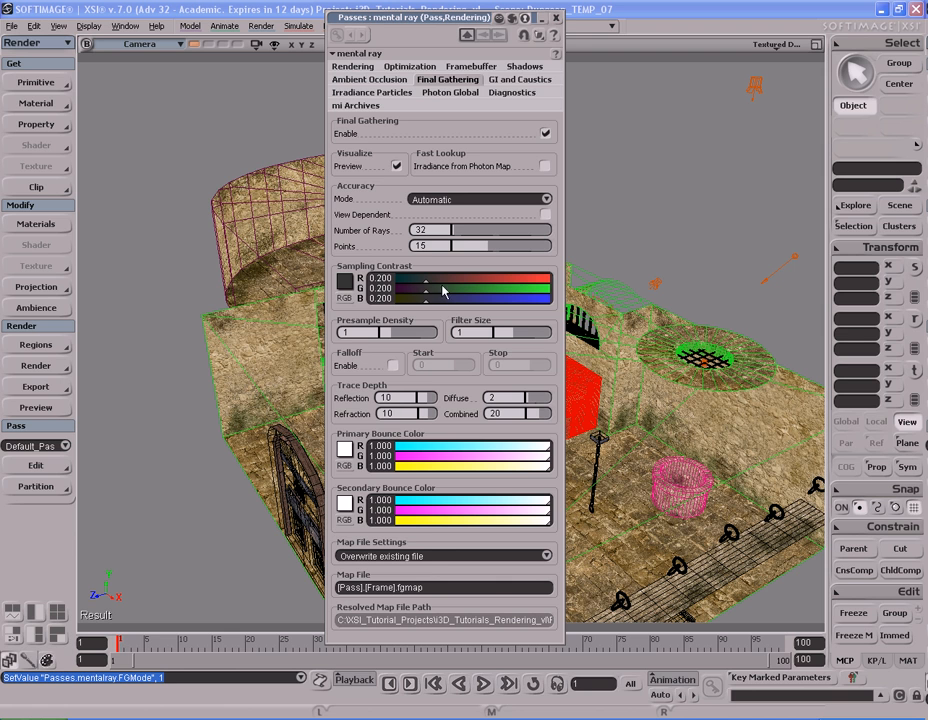
double_click(444, 246)
left_click(455, 202)
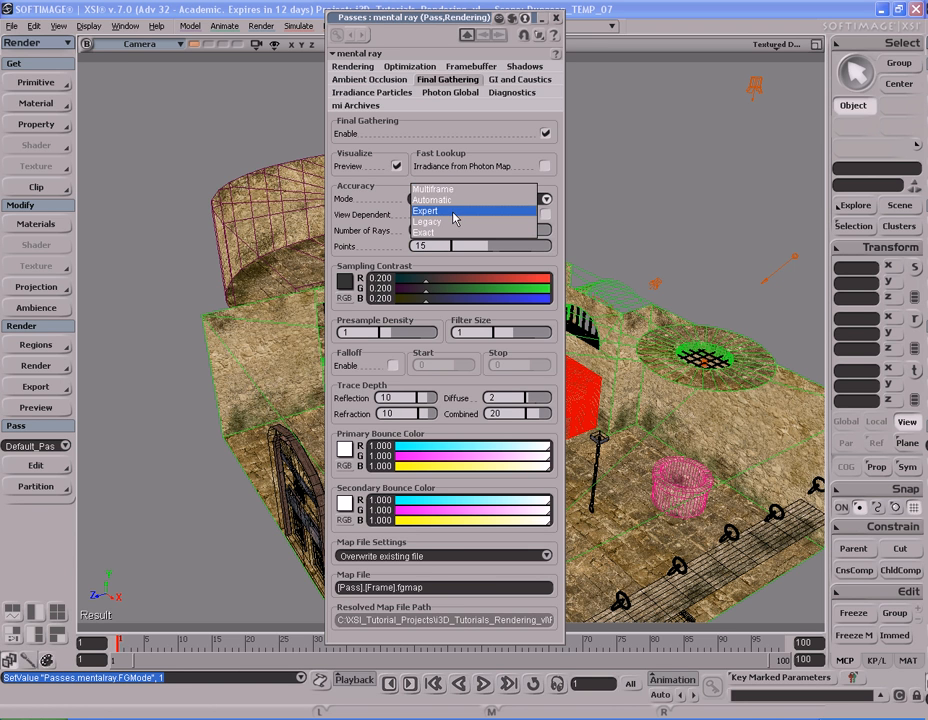
left_click(455, 212)
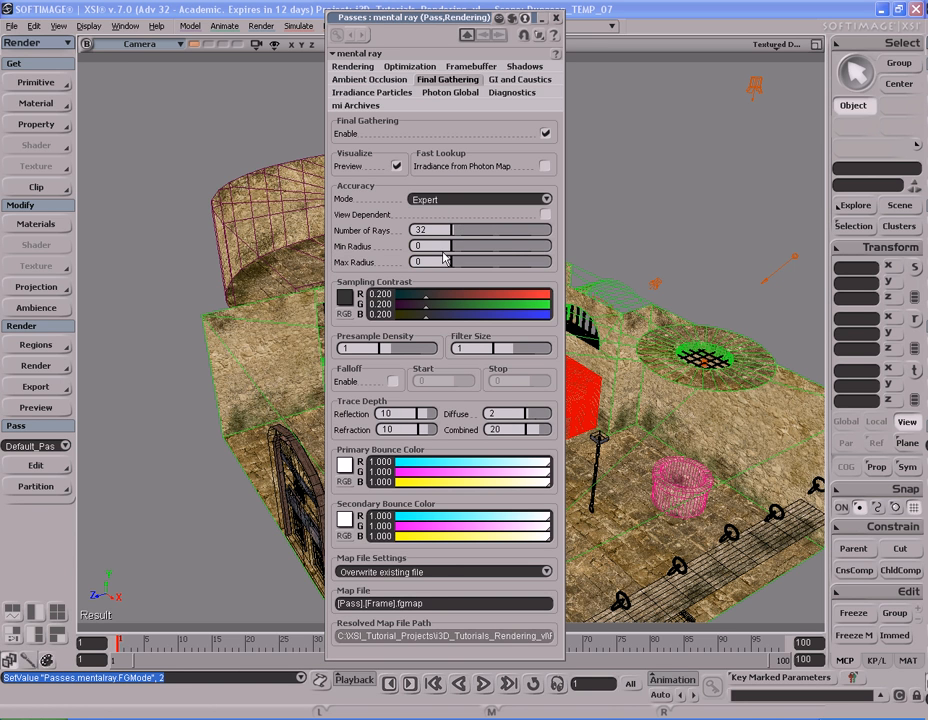
left_click(455, 202)
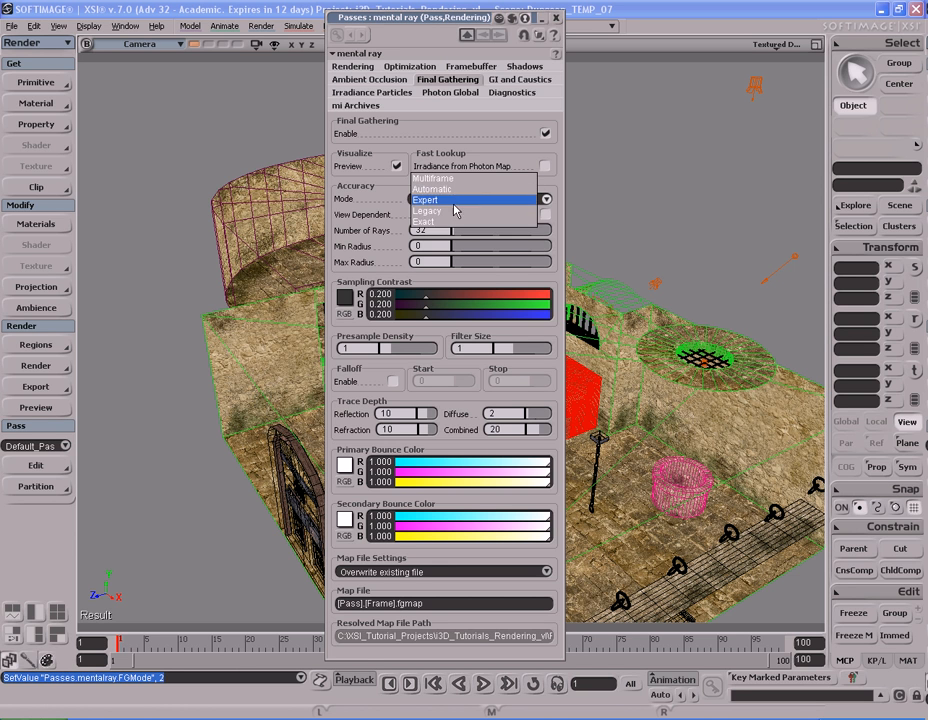
left_click(453, 222)
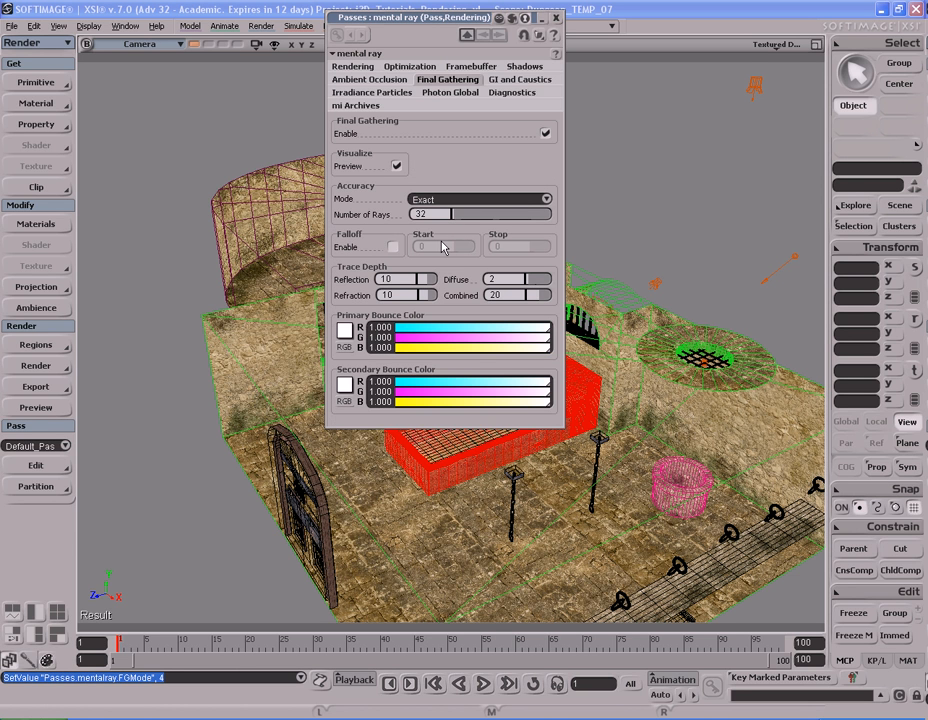
Step: Try 2000 as the Final Gathering number of rays, and set it back to 32
double_click(421, 214)
left_click(446, 214)
double_click(449, 214)
left_click(470, 199)
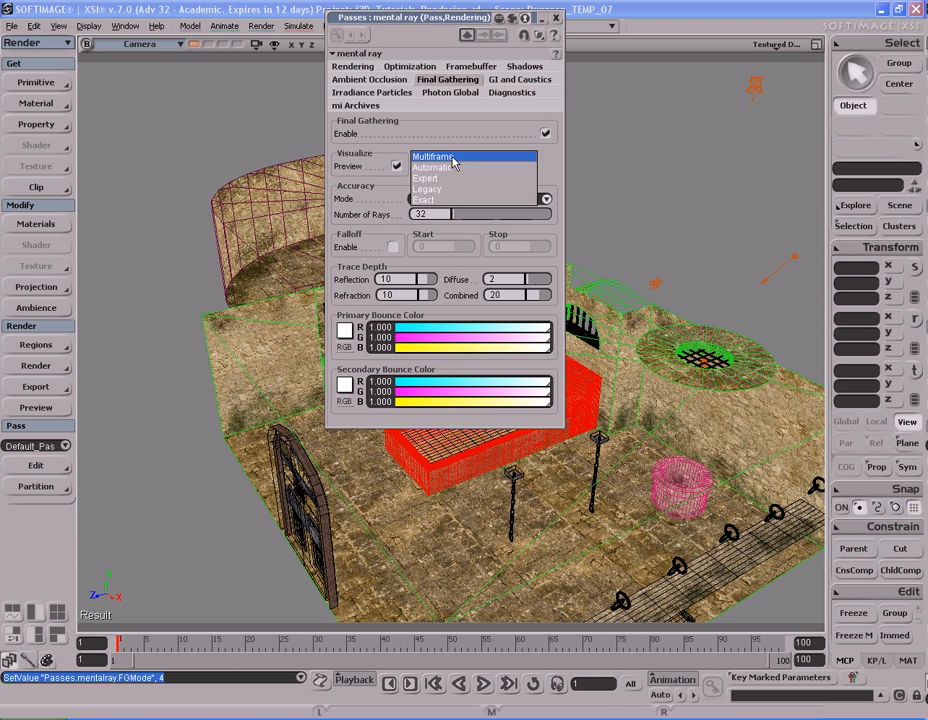
left_click(445, 199)
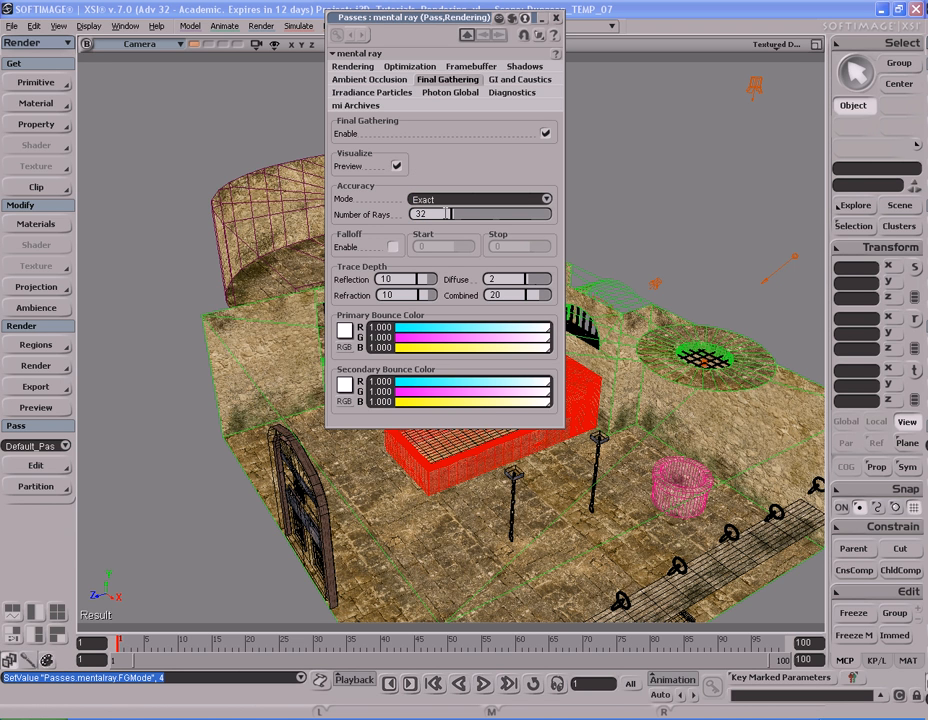
left_click(446, 213)
type("2000")
key("Return")
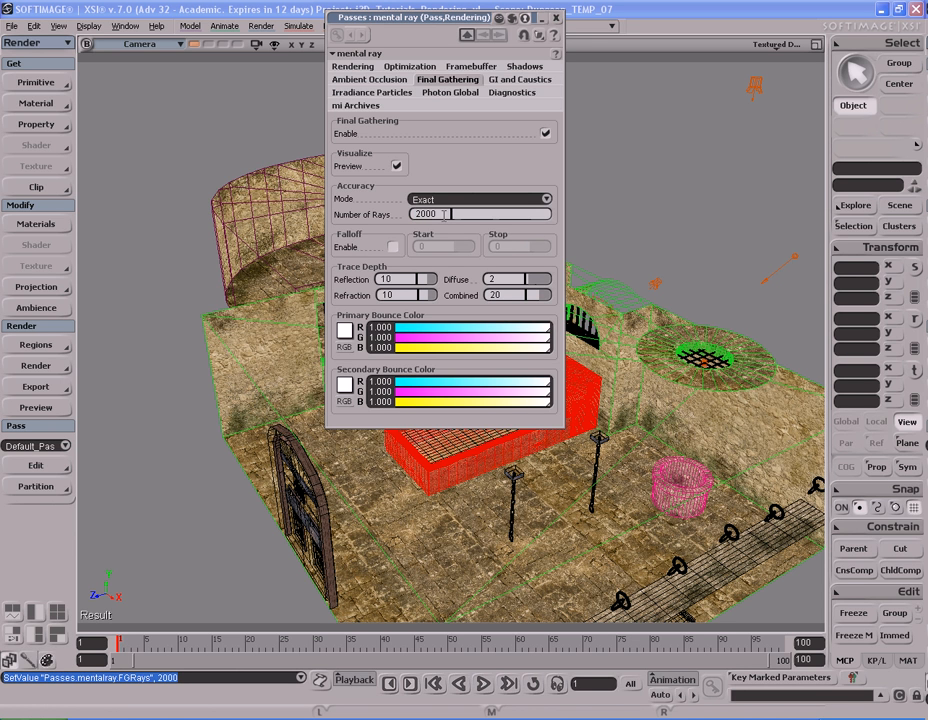
double_click(444, 214)
type("32")
key("Return")
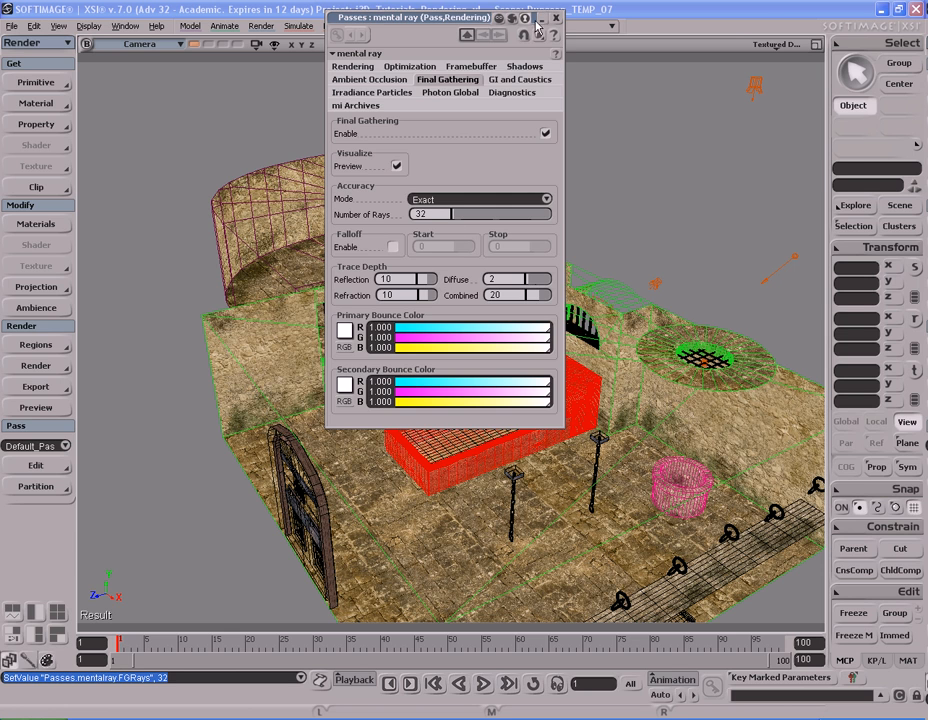
Step: Render a preview of the cell corner with the well beneath the round ceiling grate
left_click_drag(508, 19, 748, 36)
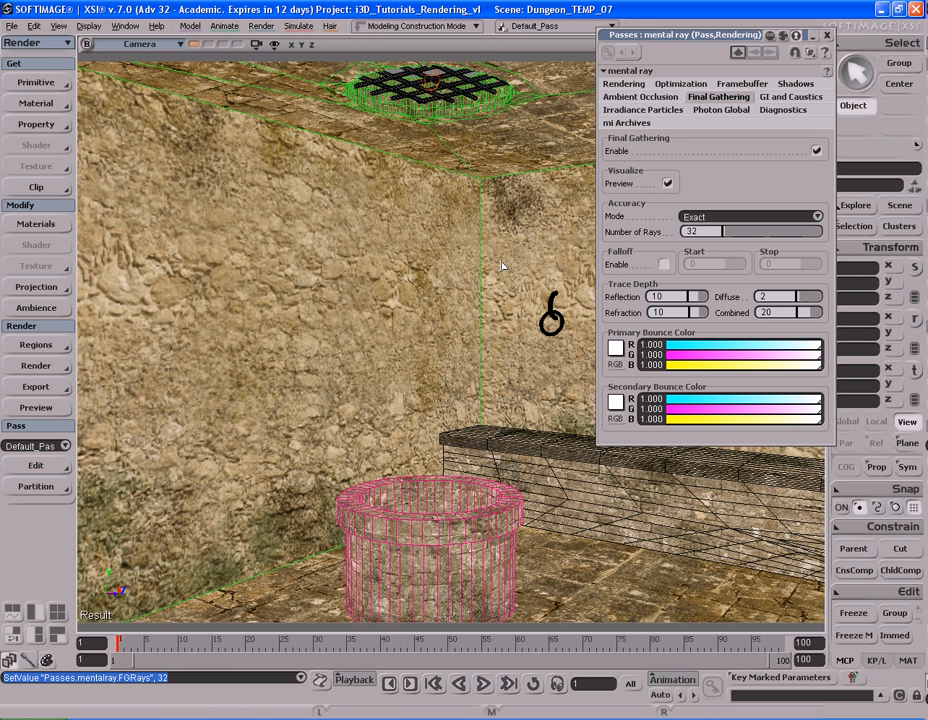
key("shift+r")
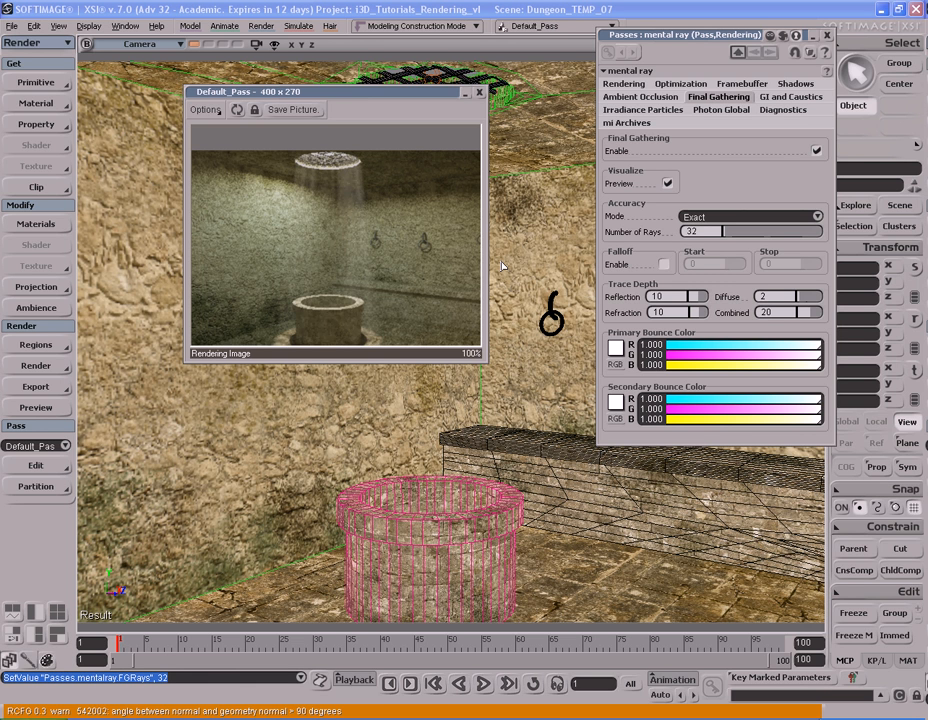
Step: Set the Final Gathering diffuse trace depth to 0, and close the render preview
left_click(762, 296)
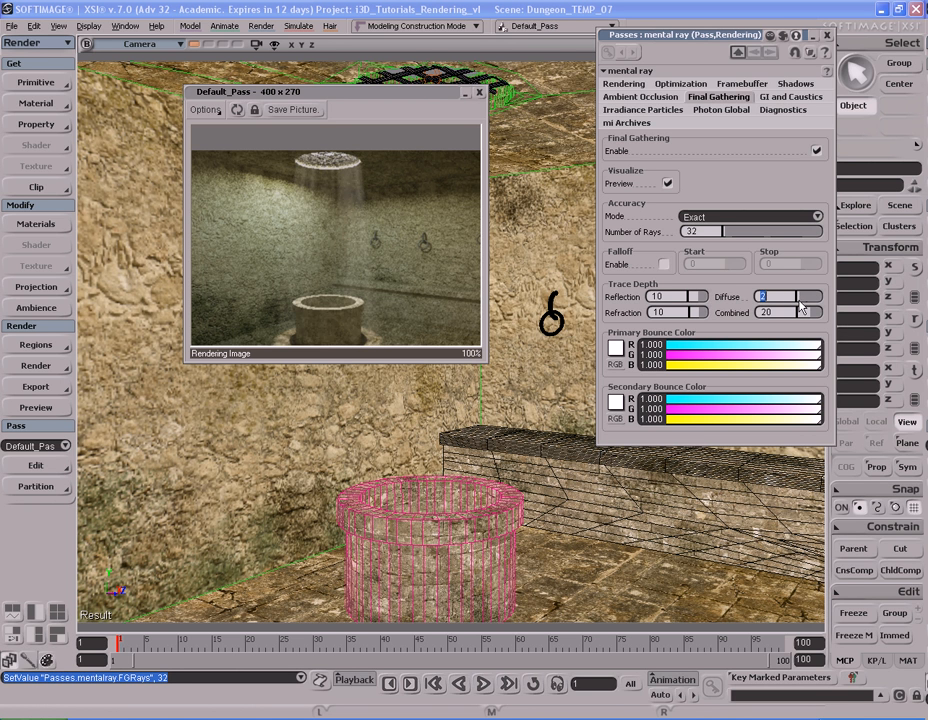
type("0")
key("Return")
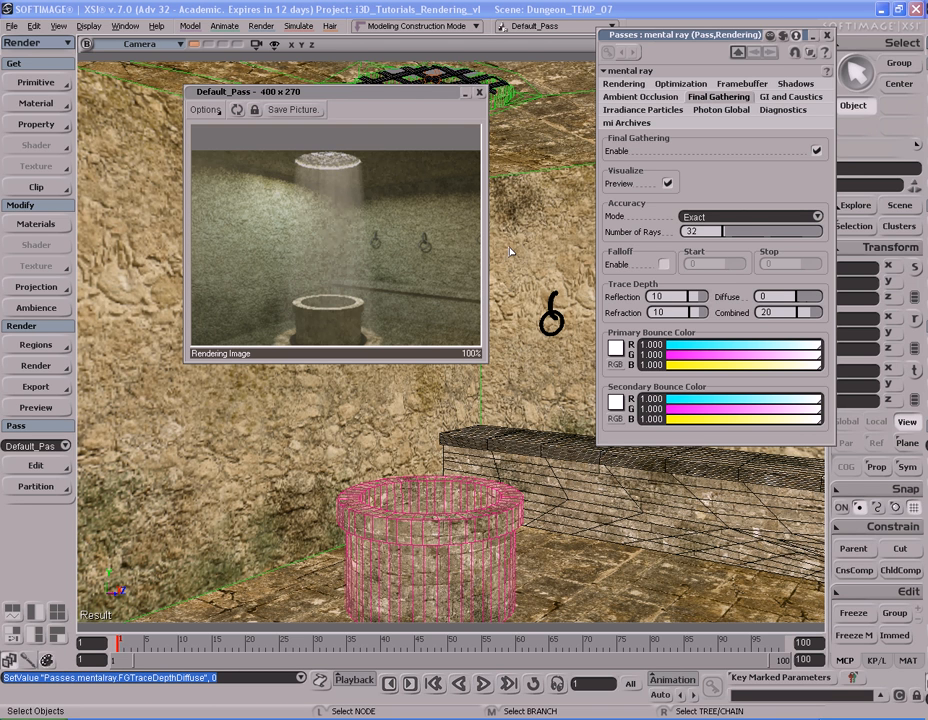
left_click(479, 92)
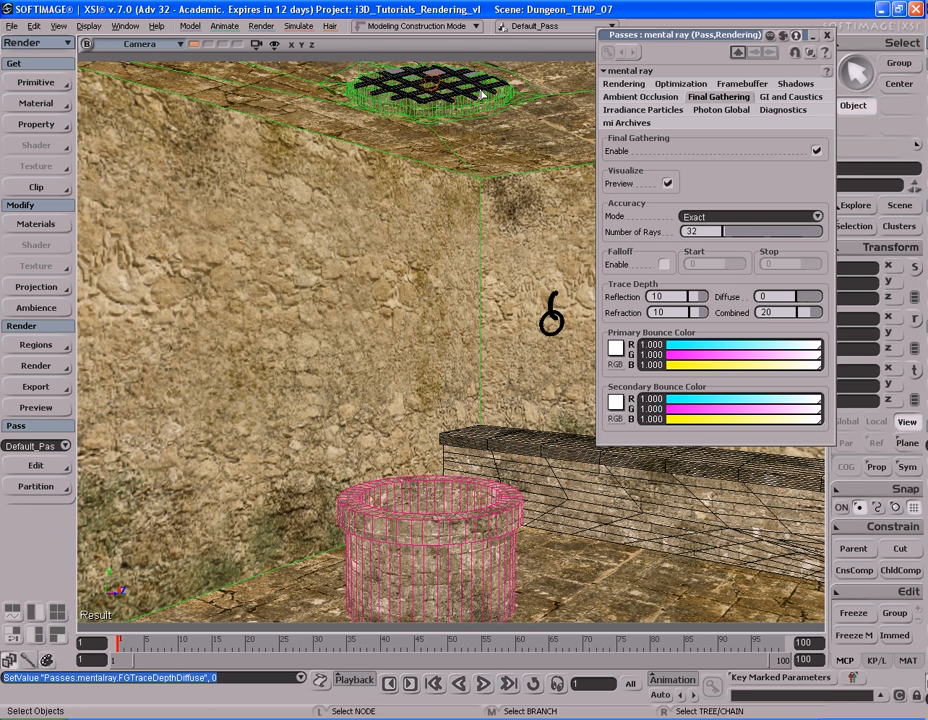
Step: Render a preview of the stone bed with the barred and arched windows, with the mental ray settings collapsed during framing and re-expanded
double_click(750, 36)
left_click_drag(750, 36, 723, 68)
key("s")
right_click_drag(485, 207, 367, 224)
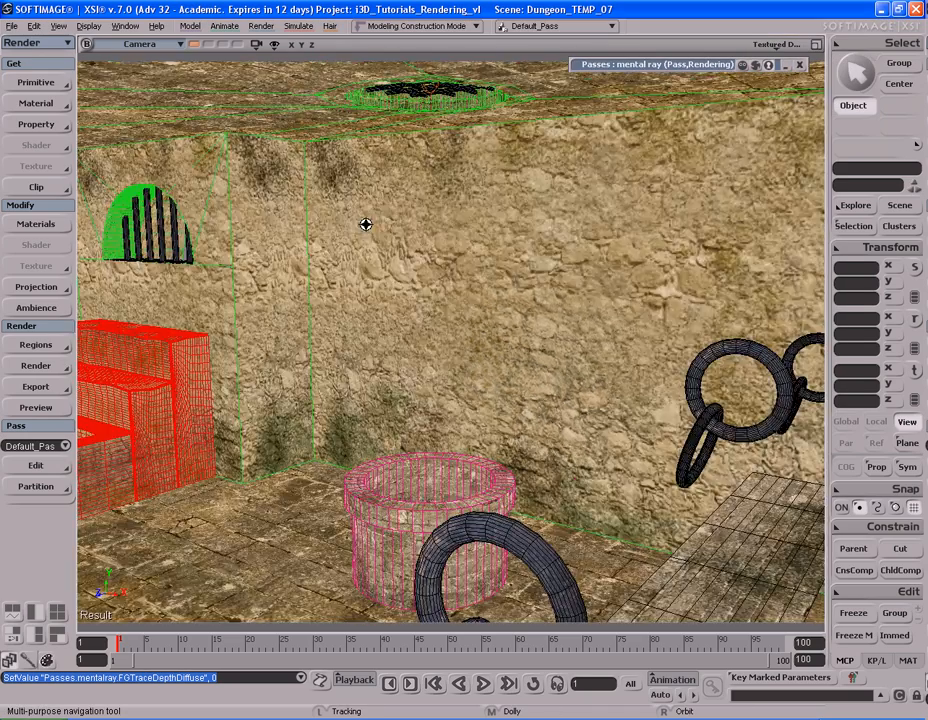
left_click_drag(367, 224, 609, 204)
right_click_drag(609, 204, 524, 201)
key("s")
middle_click_drag(524, 201, 462, 222)
right_click_drag(462, 222, 455, 213)
left_click_drag(455, 213, 528, 179)
right_click_drag(528, 179, 520, 180)
left_click_drag(520, 180, 526, 206)
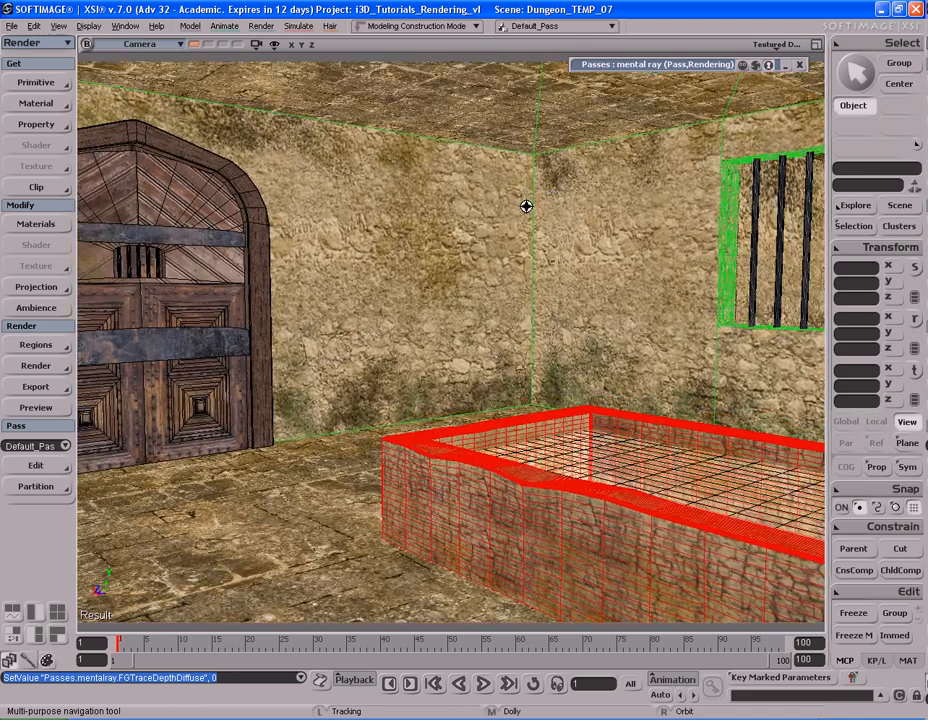
right_click_drag(526, 206, 561, 215)
left_click_drag(507, 215, 560, 216)
middle_click_drag(560, 216, 573, 217)
key("s")
right_click_drag(573, 217, 576, 209)
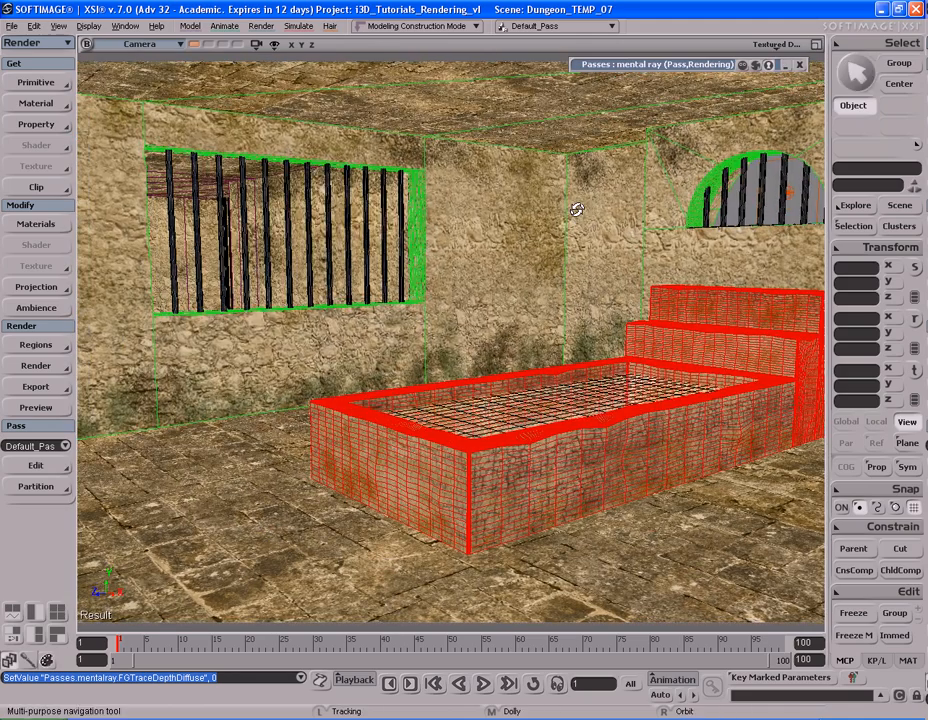
key("shift+r")
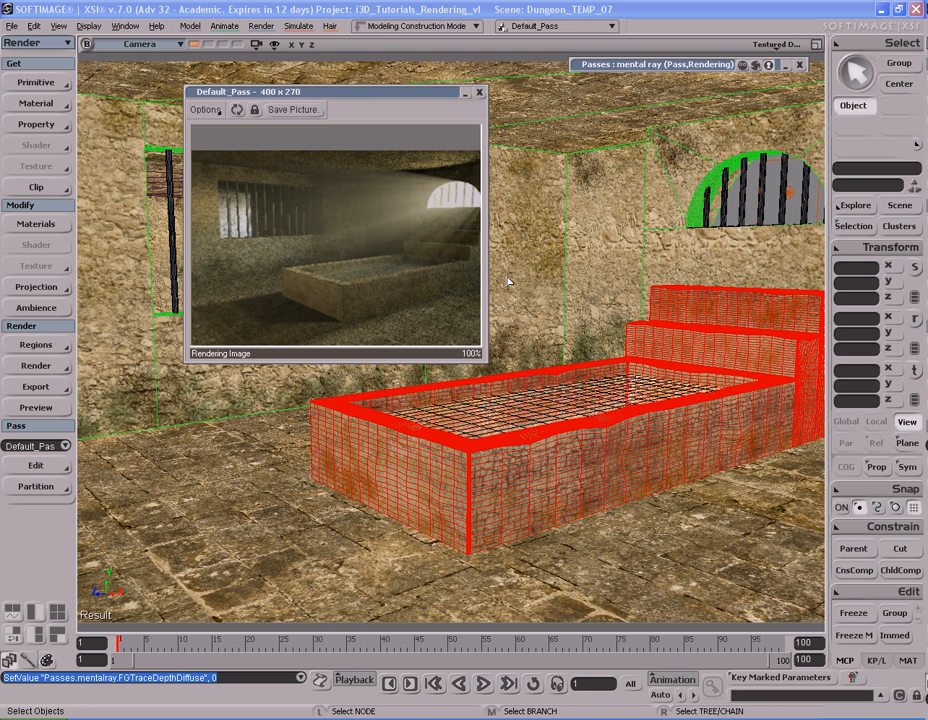
left_click(650, 66)
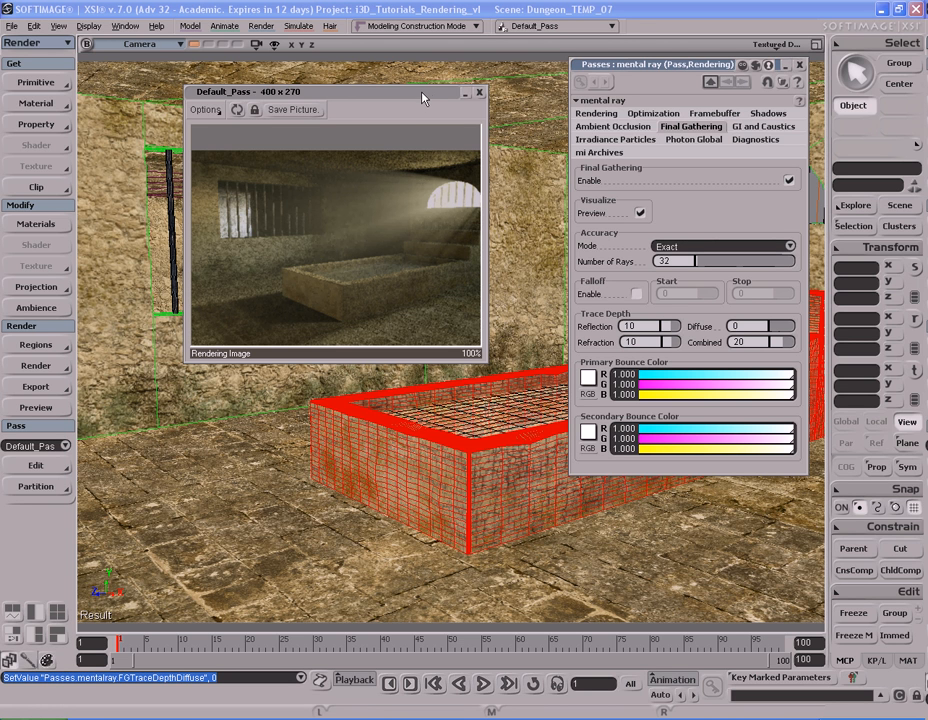
Step: Set the Final Gathering accuracy mode to Automatic and render a preview of the stone bed and windows
left_click(479, 92)
left_click(665, 245)
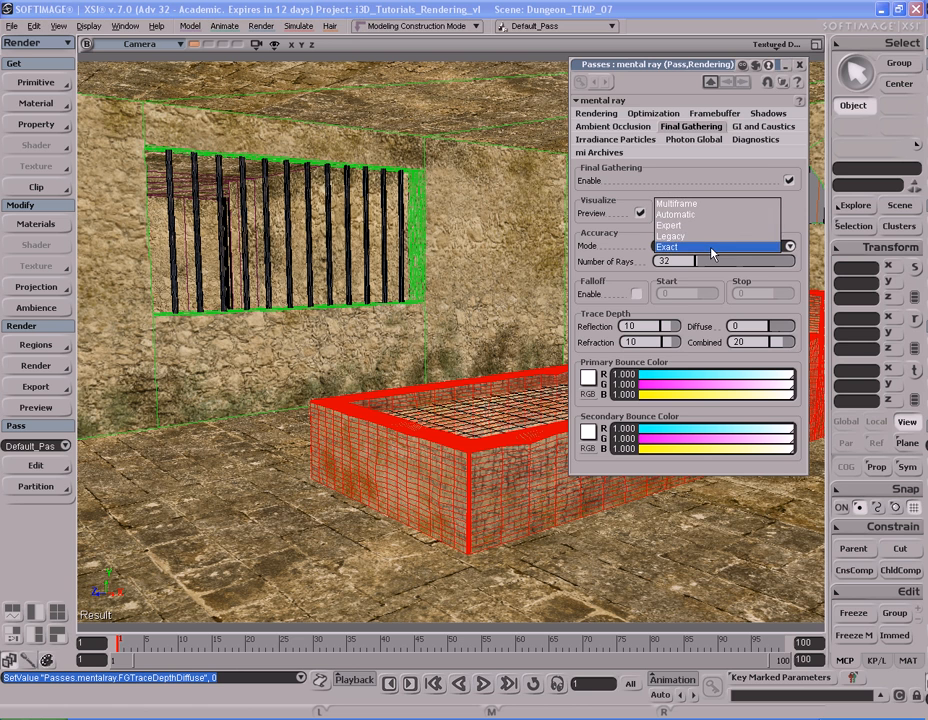
left_click(707, 222)
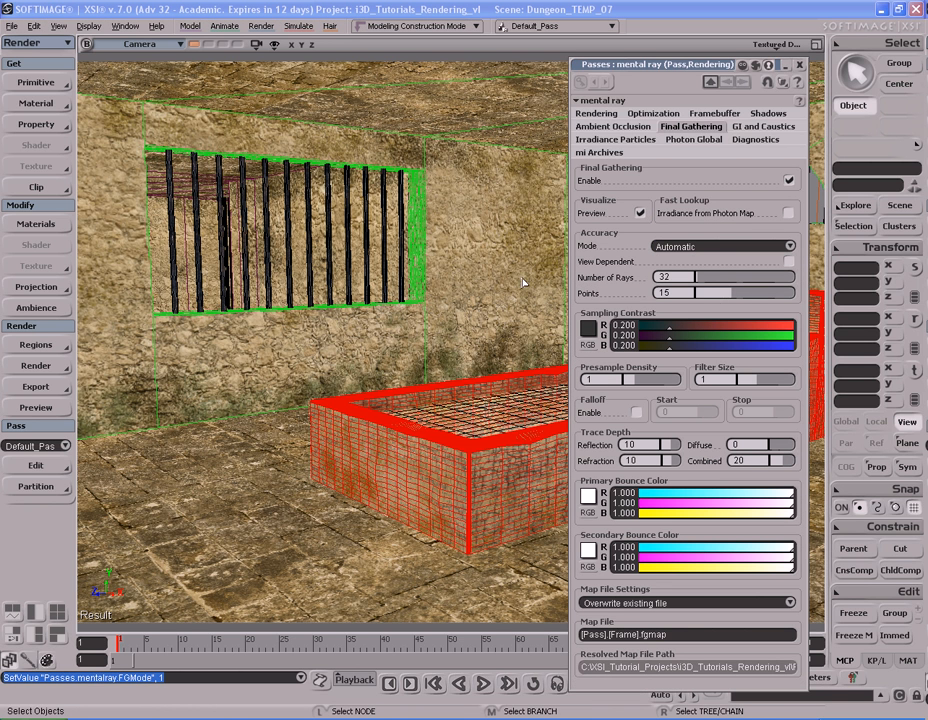
key("shift+r")
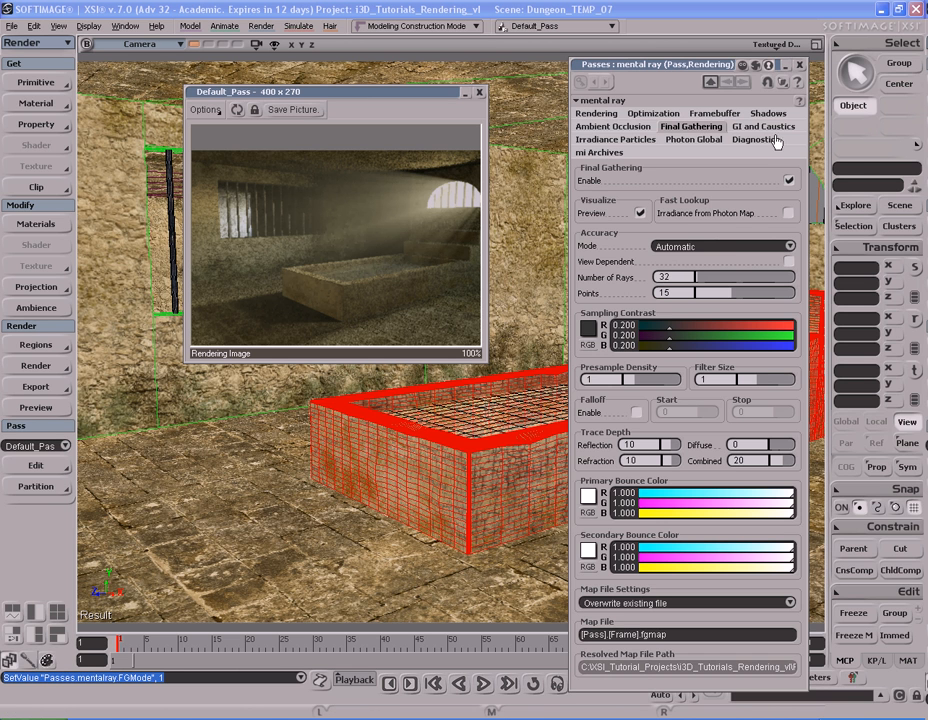
left_click(799, 65)
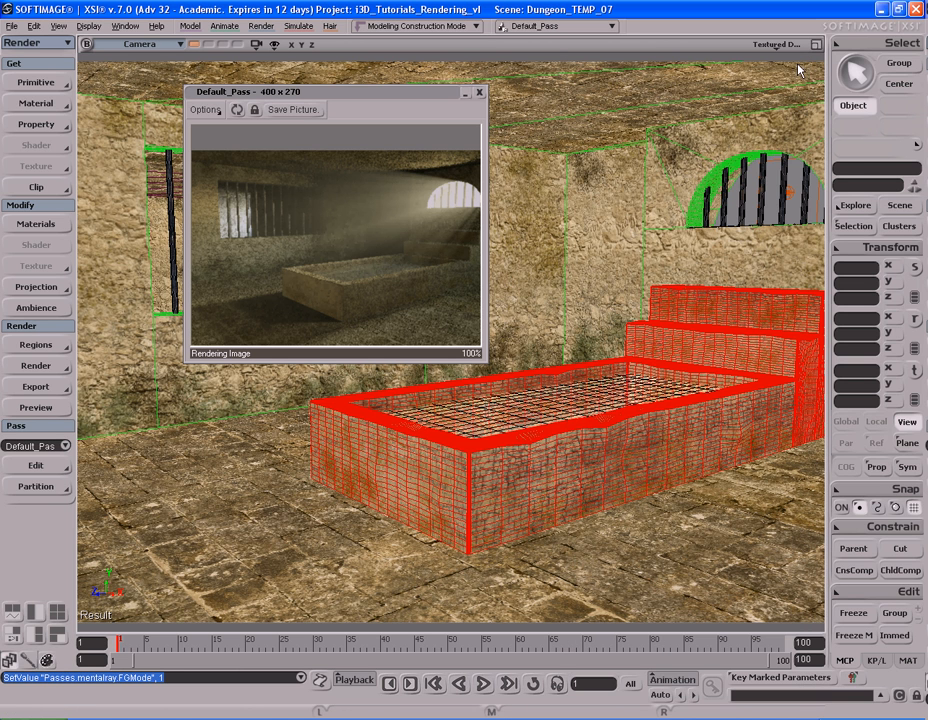
left_click(480, 94)
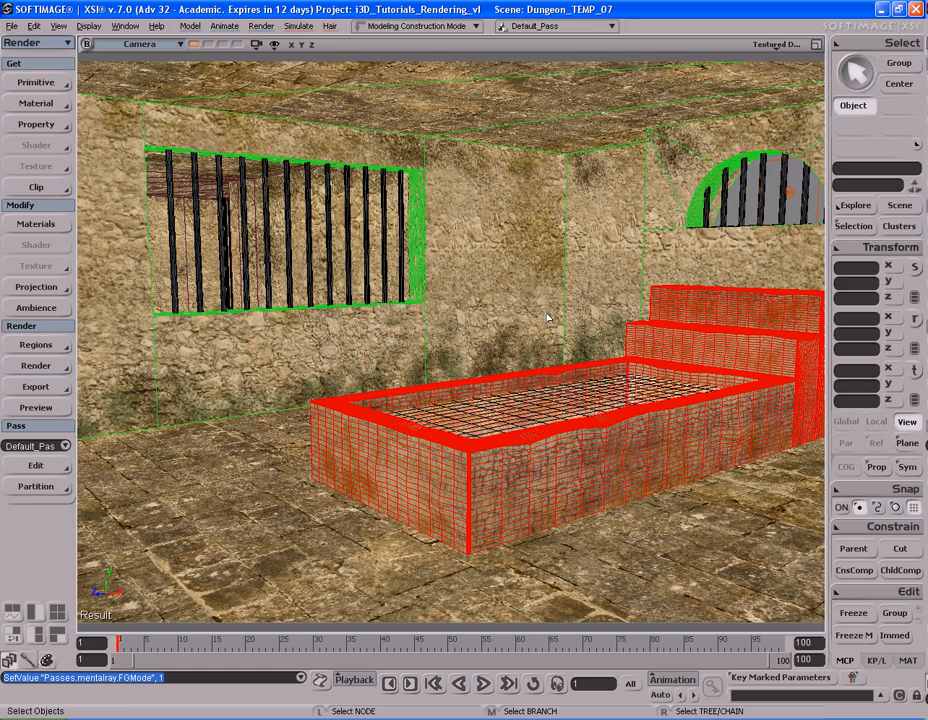
Step: Select the light inside the round ceiling grate and open its properties
key("s")
left_click_drag(655, 281, 439, 325)
right_click_drag(439, 325, 486, 370)
scroll(442, 355, "down", 4)
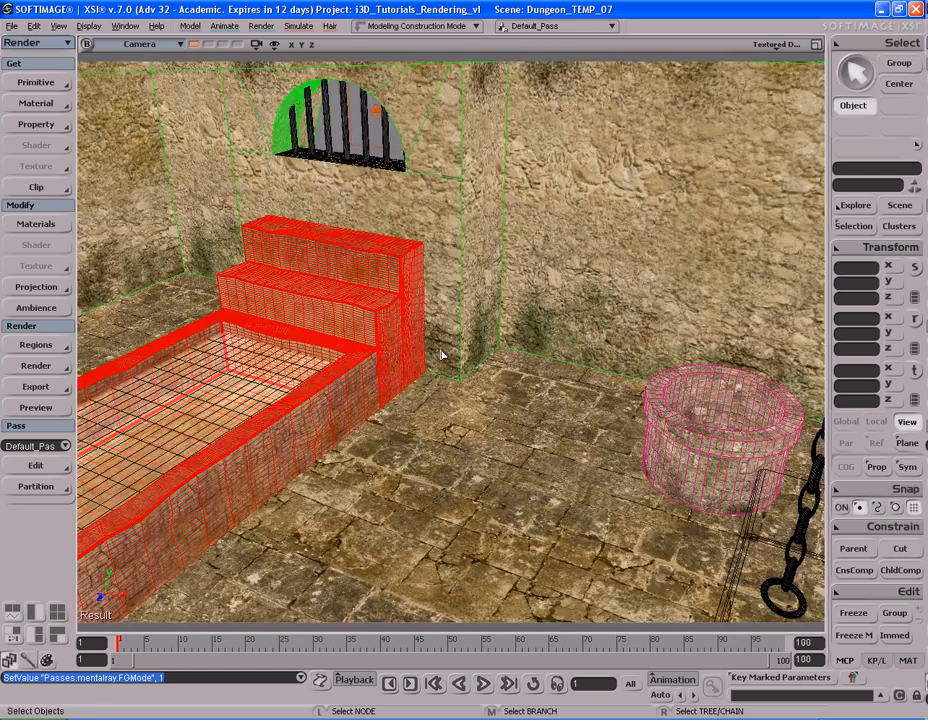
left_click_drag(486, 386, 487, 346)
right_click_drag(487, 346, 525, 402)
scroll(525, 402, "up", 3)
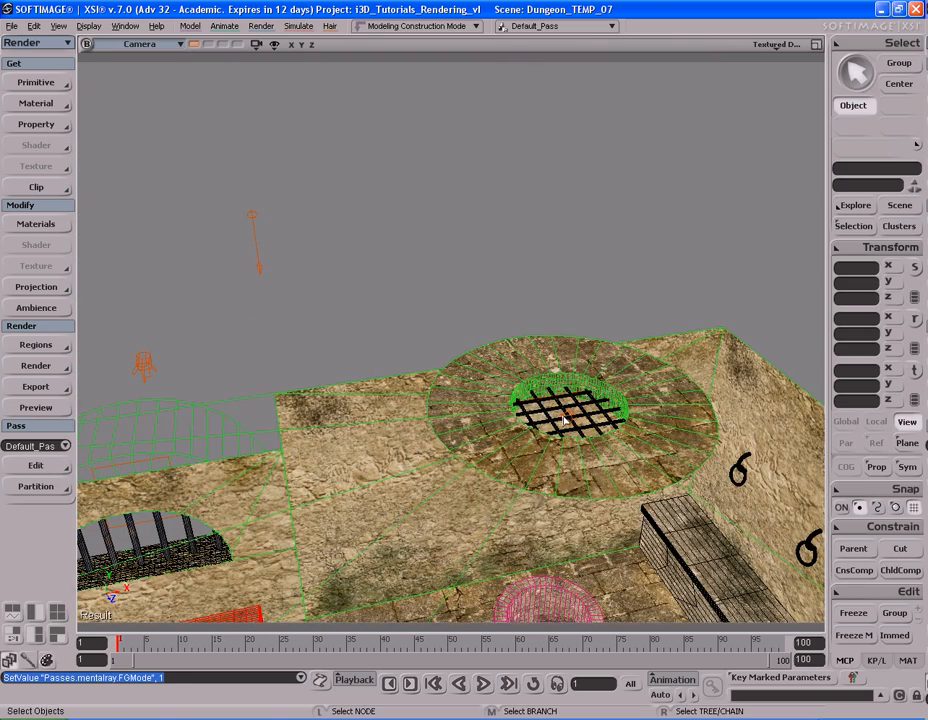
left_click(564, 420)
key("s")
left_click_drag(564, 420, 518, 383)
right_click_drag(518, 383, 549, 400)
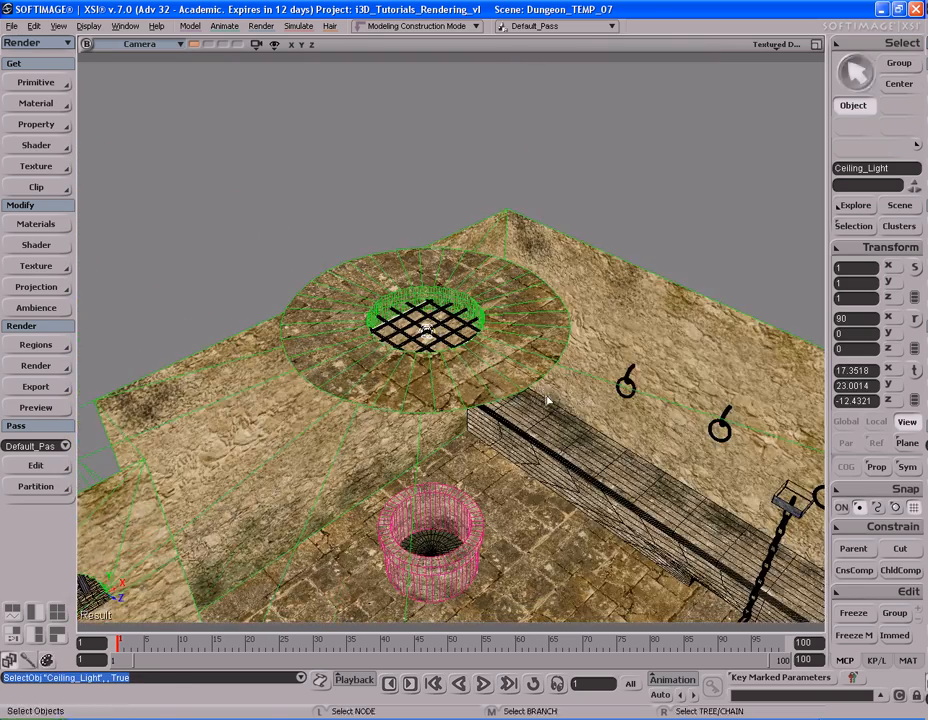
scroll(549, 400, "up", 3)
key("s")
left_click_drag(543, 377, 539, 391)
right_click_drag(539, 391, 545, 385)
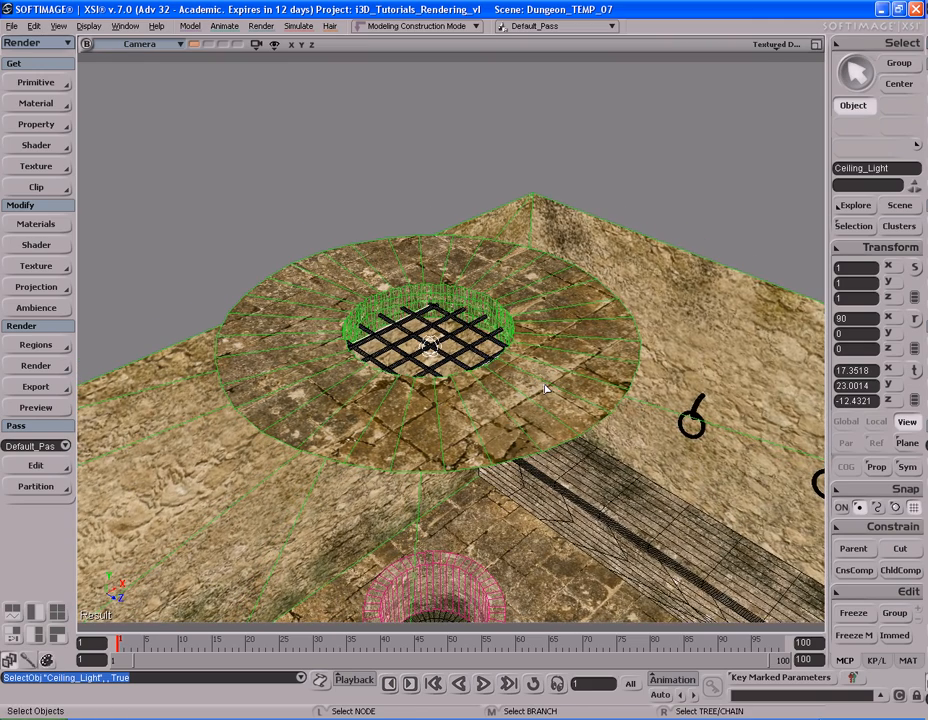
key("Return")
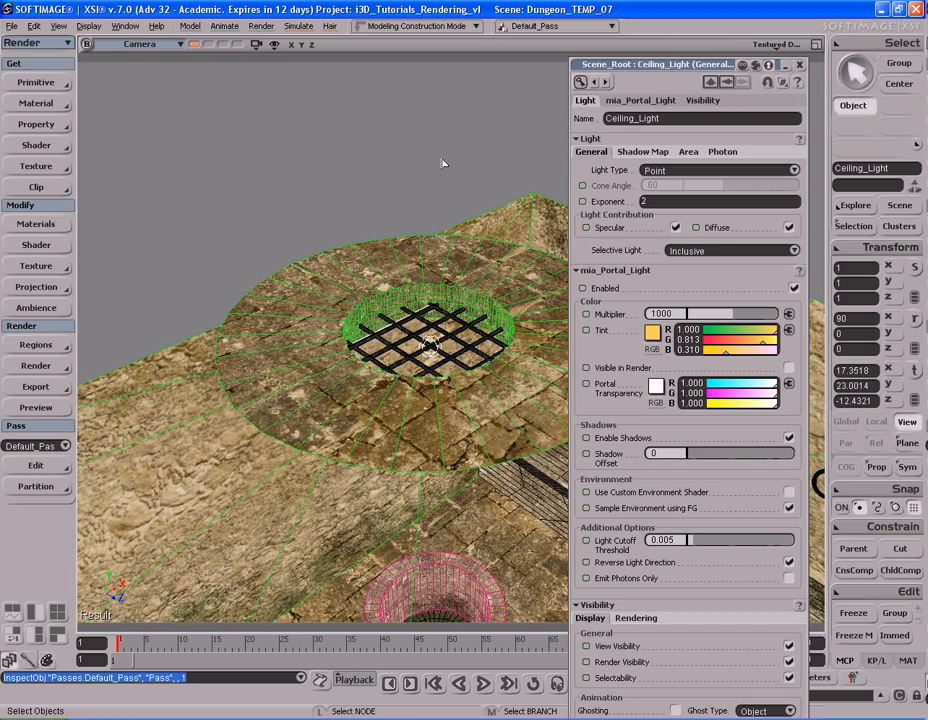
Step: Render a preview of the cell seen through the barred window, with the bed, well and ceiling grate in view
key("s")
right_click_drag(443, 346, 460, 282)
left_click_drag(460, 282, 458, 120)
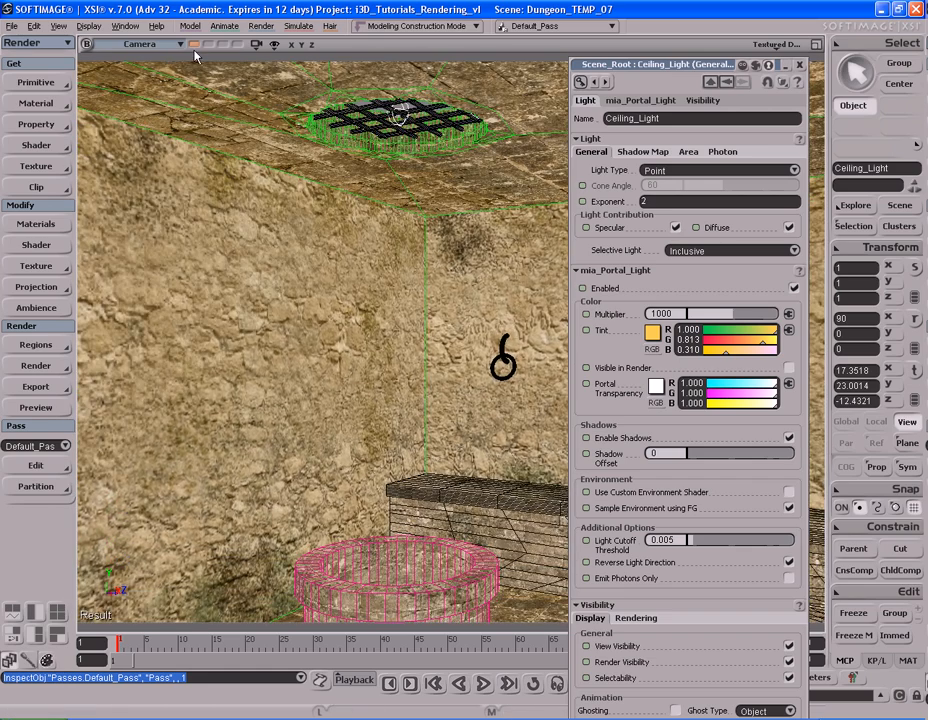
left_click(195, 46)
scroll(443, 328, "down", 5)
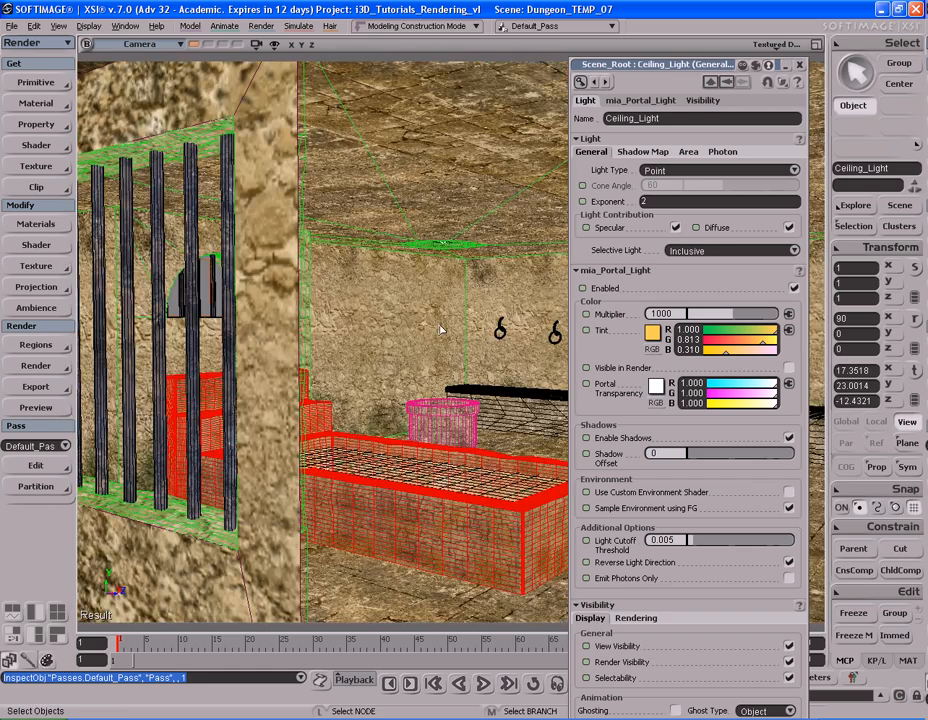
key("s")
mouse_move(443, 328)
right_mouse_down()
mouse_move(467, 326)
mouse_move(422, 317)
mouse_move(433, 311)
right_mouse_up()
scroll(425, 314, "up", 3)
key("s")
key("shift+r")
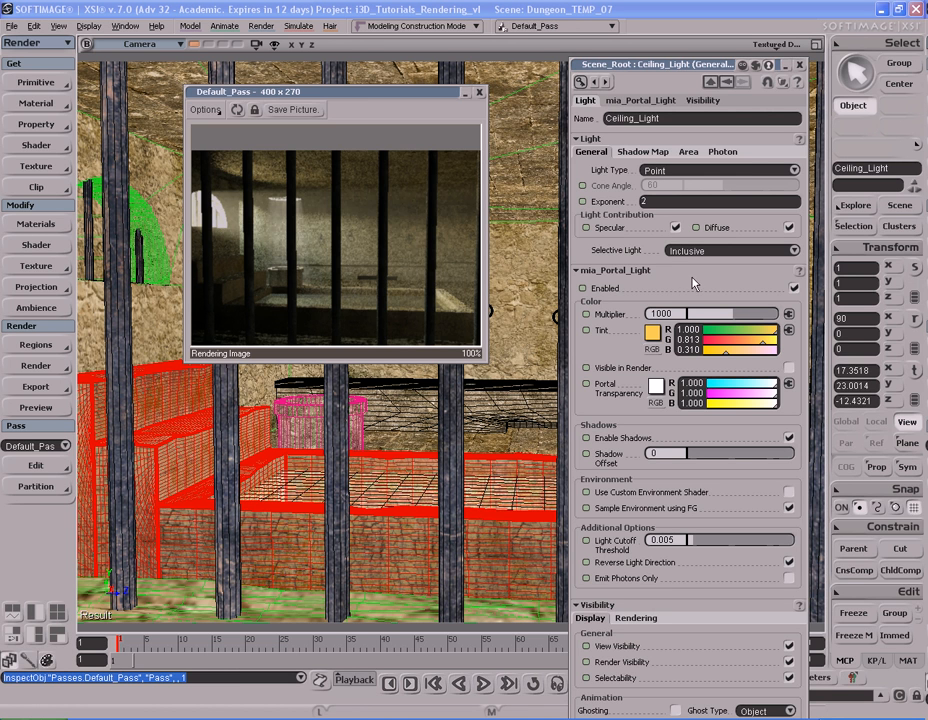
Step: Set the ceiling light's mia_Portal_Light multiplier to 600, and close the render preview and light properties
double_click(684, 313)
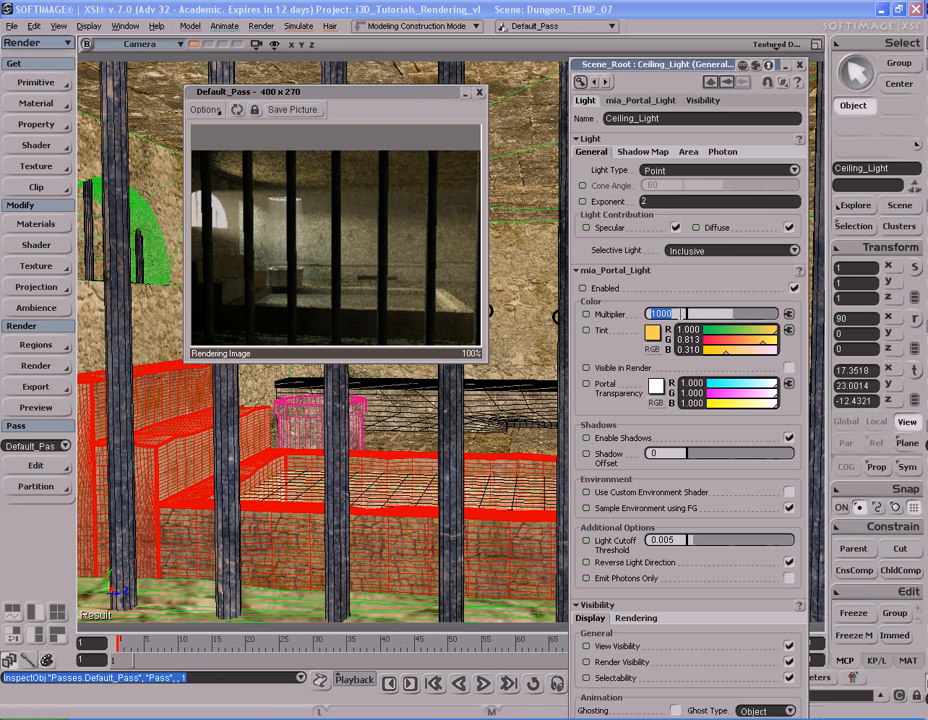
type("600")
key("Return")
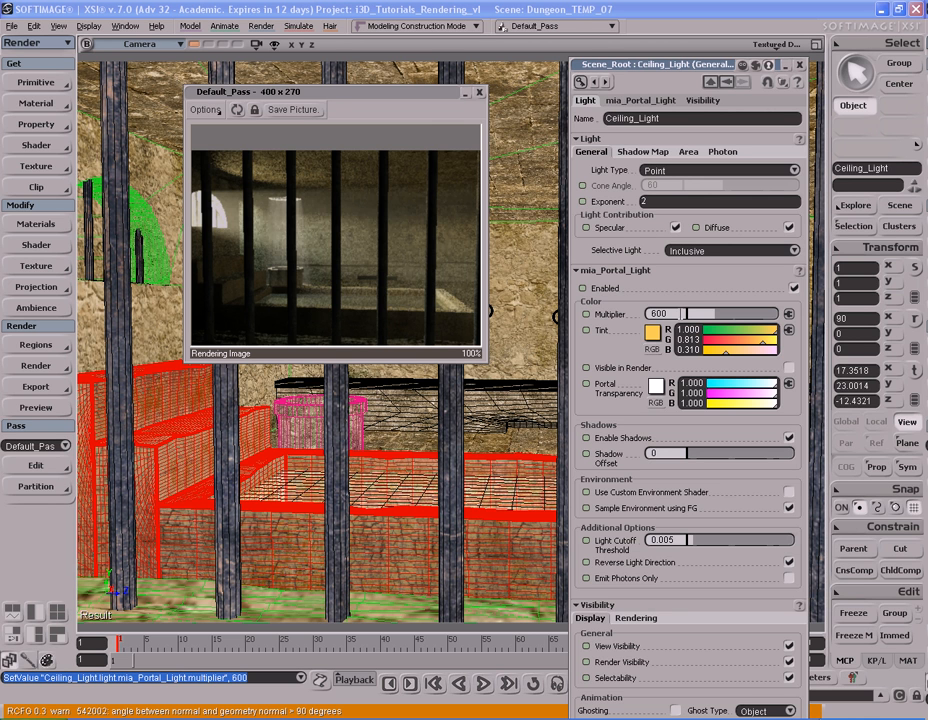
left_click(480, 93)
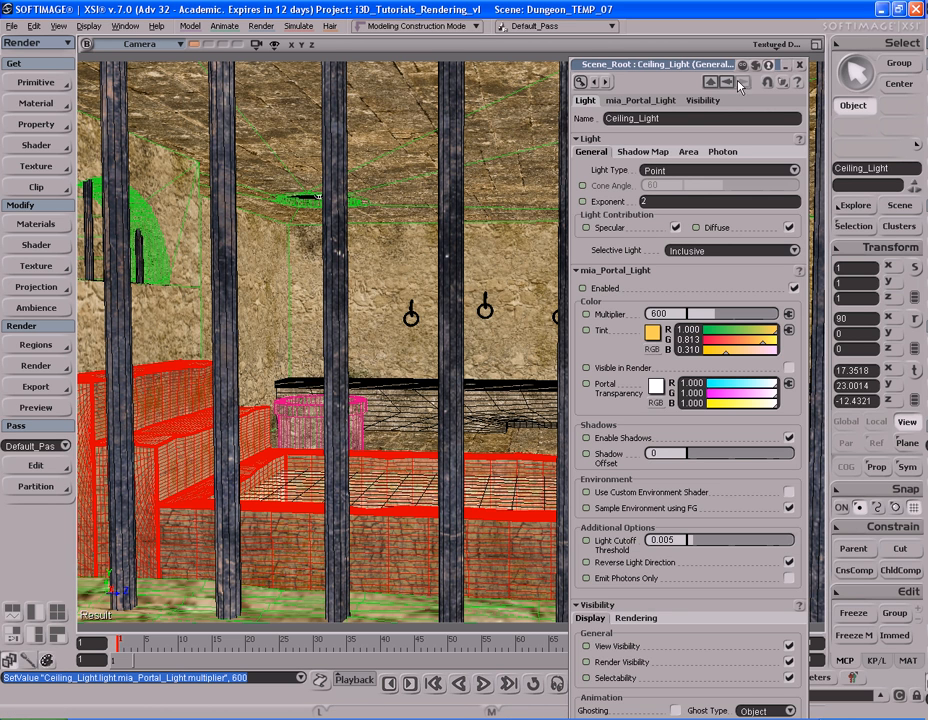
left_click(800, 65)
Step: Clear the light selection and render a preview of the door wall with the hanging chains and stone bed
key("s")
right_click_drag(503, 321, 566, 356)
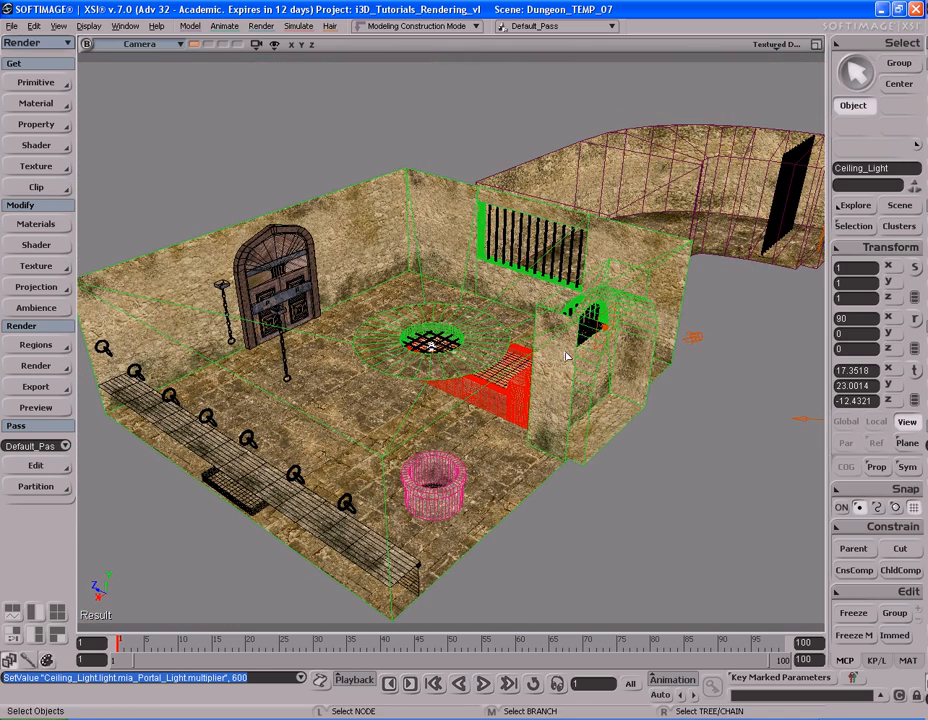
key("space")
left_click(820, 242)
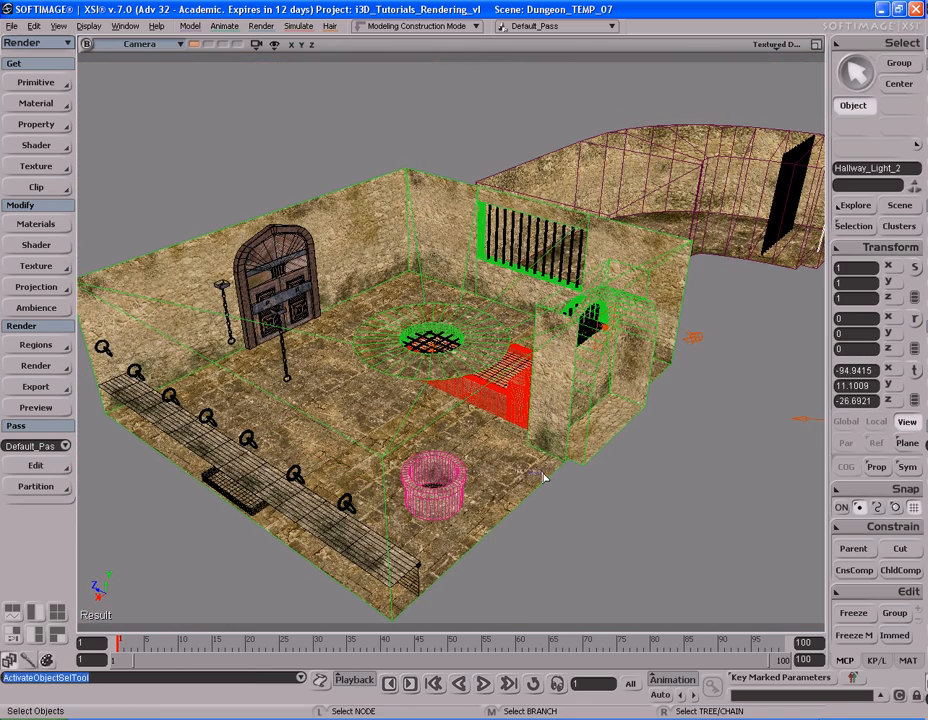
left_click(543, 479)
left_click(576, 497)
key("s")
right_click_drag(576, 497, 665, 445)
key("s")
key("shift+r")
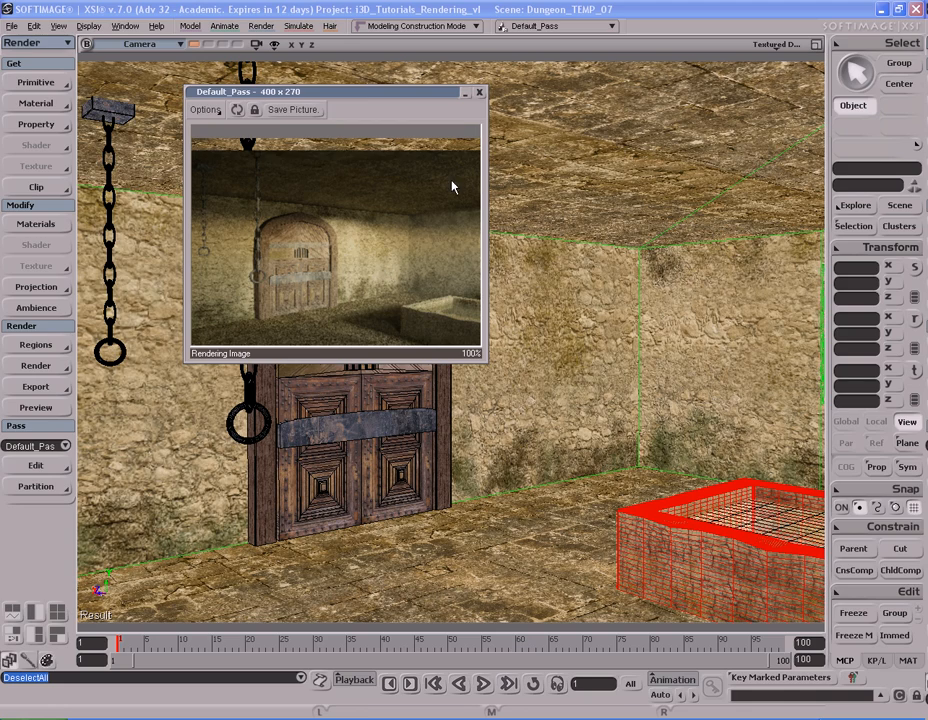
left_click(479, 92)
Step: Scale the Arc_Window_Volume_Light beside the arched window to 0.5 on X, Y and Z, and deselect it
key("s")
scroll(507, 341, "down", 5)
right_click_drag(524, 280, 507, 325)
key("s")
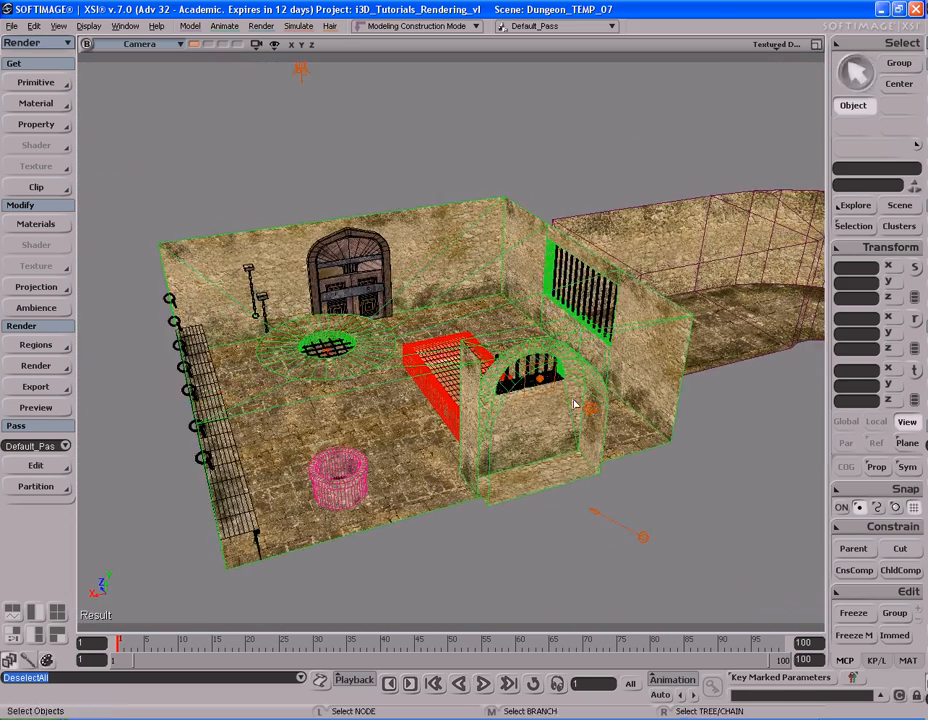
left_click(588, 408)
key("f")
right_click_drag(533, 406, 536, 383)
scroll(536, 383, "down", 6)
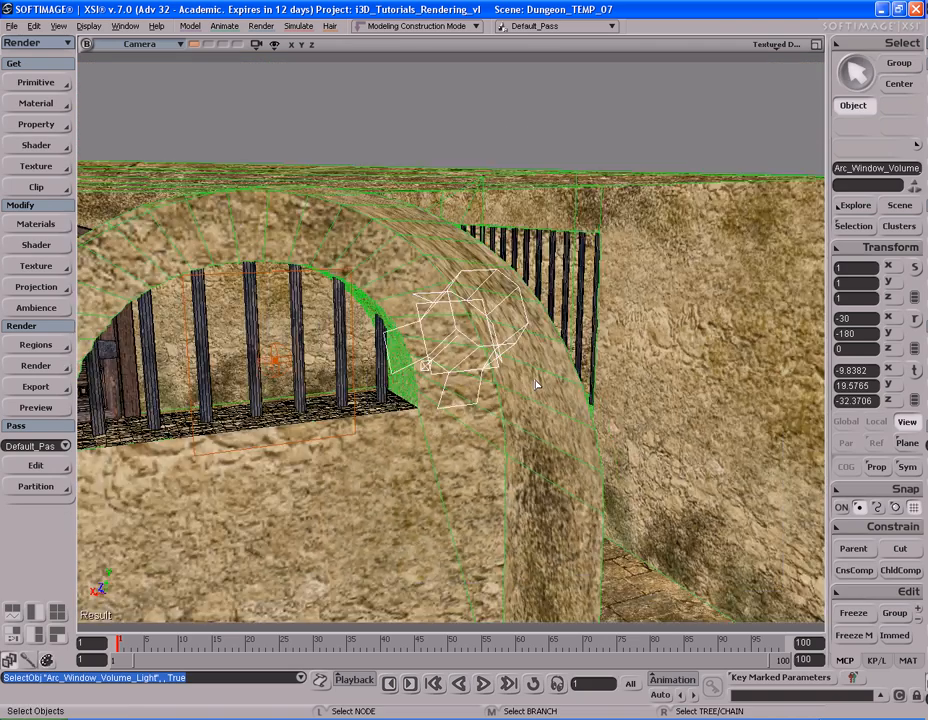
key("s")
left_click_drag(511, 381, 531, 363)
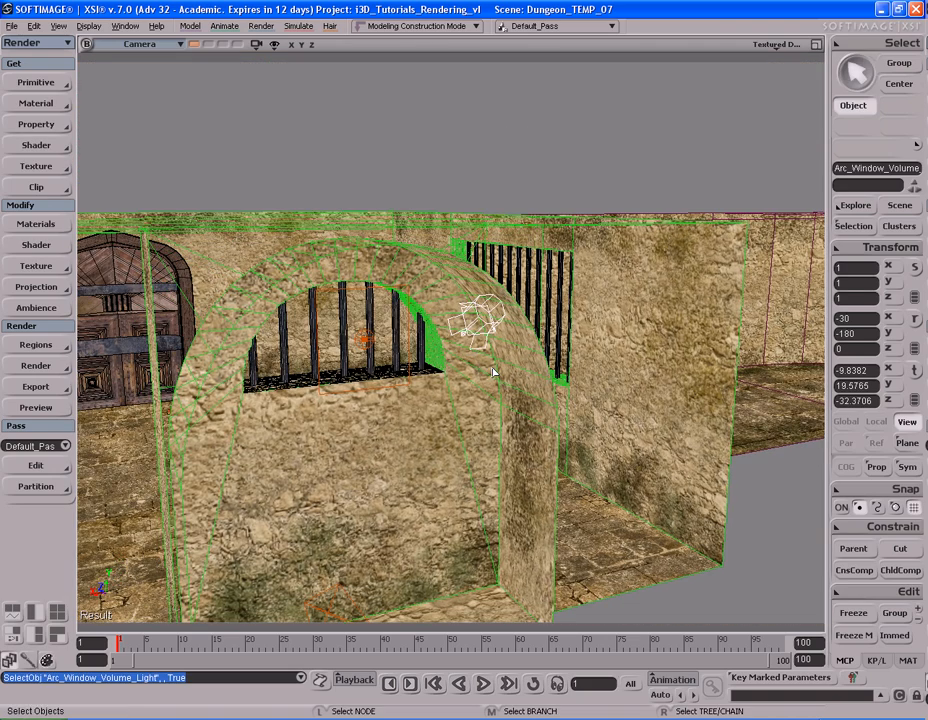
left_click(889, 267)
left_click_drag(889, 267, 898, 300)
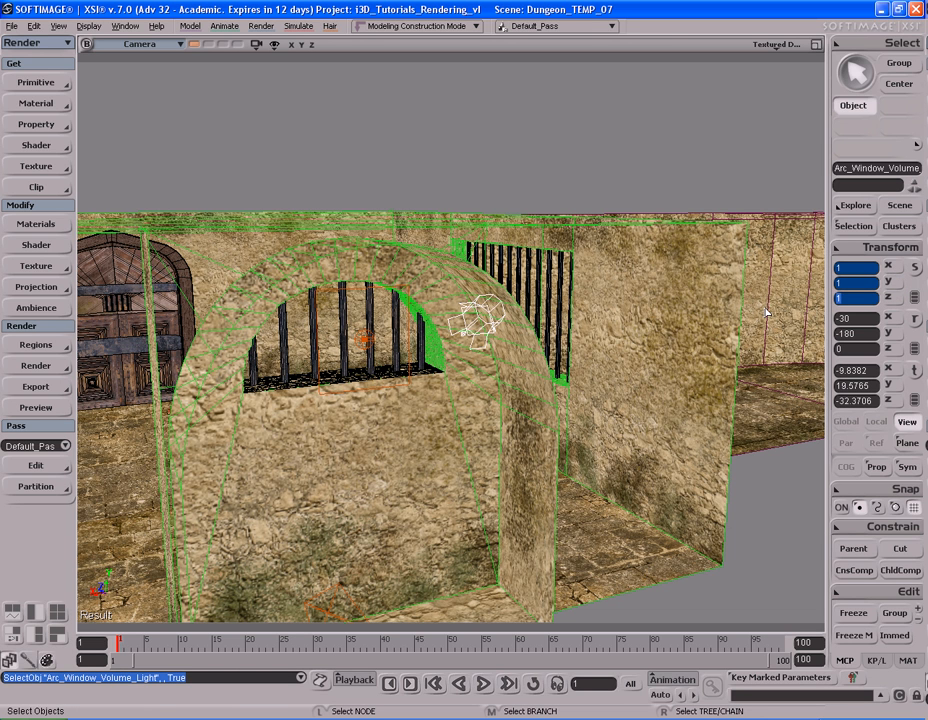
type("0.5")
key("Return")
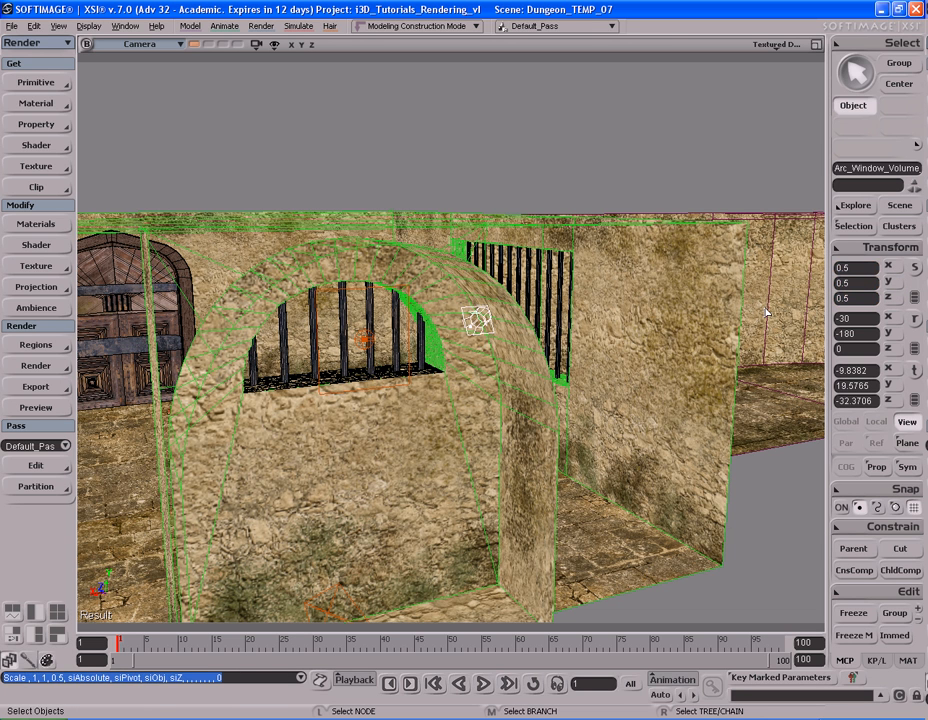
left_click(592, 130)
Step: Disable Final Gathering in the mental ray pass settings and move the settings window clear of the door
key("s")
left_click_drag(482, 308, 439, 294)
right_click_drag(439, 294, 741, 337)
right_click_drag(646, 292, 600, 305)
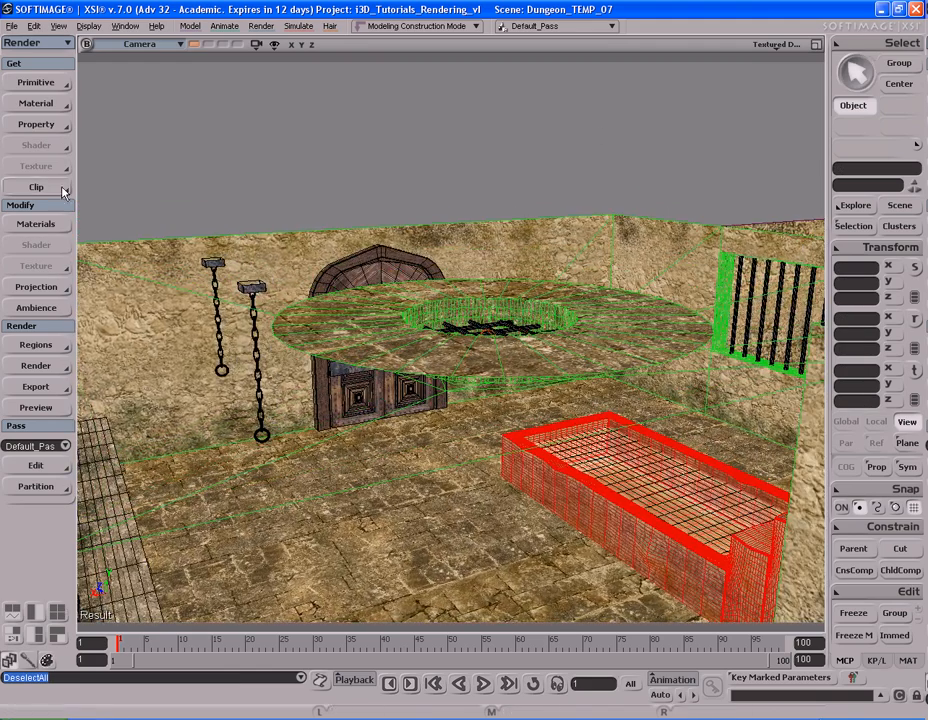
left_click(40, 366)
left_click(133, 473)
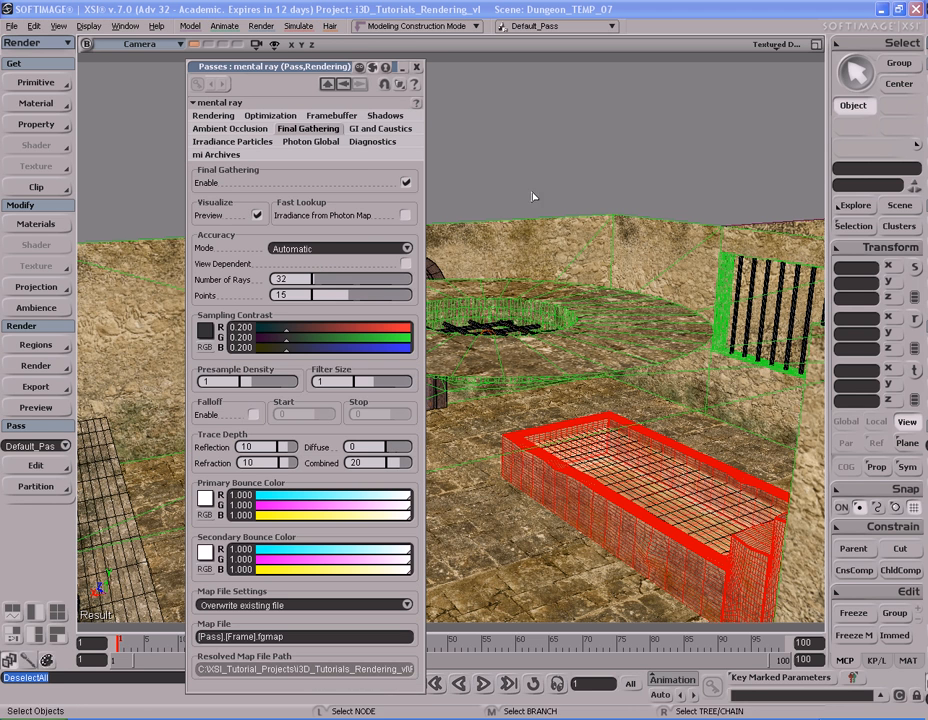
left_click(407, 183)
left_click_drag(390, 66, 752, 85)
Step: Frame the wooden door with the hanging chain and part of the bed, and render a preview without Final Gathering
right_click_drag(379, 391, 441, 367)
left_click(417, 322)
key("f")
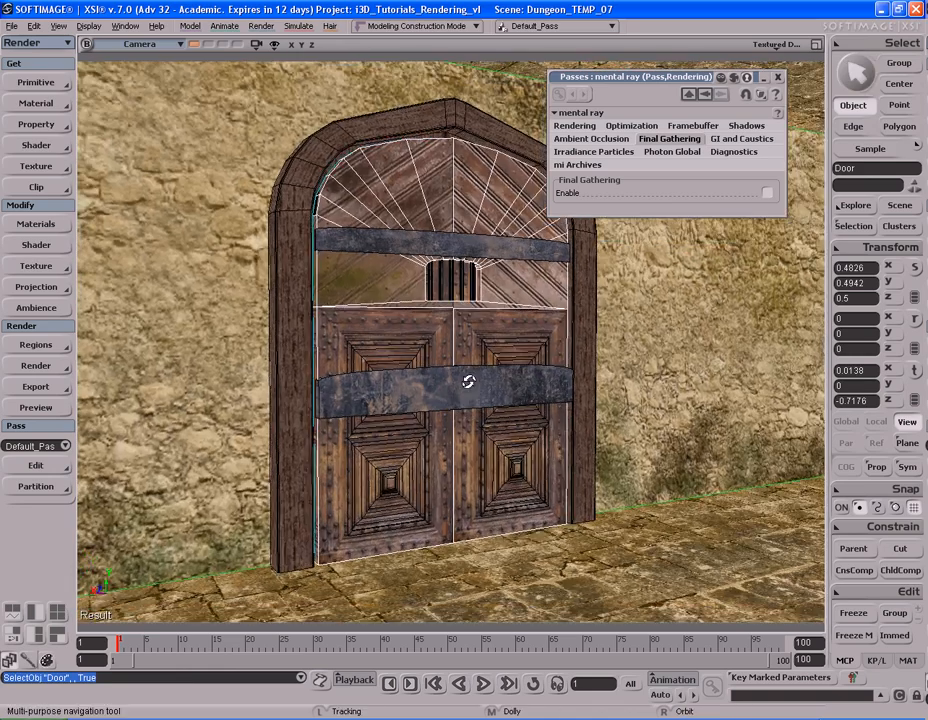
left_click_drag(560, 347, 477, 363)
key("s")
scroll(477, 362, "down", 3)
scroll(477, 362, "up", 2)
key("s")
left_click_drag(420, 365, 454, 362)
key("shift+r")
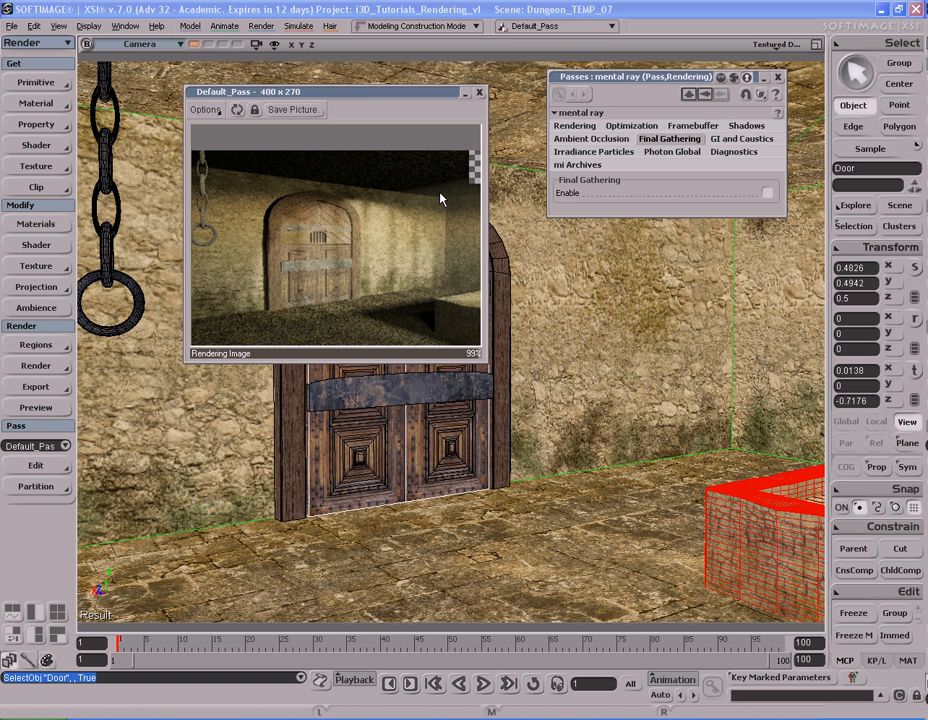
left_click(480, 95)
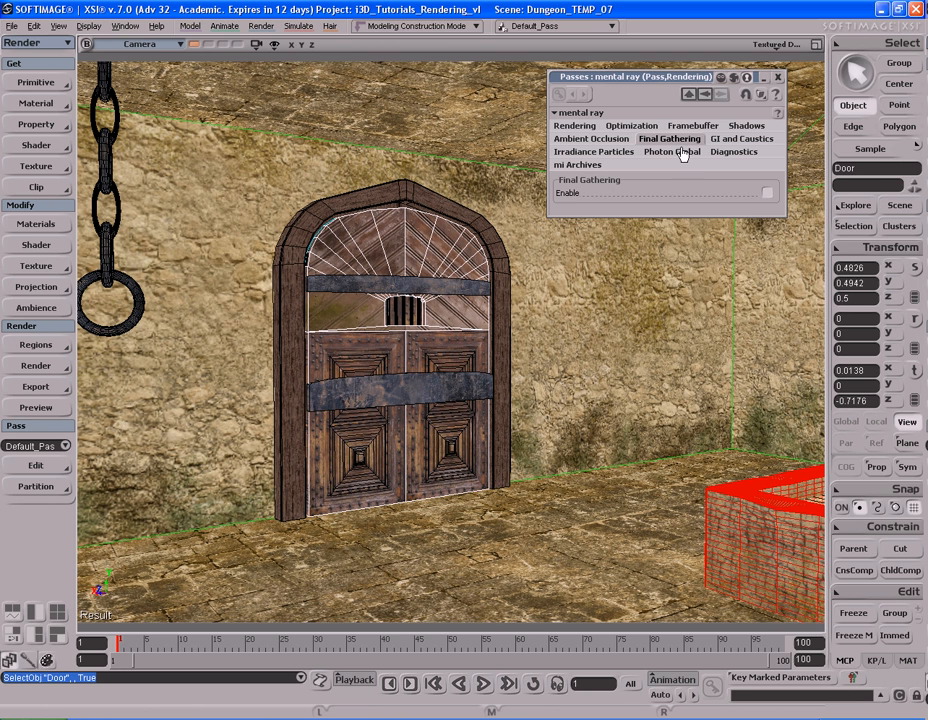
Step: Set the intensity of the Arc_Window_Volume_Light's soft_light shader to 6000
left_click(900, 206)
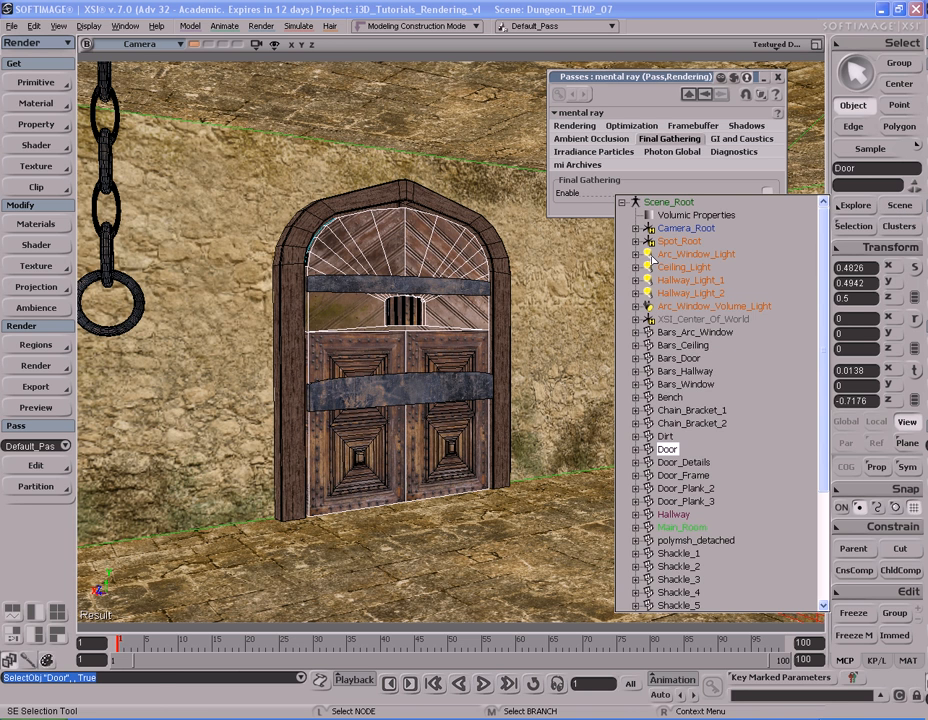
left_click(680, 306)
left_click(651, 309)
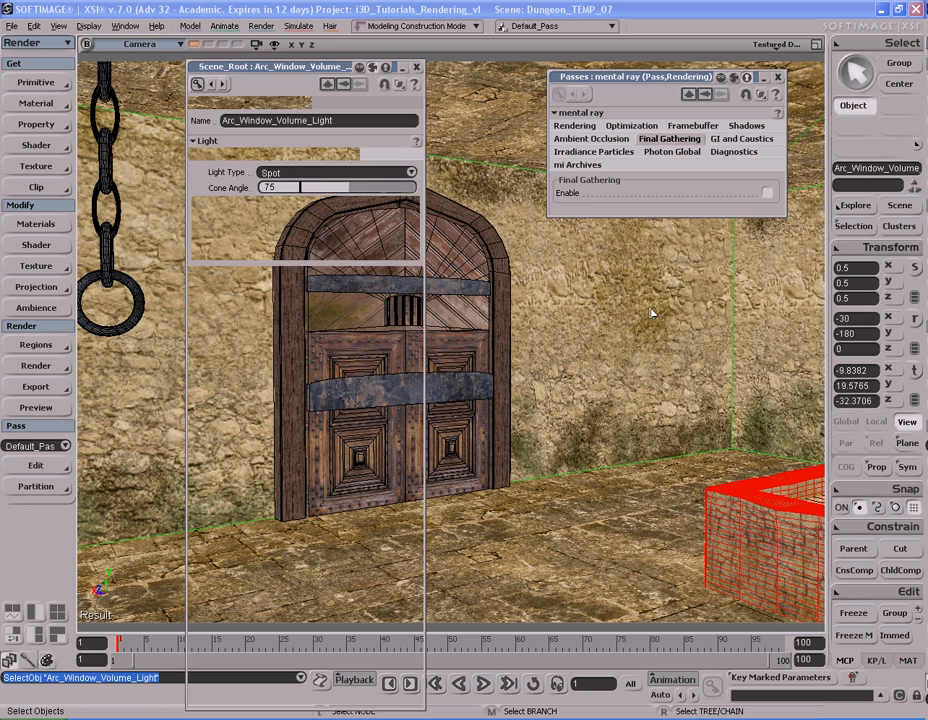
left_click(280, 337)
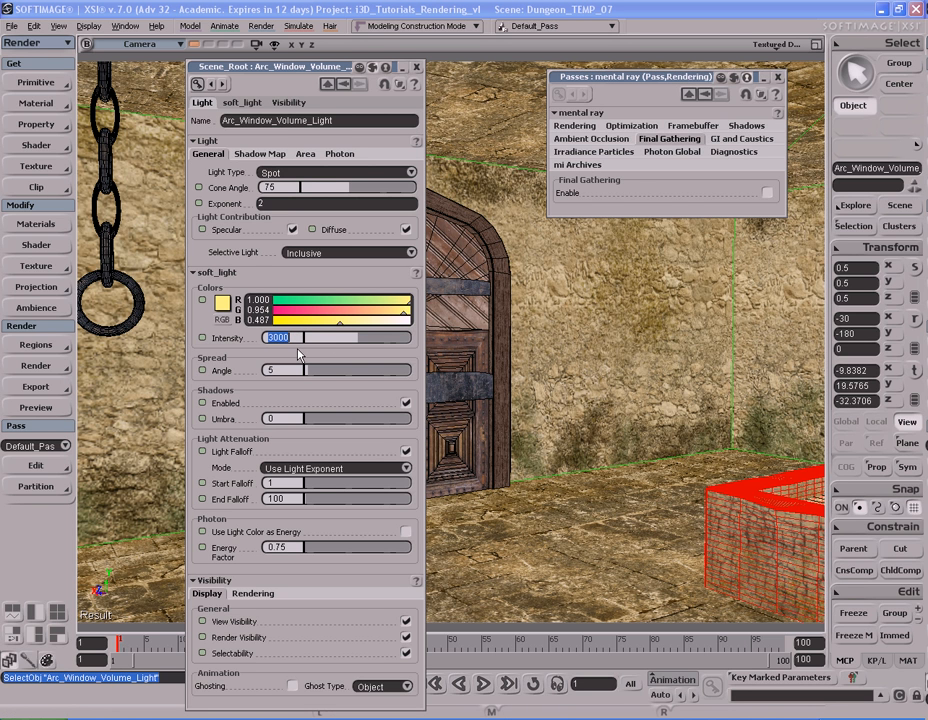
type("6000")
key("Return")
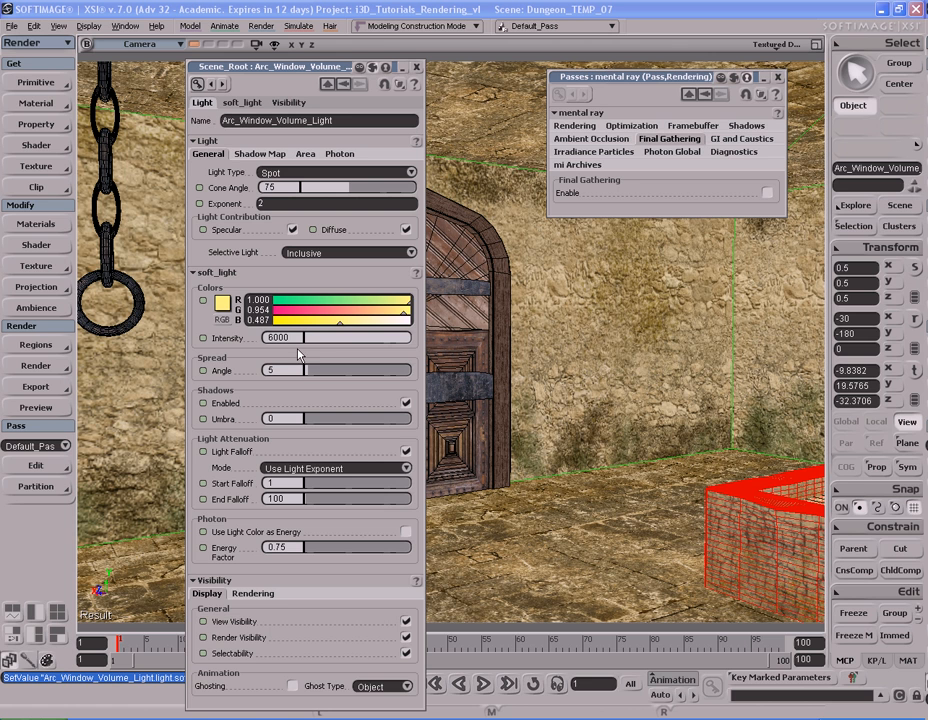
Step: Check the volume light's color in HLS, return it to RGB display, and render a preview of the door
left_click(222, 321)
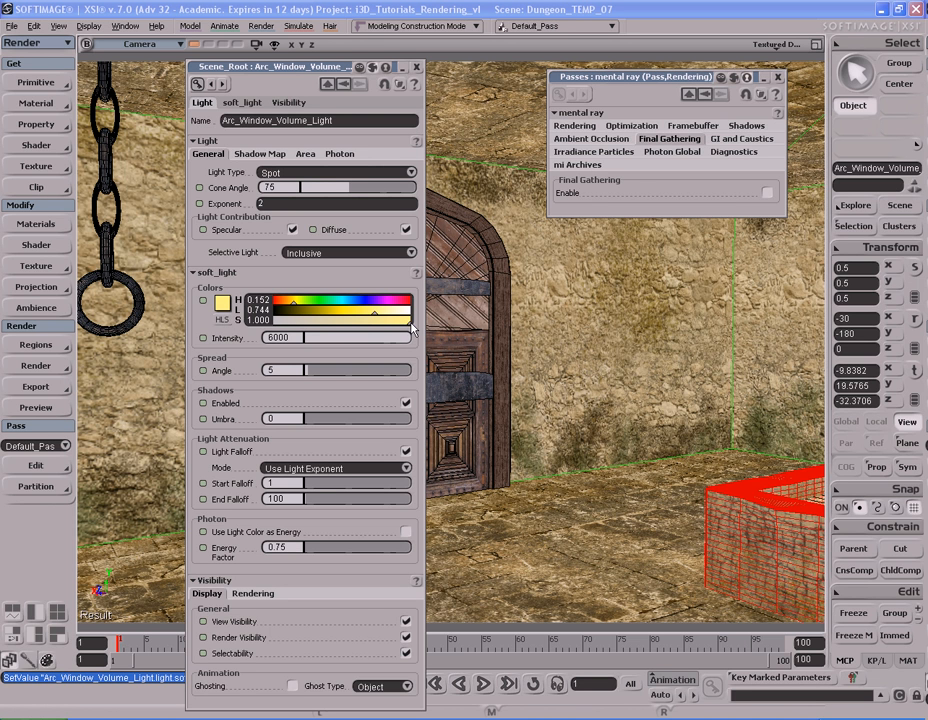
left_click(221, 319)
left_click(221, 319)
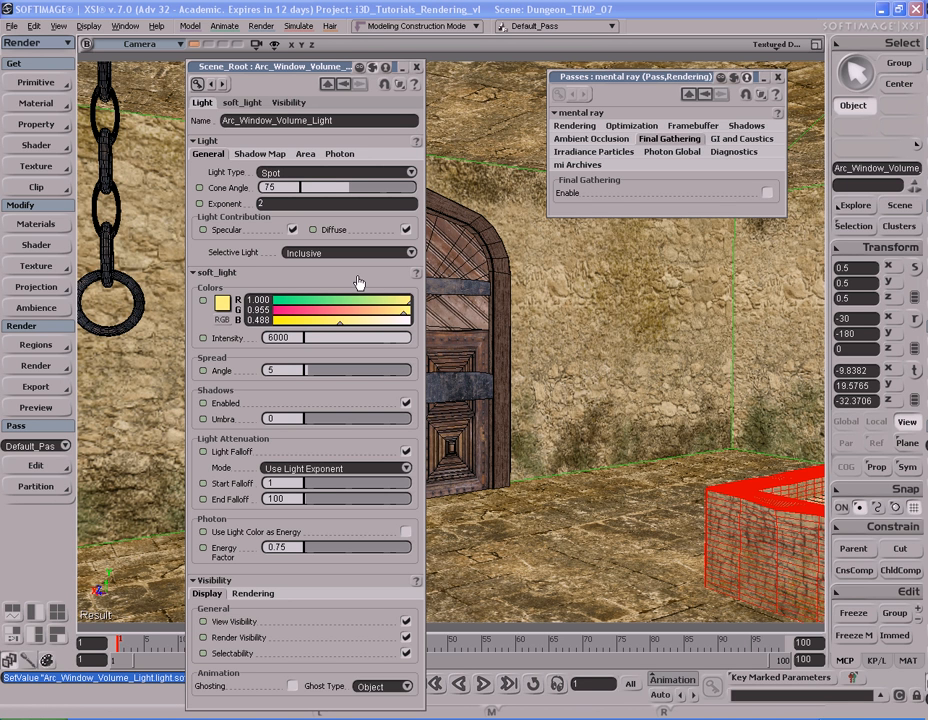
left_click(416, 68)
key("shift+r")
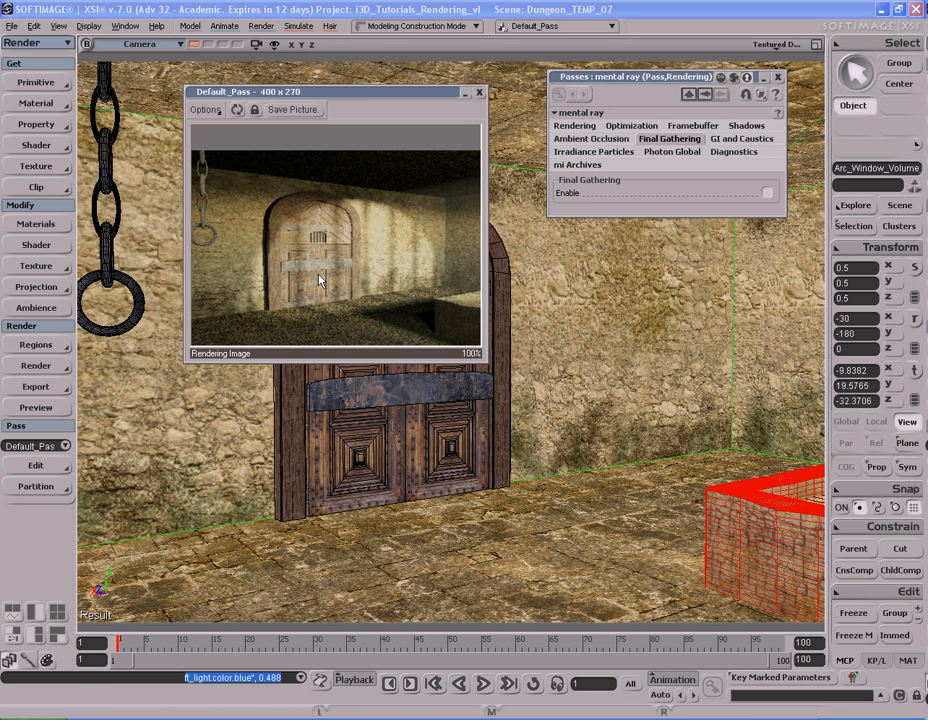
left_click(479, 92)
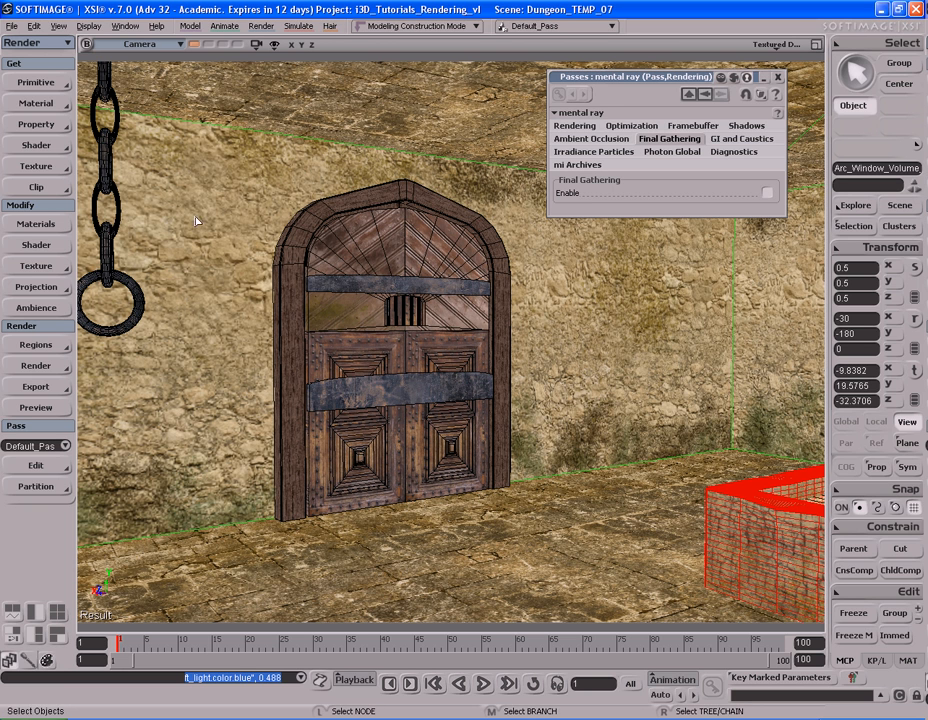
Step: Set the gamma of the pass's mia_Photographic_Exposure lens shader to 1.8
left_click(36, 366)
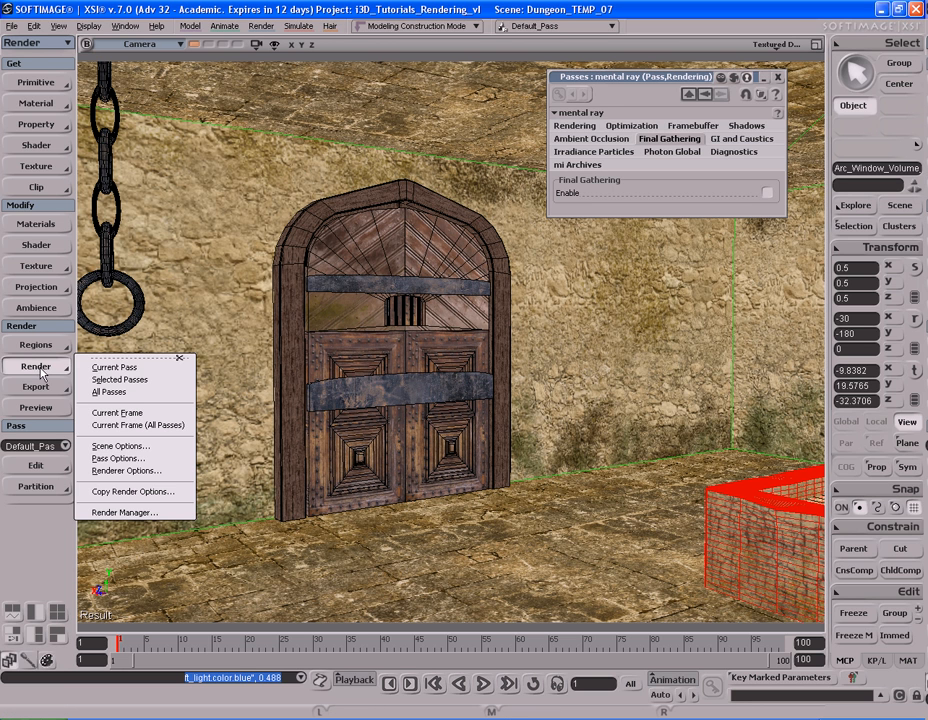
left_click(118, 458)
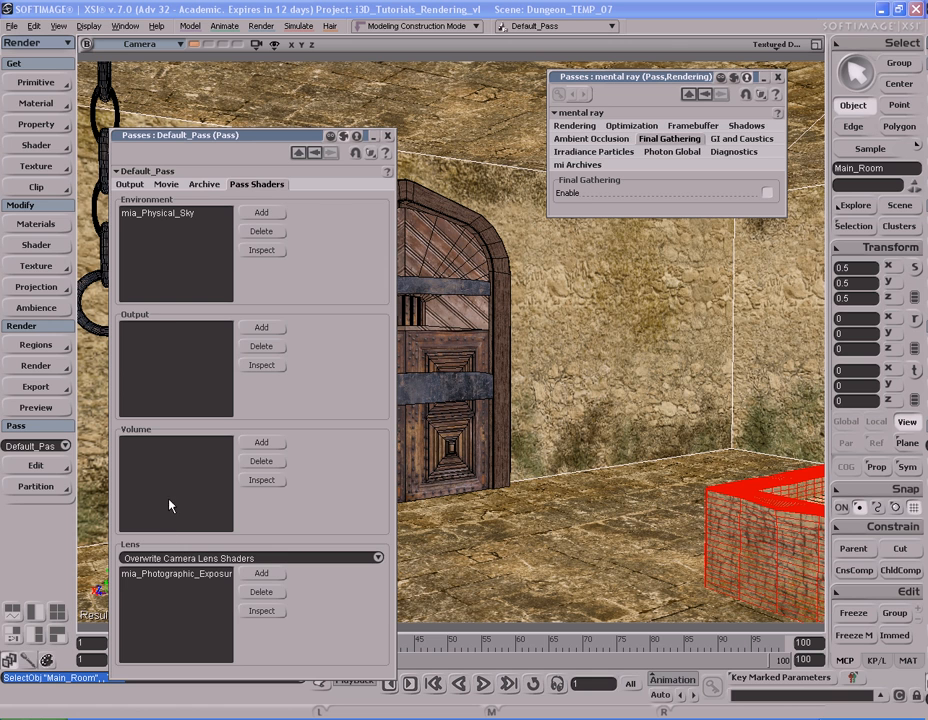
left_click(176, 575)
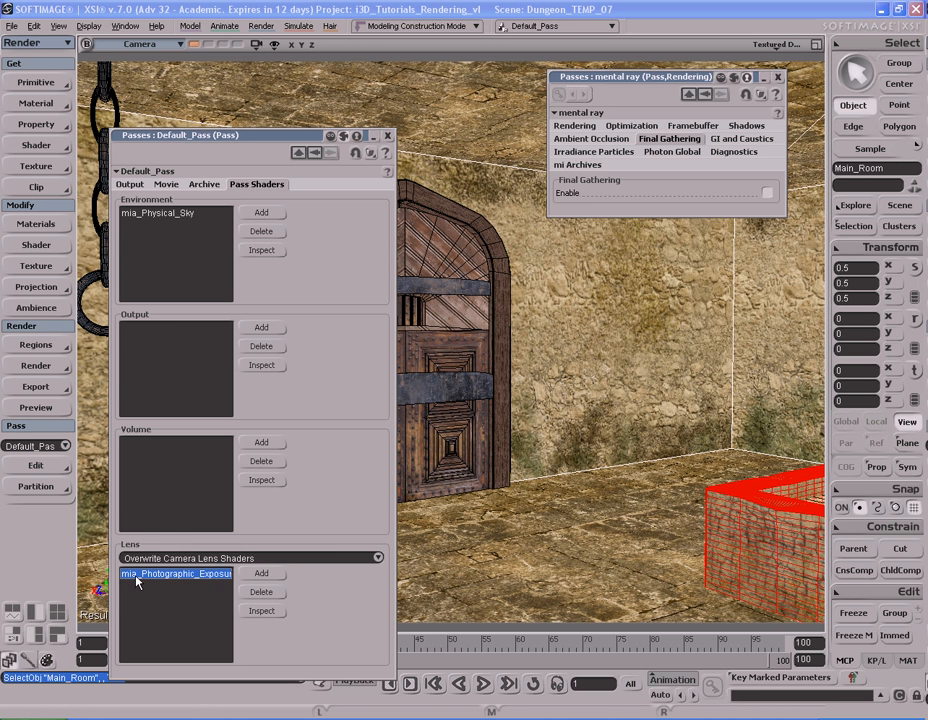
double_click(186, 578)
left_click_drag(273, 142, 280, 88)
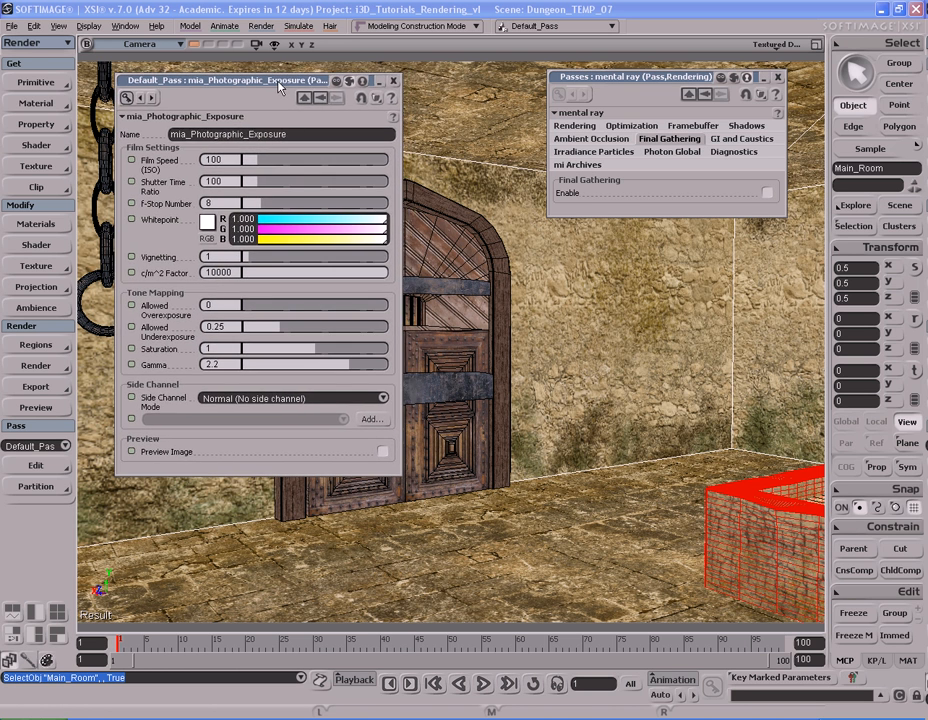
double_click(228, 365)
type("1.8")
key("Return")
Step: Set the photographic exposure shader's saturation to 1.25 and render a preview of the door, closing the preview and shader settings
double_click(236, 349)
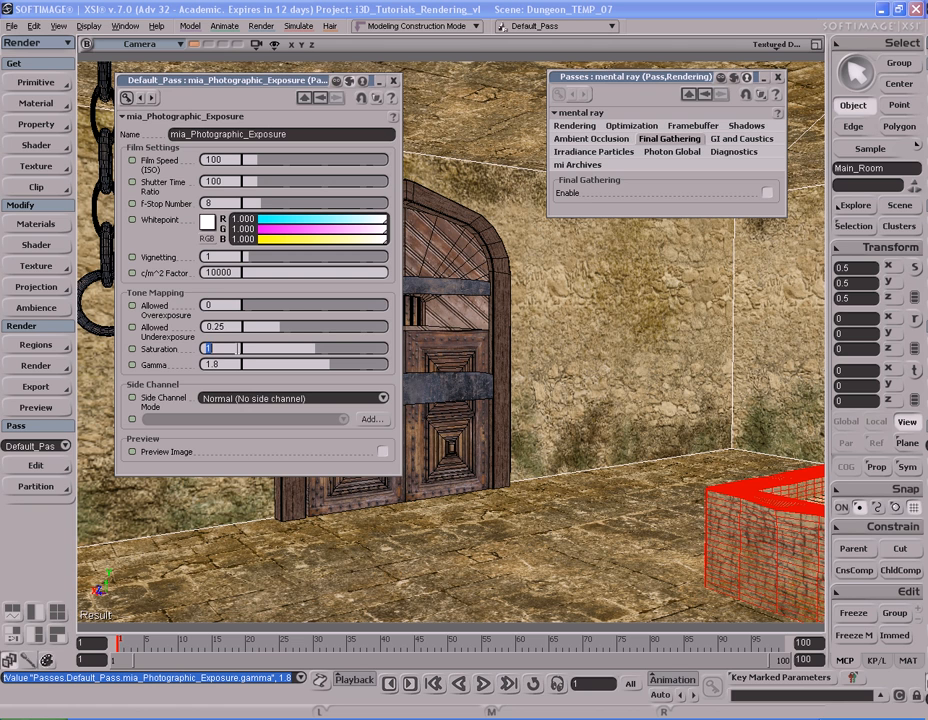
type("1.25")
key("Return")
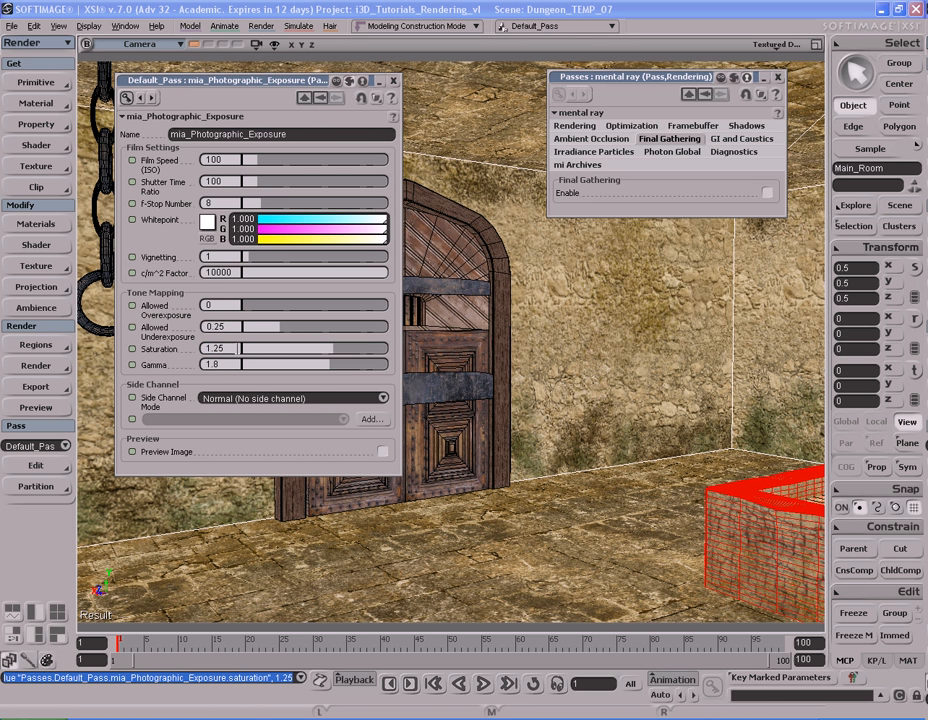
key("shift+r")
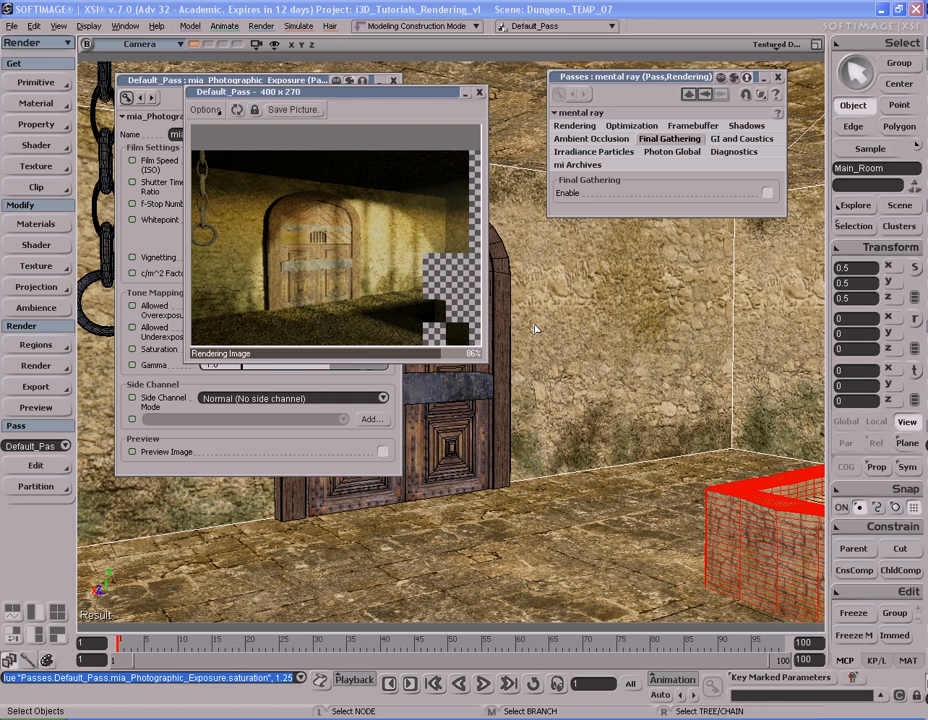
left_click(480, 93)
left_click(392, 80)
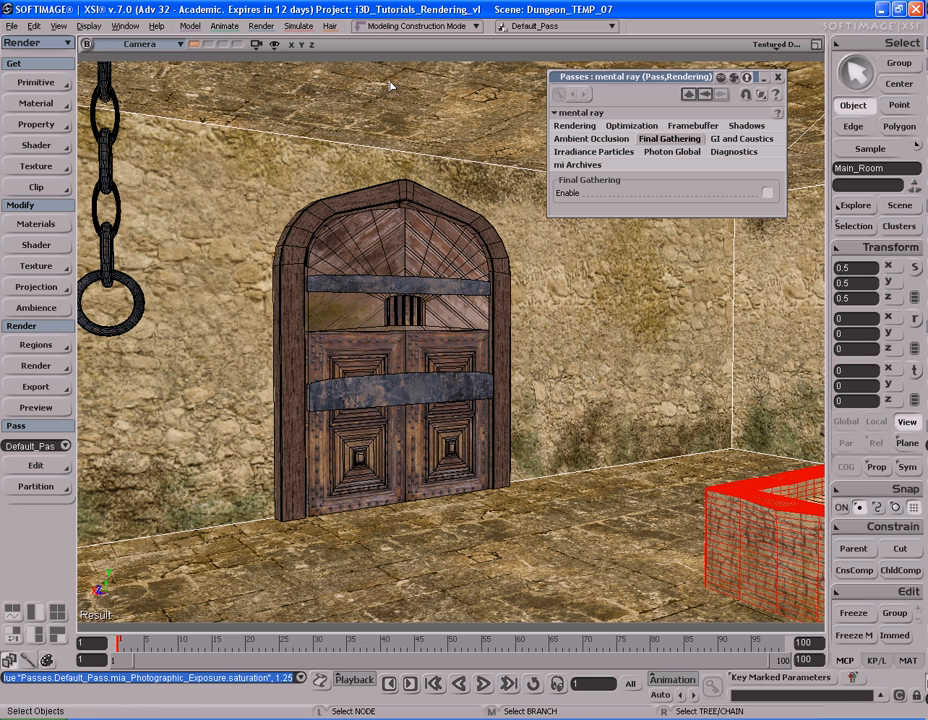
Step: Store the door view in the second camera memory slot and render a preview of the first stored view
middle_click(209, 49)
key("s")
right_click_drag(449, 317, 402, 328)
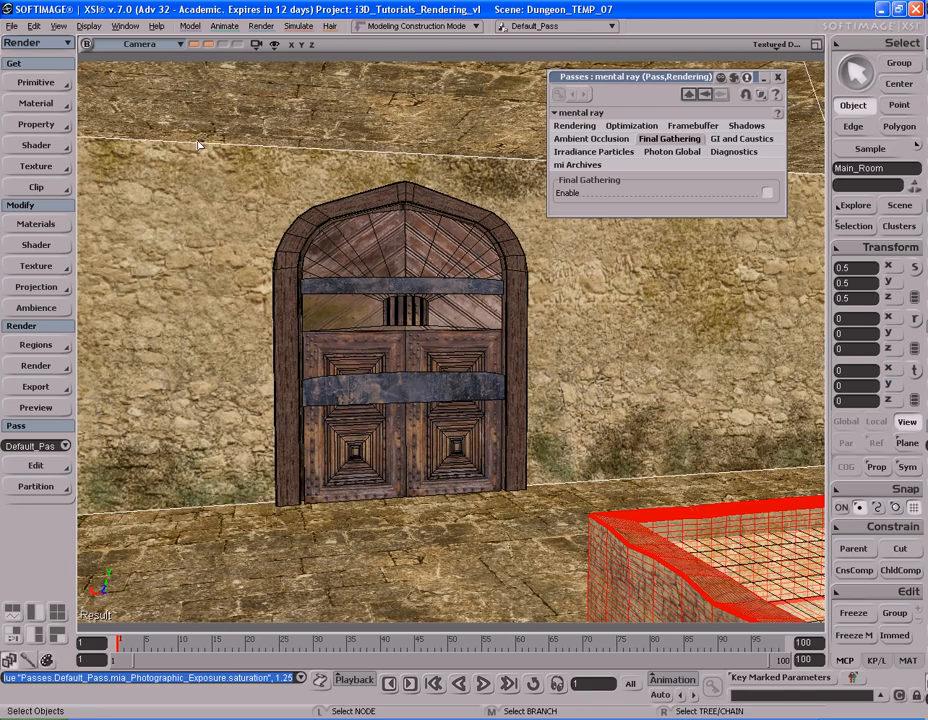
left_click(195, 48)
key("shift+r")
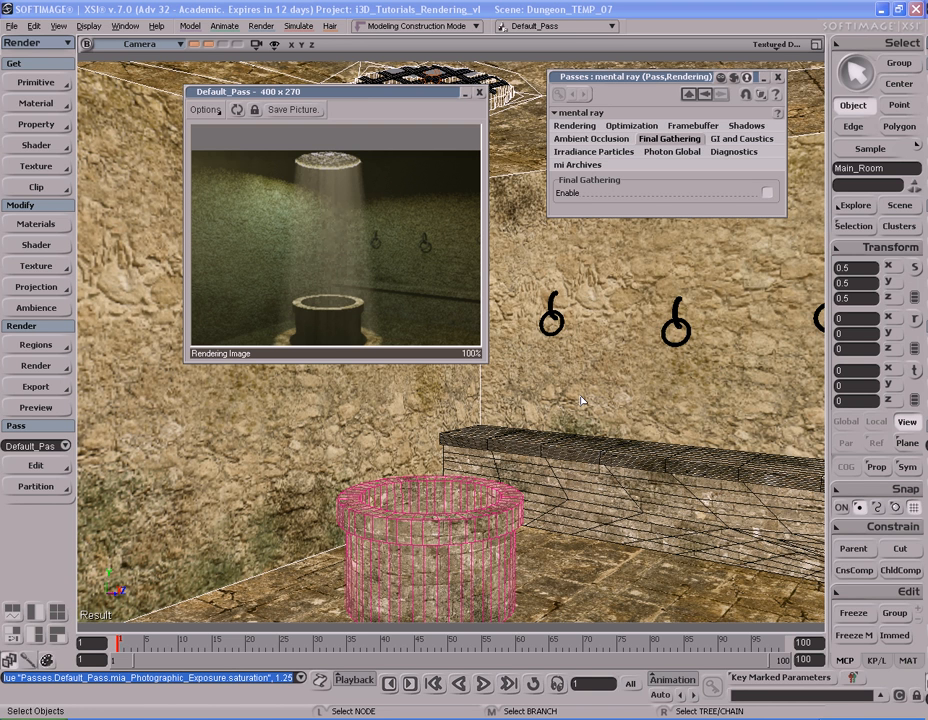
Step: Set the multiplier of the Ceiling_Light's mia_Portal_Light shader to 500 and close its settings
left_click(897, 206)
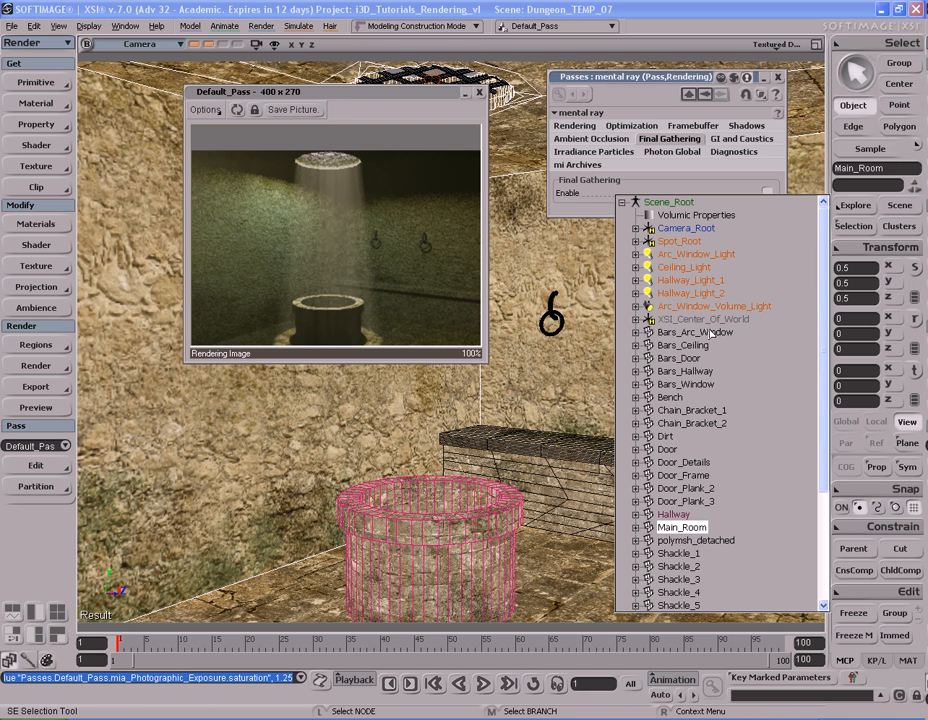
left_click(651, 269)
left_click_drag(240, 66, 669, 58)
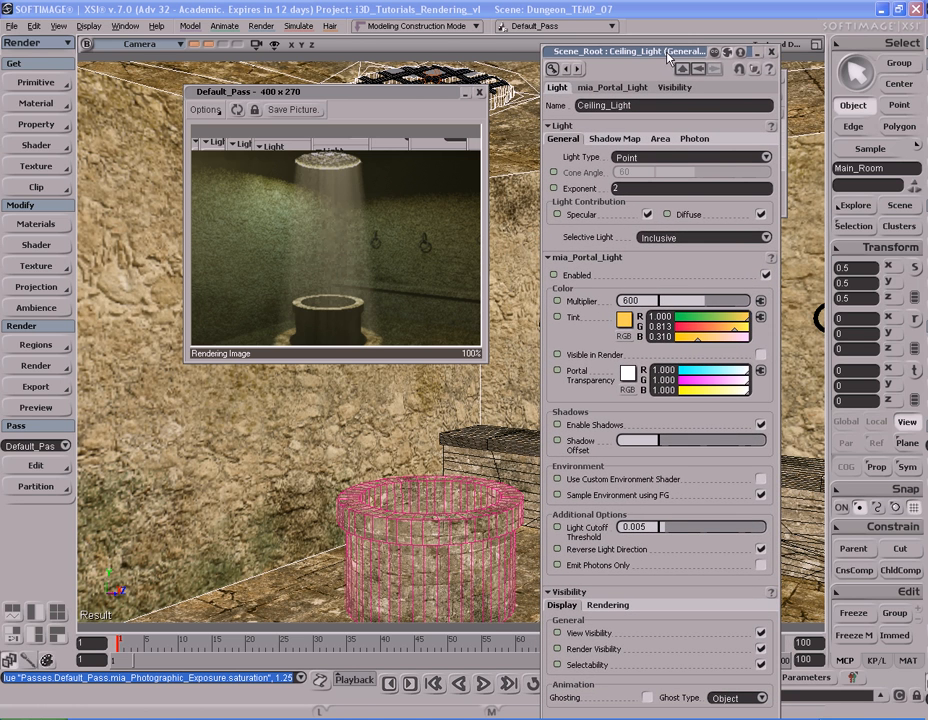
double_click(650, 300)
type("500")
key("Return")
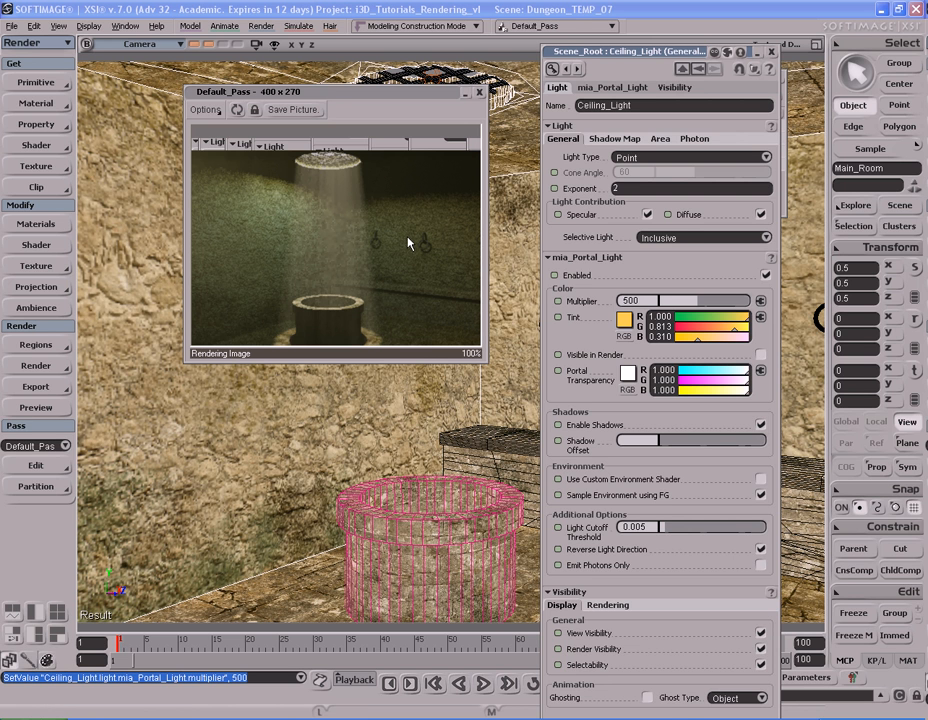
left_click(771, 52)
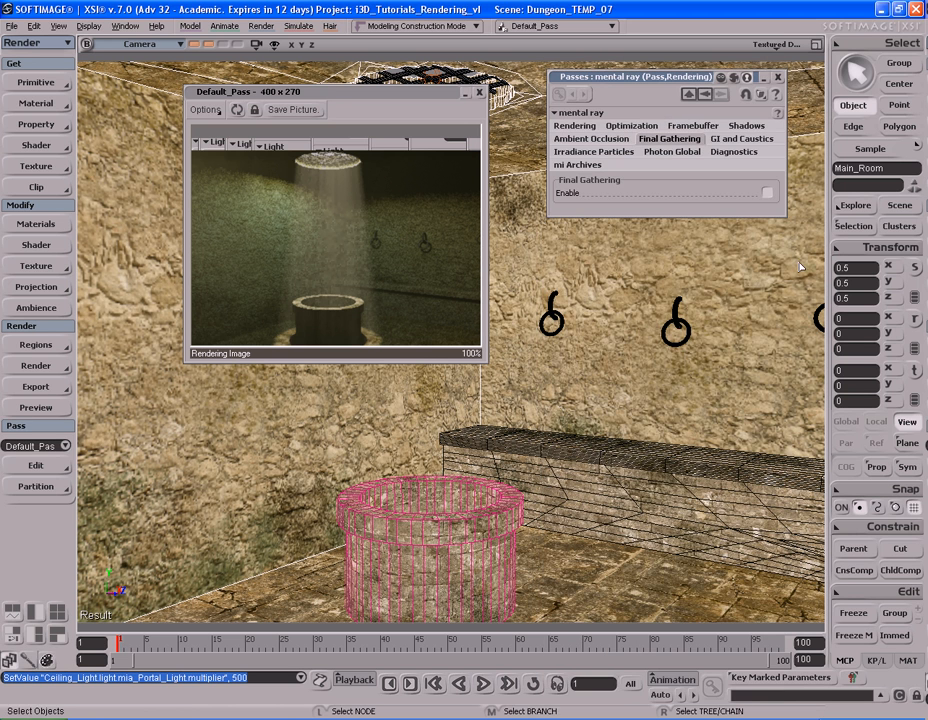
Step: Set the soft_light intensity of the Ceiling_Volume_Light under Spot_Root to 4000 and close the render preview
left_click(898, 208)
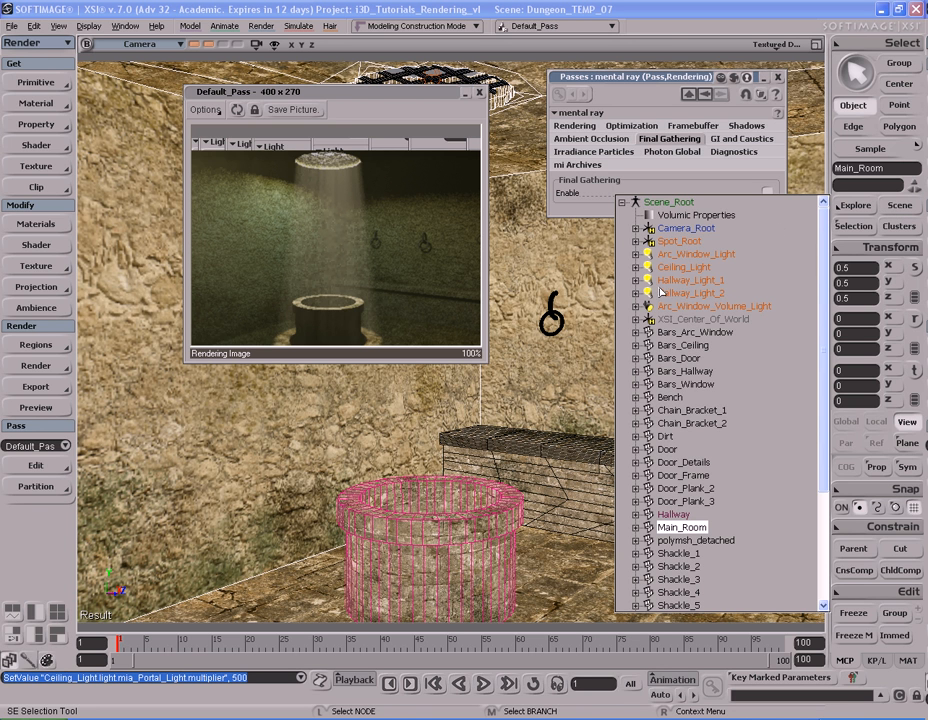
left_click(679, 242)
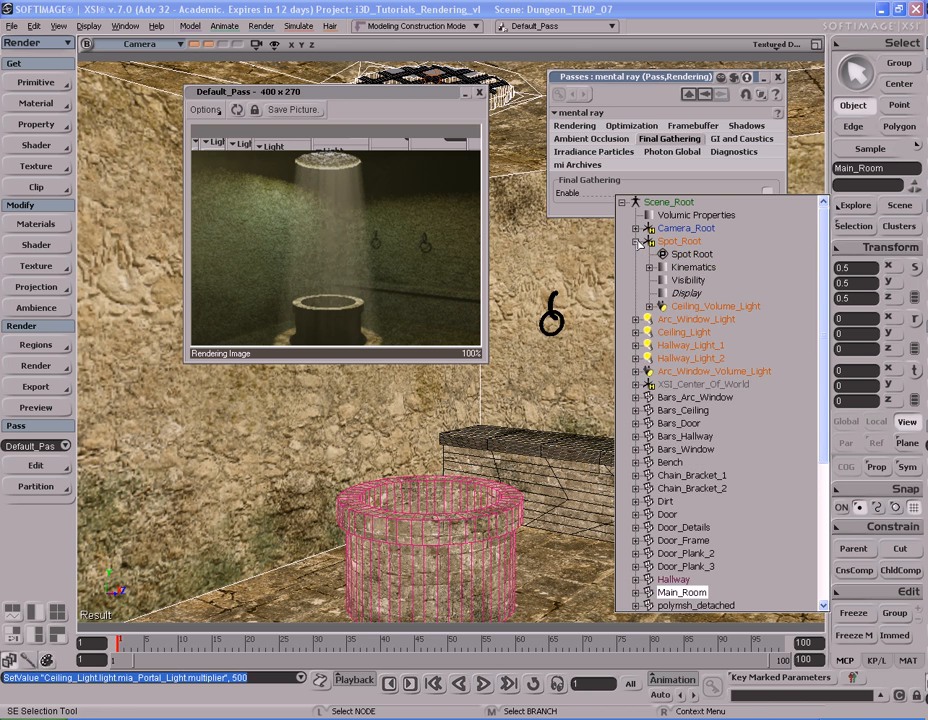
left_click(673, 307)
left_click(661, 307)
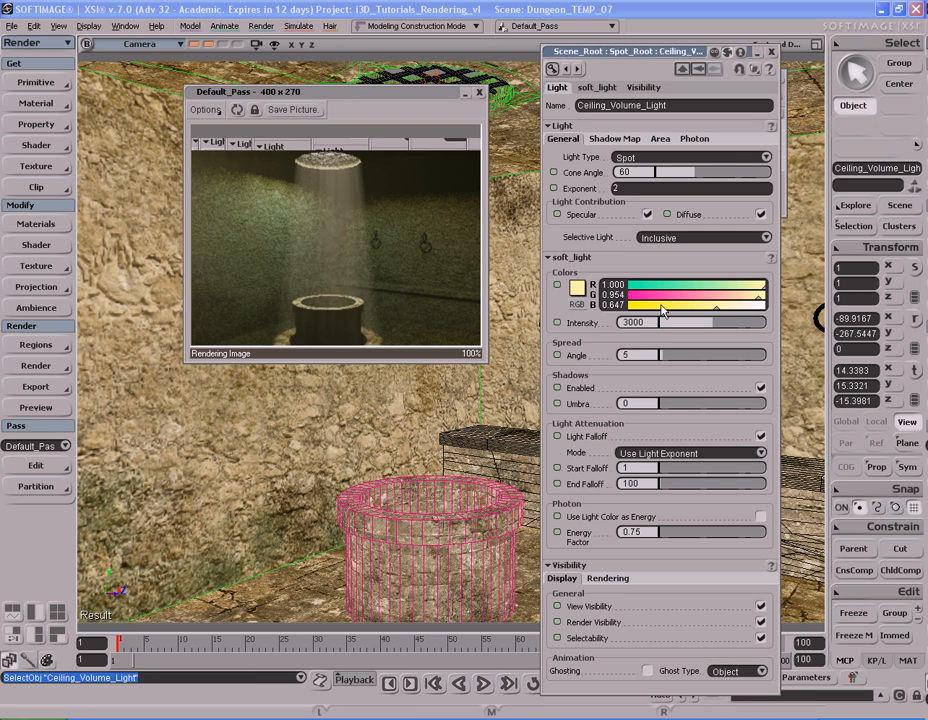
double_click(651, 322)
type("4000")
key("Return")
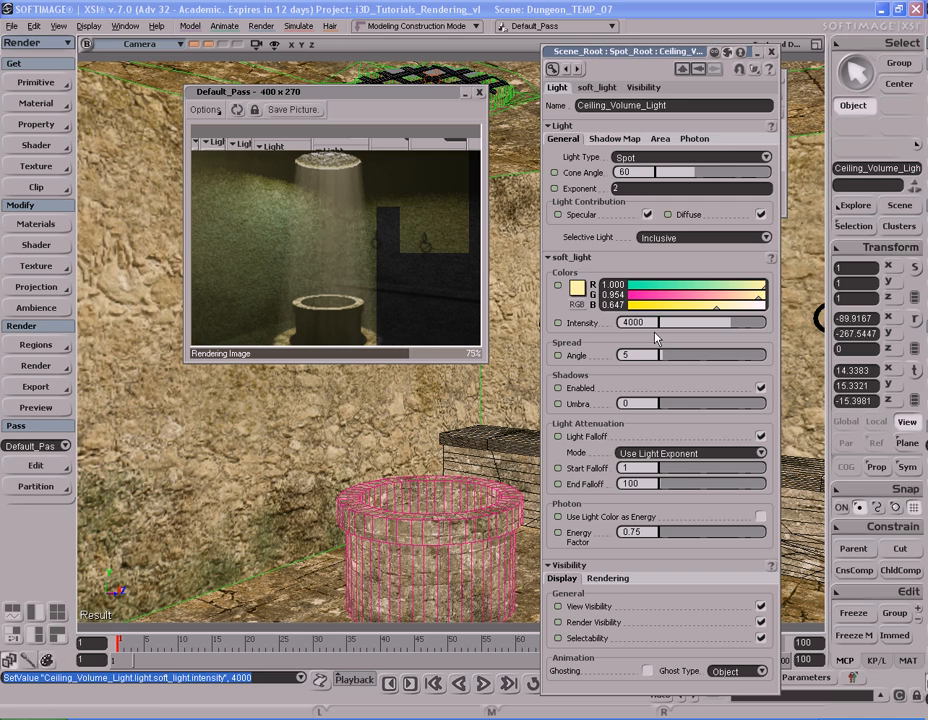
left_click(477, 96)
Step: Frame the hallway bars from an angle along the curved hallway wall and render a preview
key("s")
mouse_move(645, 368)
right_mouse_down()
mouse_move(611, 379)
mouse_move(352, 356)
mouse_move(298, 292)
mouse_move(436, 355)
mouse_move(661, 375)
right_mouse_up()
key("space")
left_click(214, 269)
key("f")
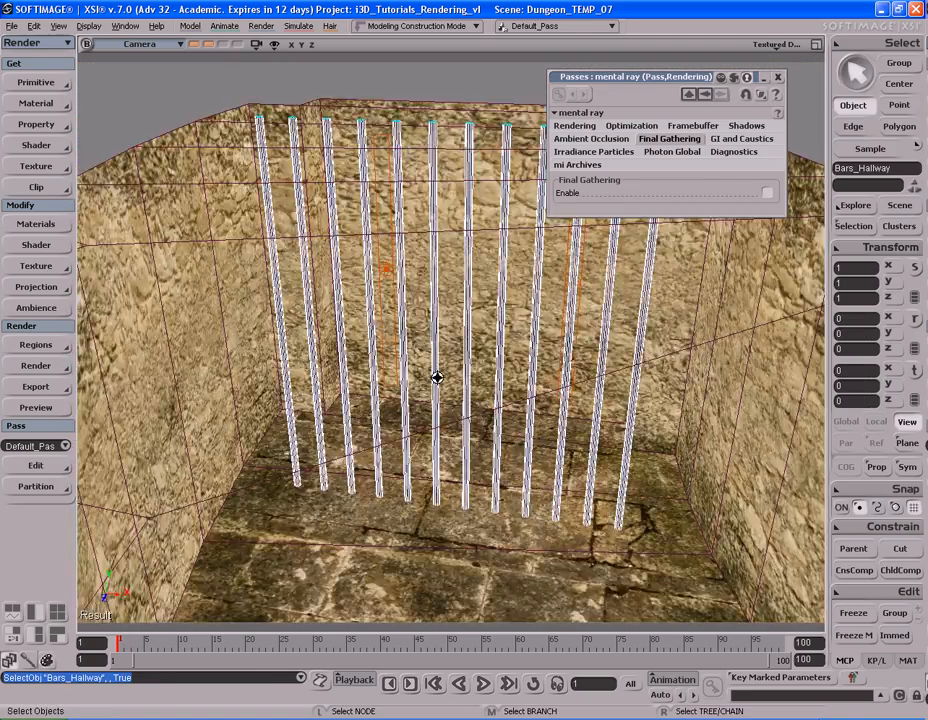
key("s")
right_click_drag(437, 377, 418, 327)
key("s")
middle_click_drag(422, 332, 412, 341)
left_click_drag(412, 341, 463, 327)
right_click_drag(463, 327, 462, 344)
key("shift+r")
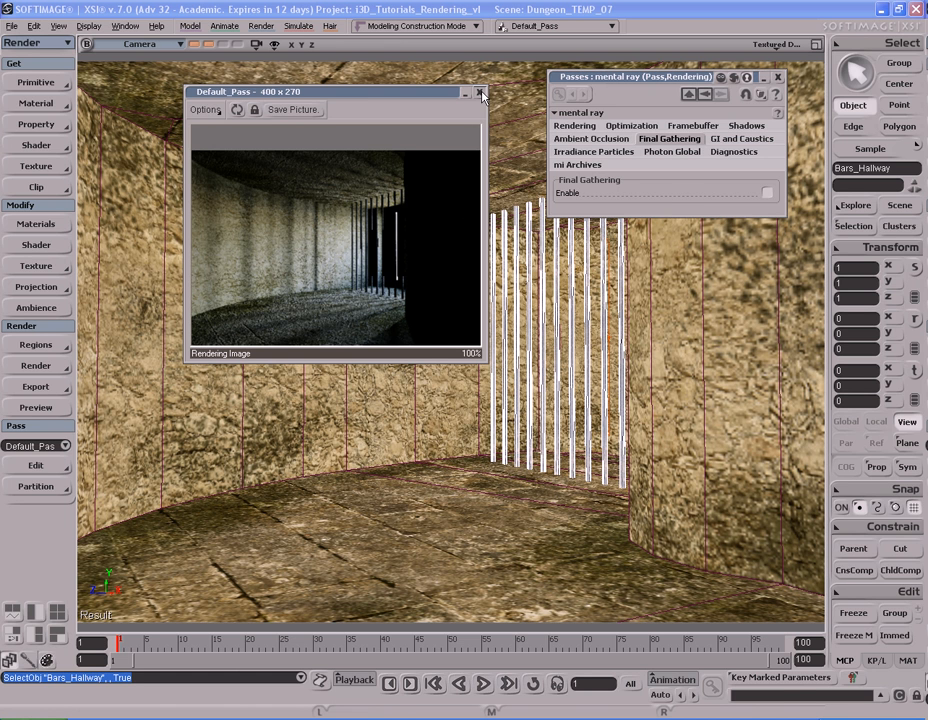
Step: Select Hallway_Light_1 and Hallway_Light_2 together and set their mia_Portal_Light multiplier to 350
left_click(900, 205)
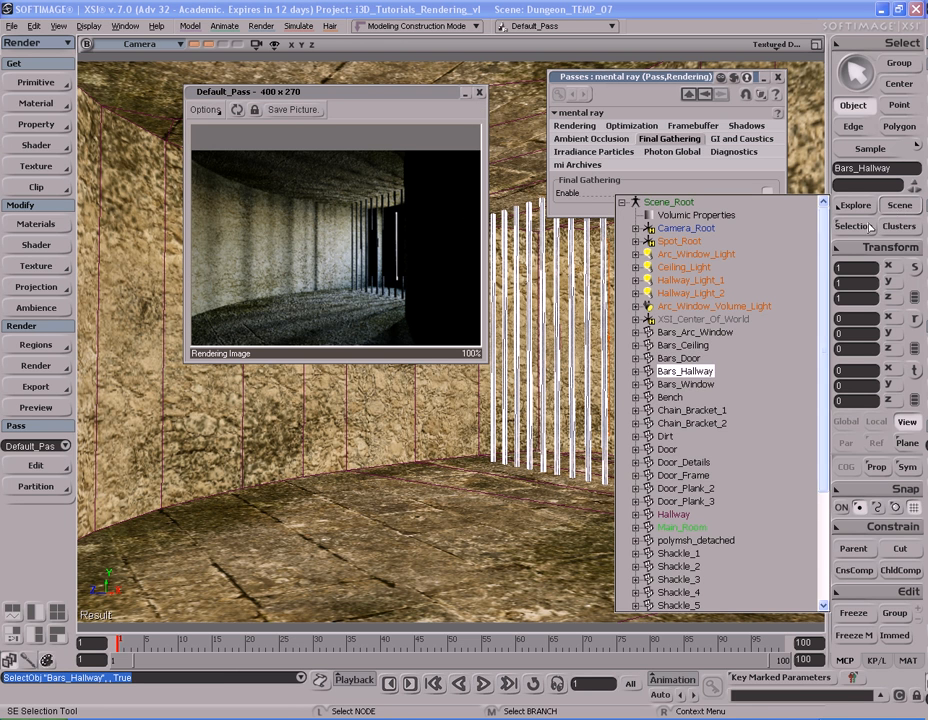
left_click(688, 281)
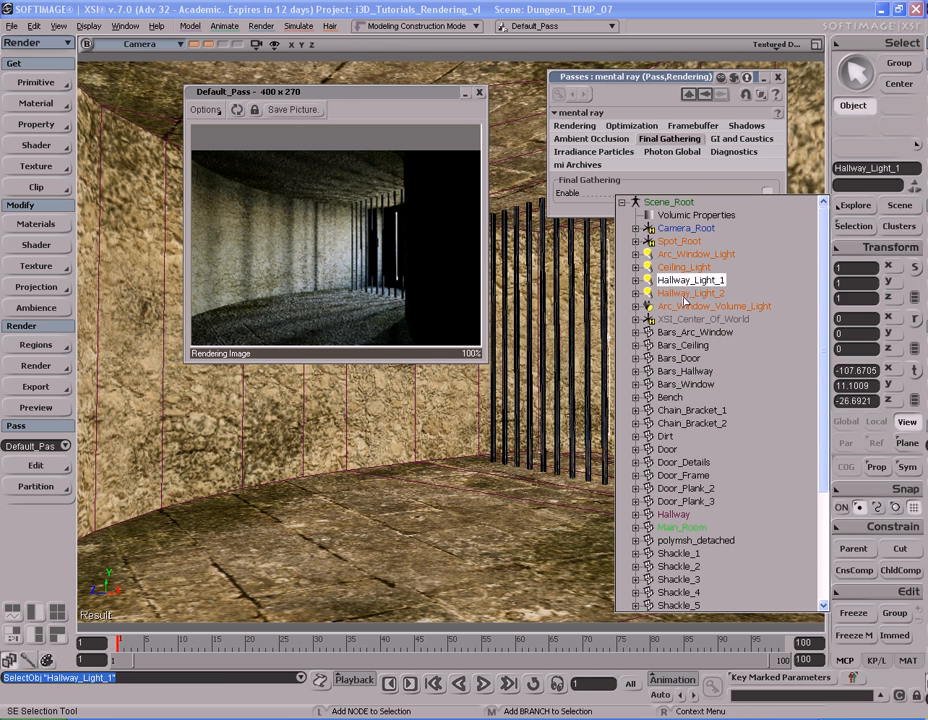
left_click(684, 293, "ctrl")
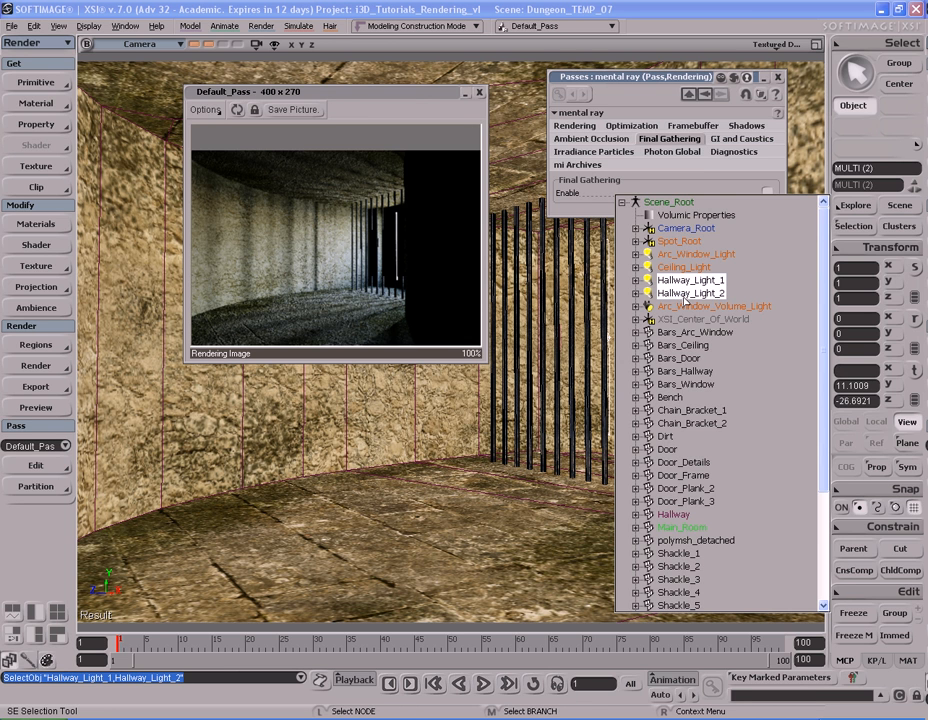
key("Return")
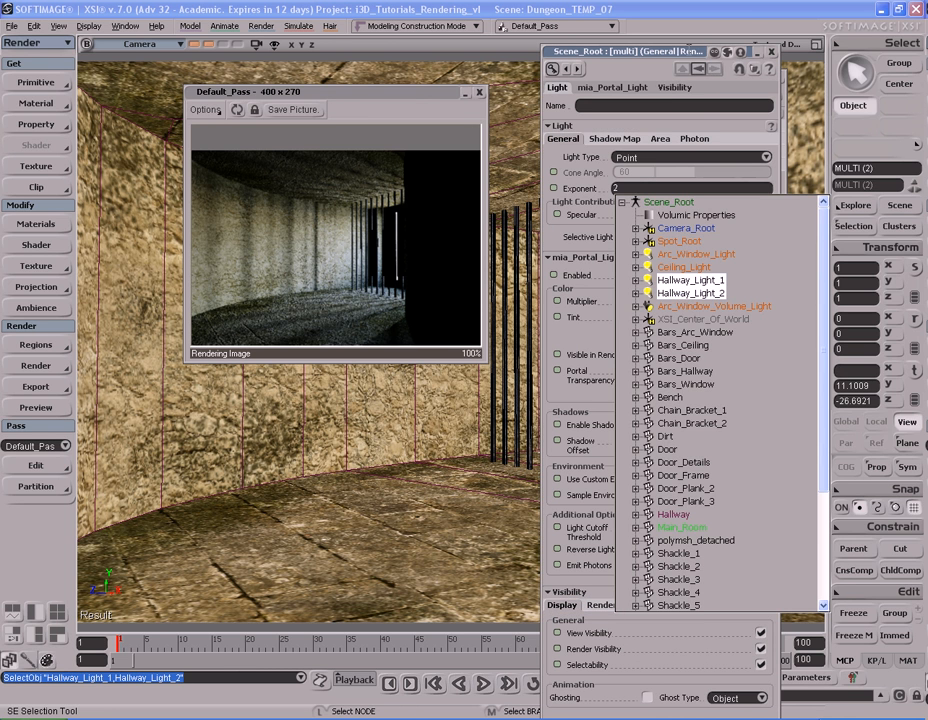
left_click(691, 56)
left_click(650, 300)
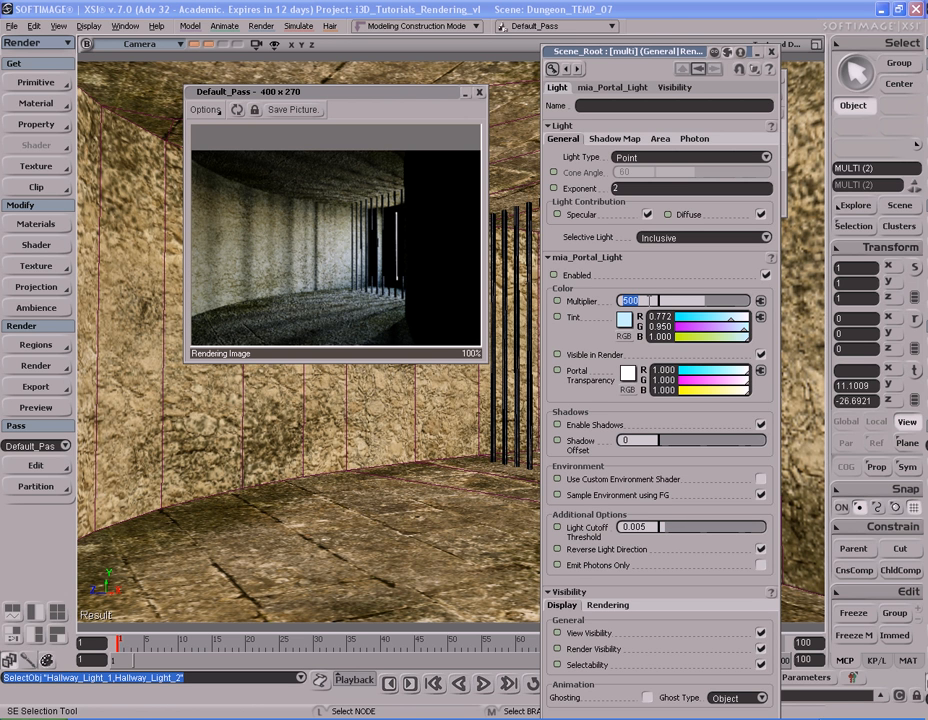
type("350")
key("Return")
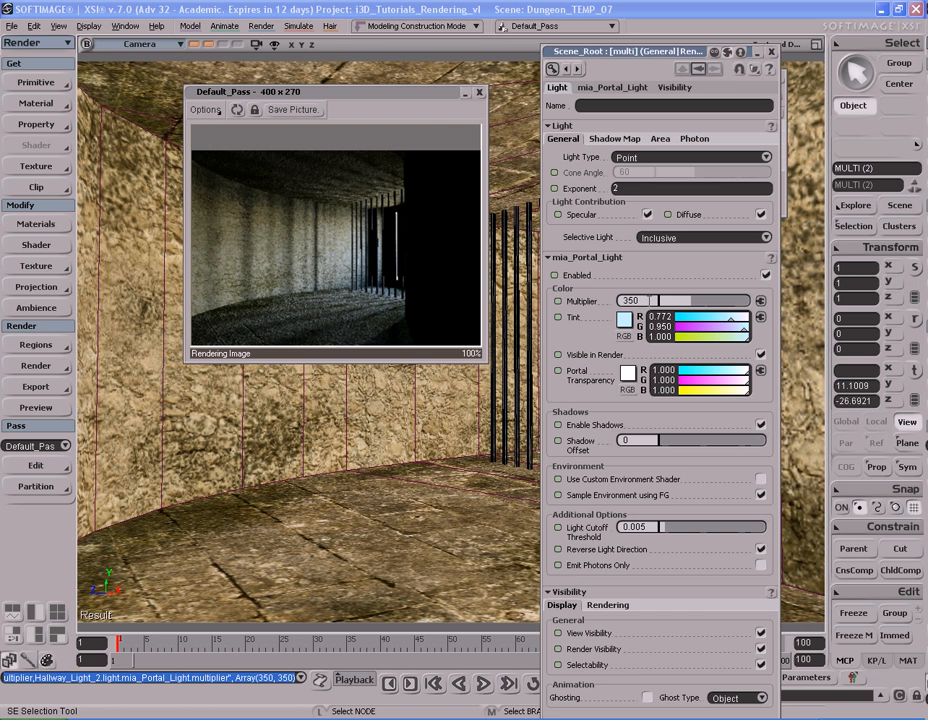
Step: Set the multiplier of both hallway lights to 200 and close the render preview and light settings
double_click(649, 301)
type("200")
key("Return")
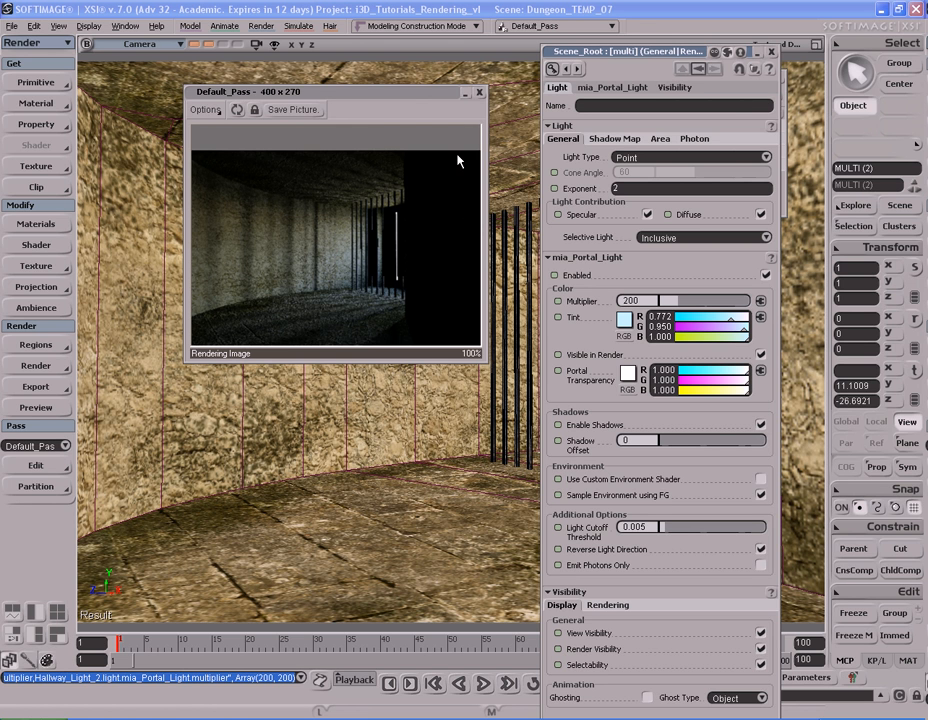
left_click(479, 92)
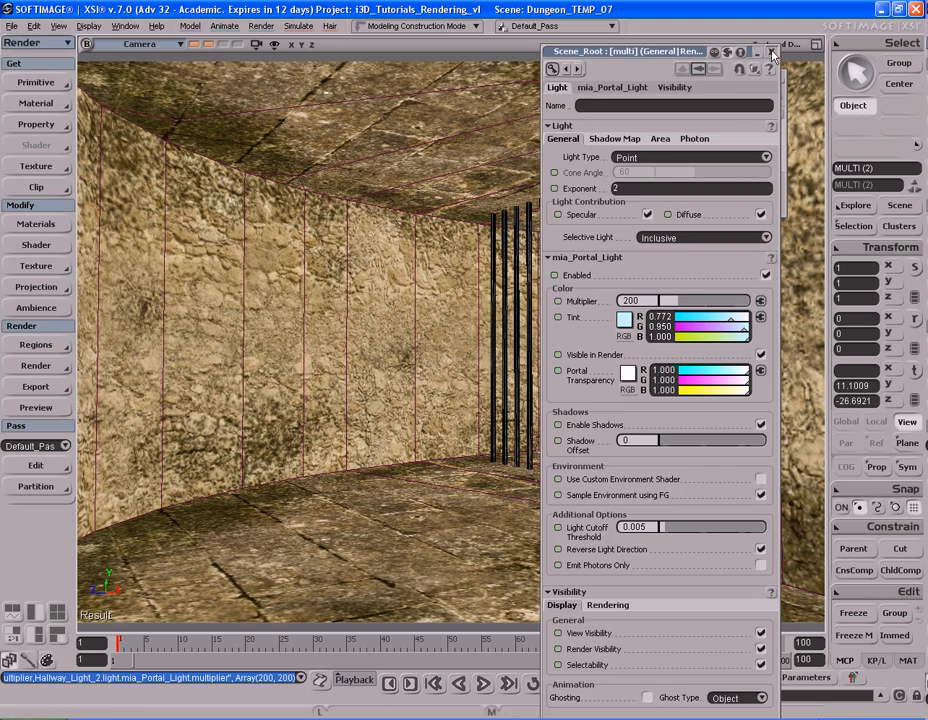
left_click(771, 51)
Step: Frame the hallway bars closer at an angle and store the view in the third camera memory slot
key("s")
right_click_drag(535, 381, 526, 362)
middle_click_drag(526, 362, 585, 368)
key("s")
left_click_drag(585, 368, 515, 355)
right_click_drag(515, 355, 522, 341)
left_click_drag(522, 341, 520, 359)
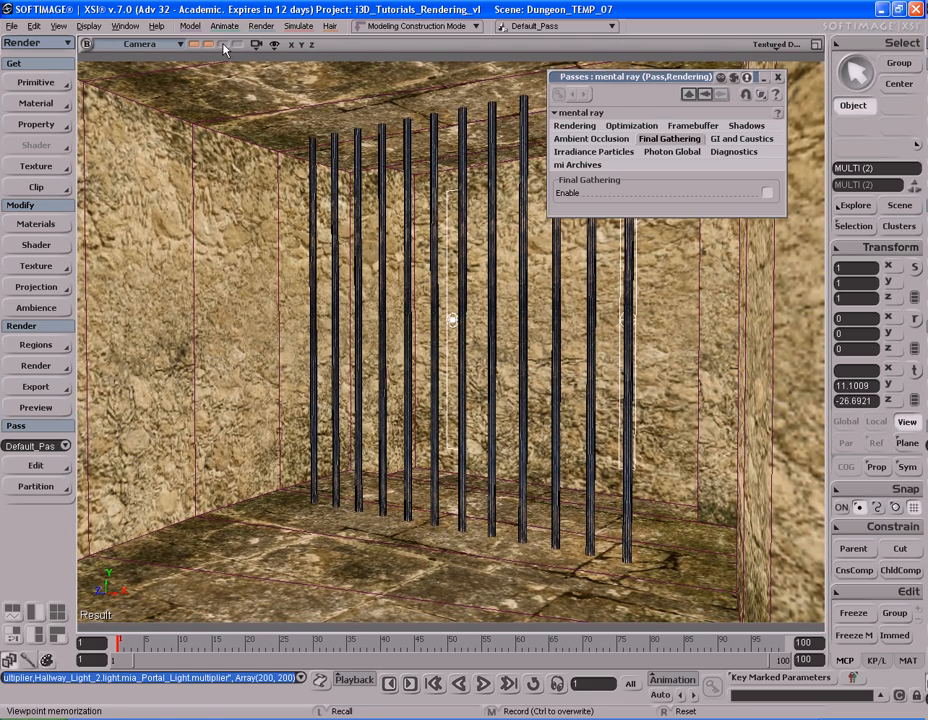
Step: Frame the Bars_Window object looking through into the dungeon room and store the view in the fourth camera memory slot
key("s")
right_click_drag(646, 309, 584, 307)
left_click(637, 285)
key("f")
key("s")
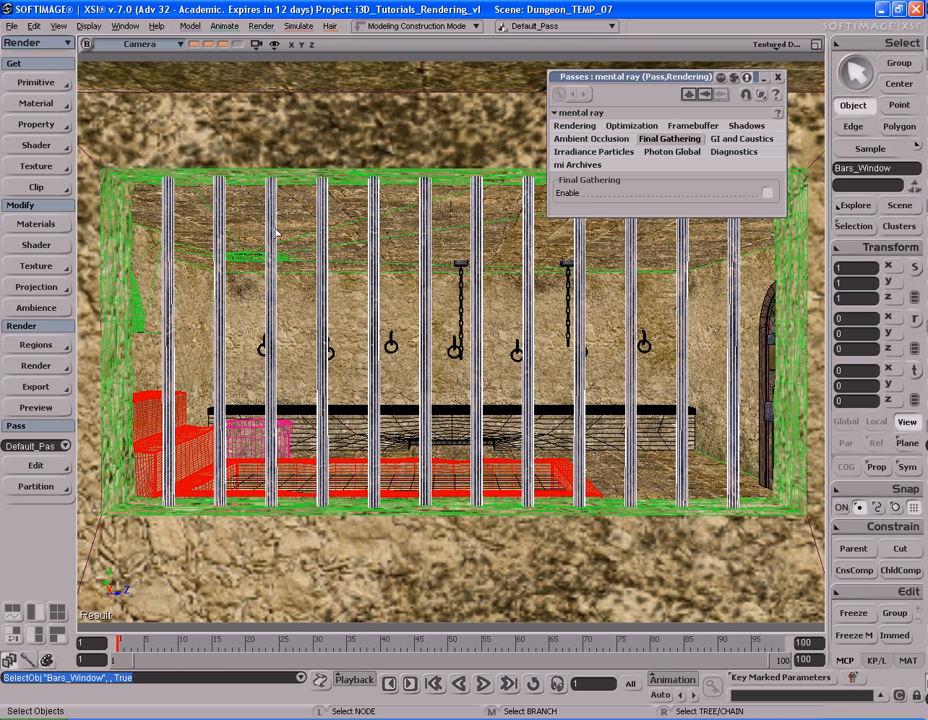
key("s")
left_click_drag(372, 265, 372, 184)
key("s")
middle_click_drag(372, 184, 383, 166)
mouse_move(383, 166)
left_mouse_down()
mouse_move(379, 190)
mouse_move(383, 180)
left_mouse_up()
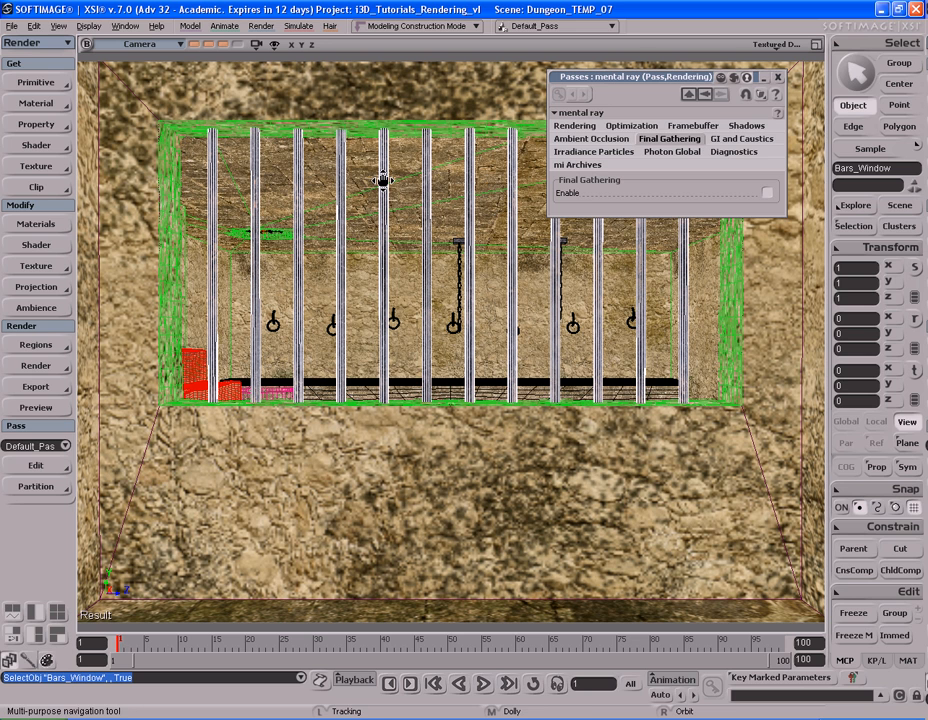
Step: Recall the third stored view, enable Final Gathering, and set its map file to append new FG points to file
left_click(222, 45)
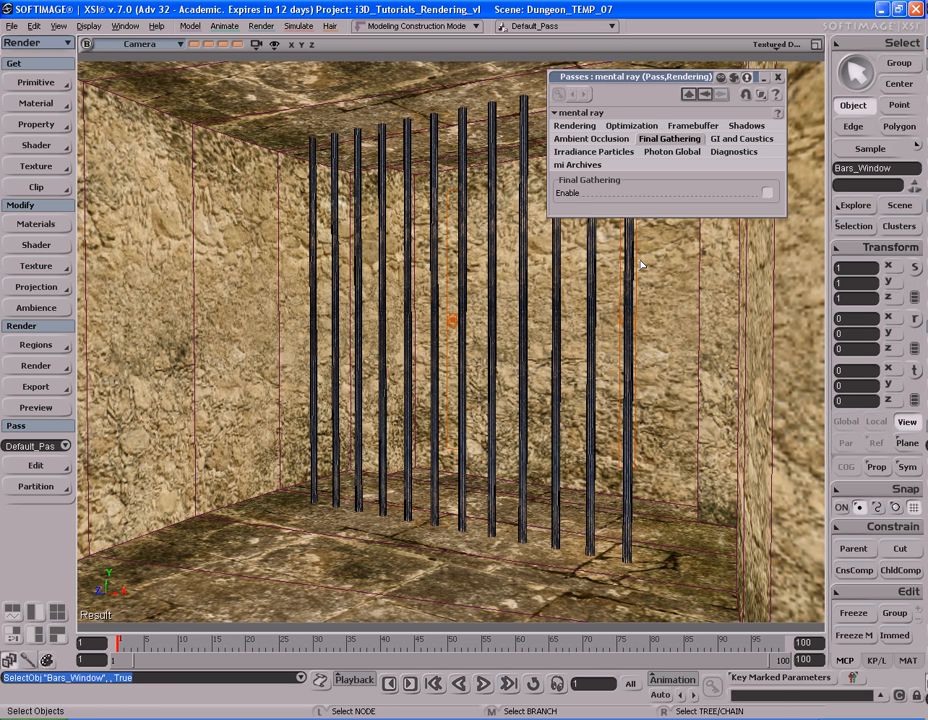
left_click(767, 192)
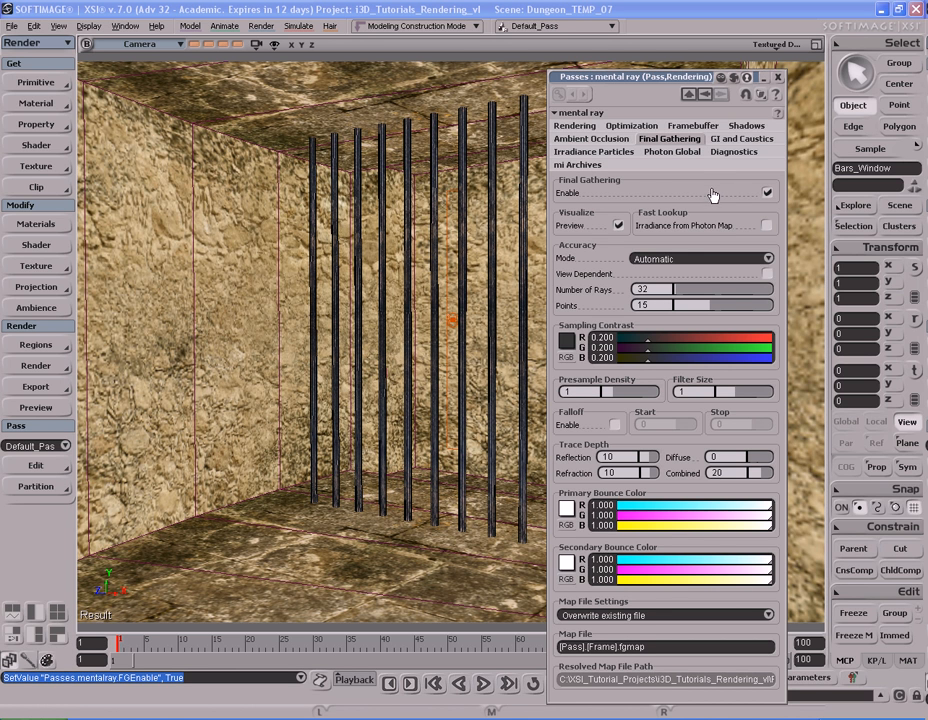
left_click(641, 618)
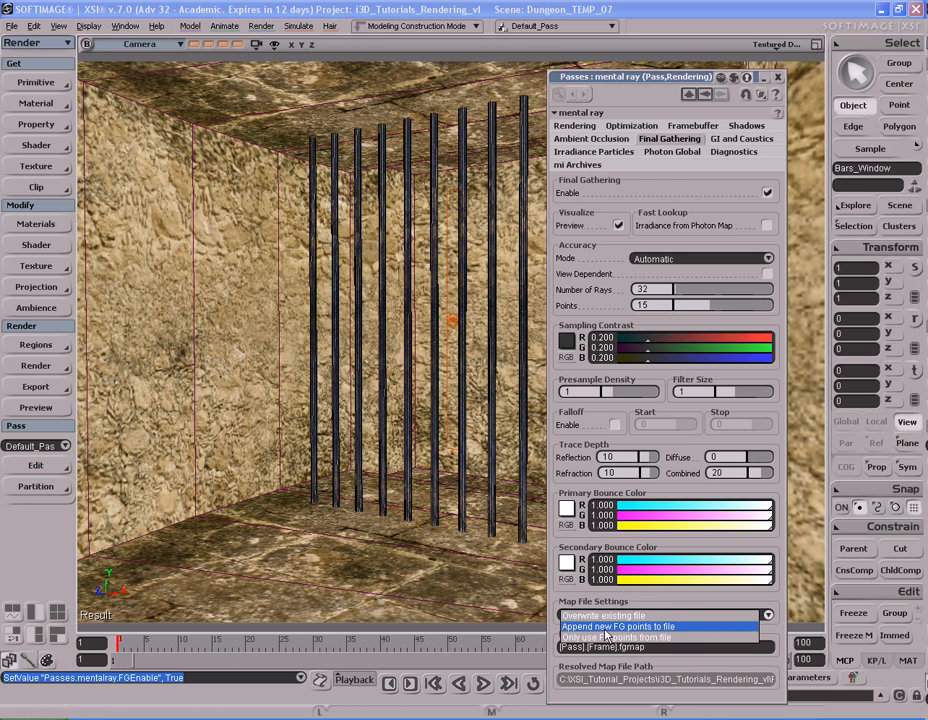
left_click(641, 627)
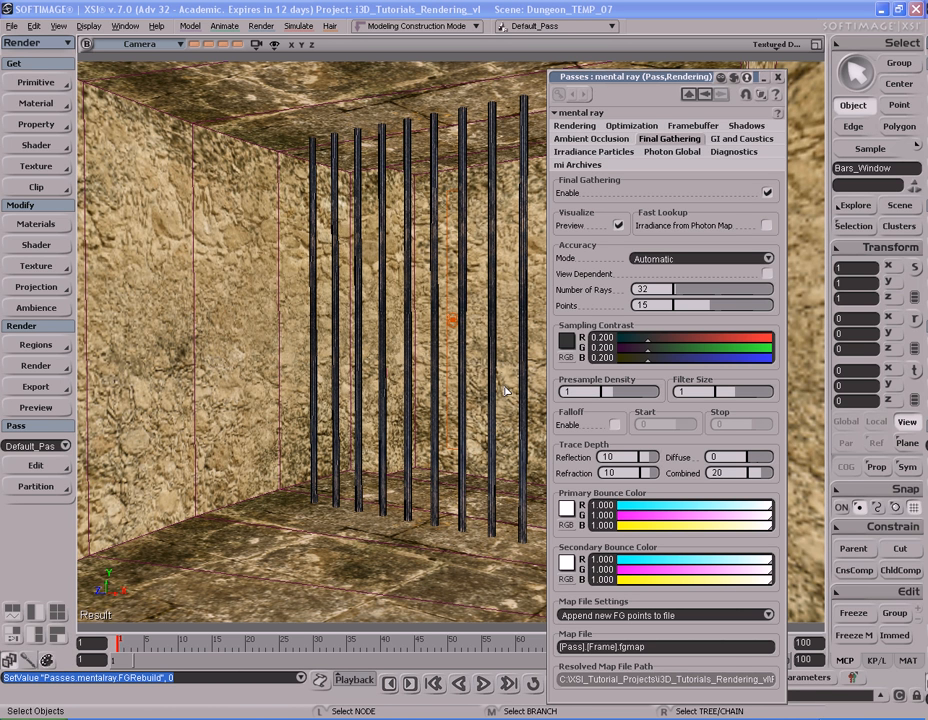
Step: Render previews of the hallway bars view and the fourth stored view to append Final Gathering points, and close the renderer settings
key("shift+r")
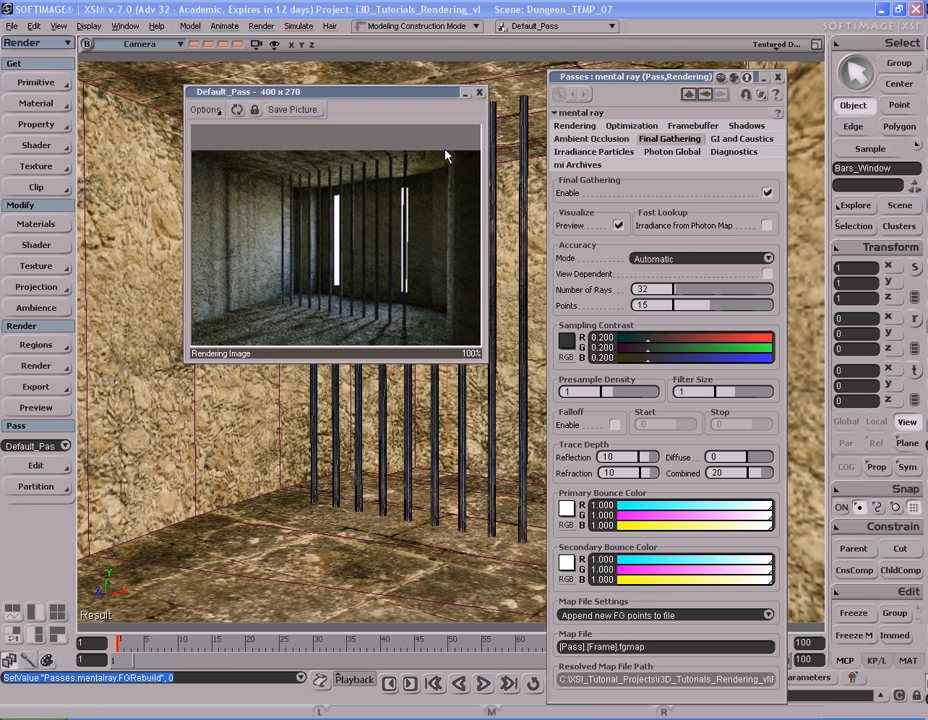
left_click(480, 93)
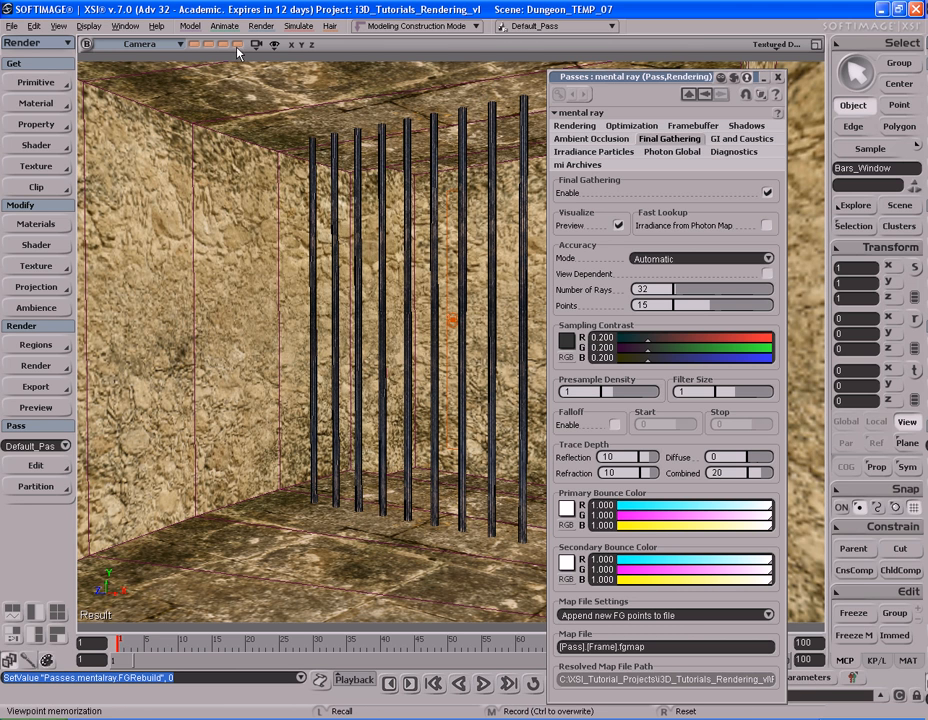
left_click(239, 44)
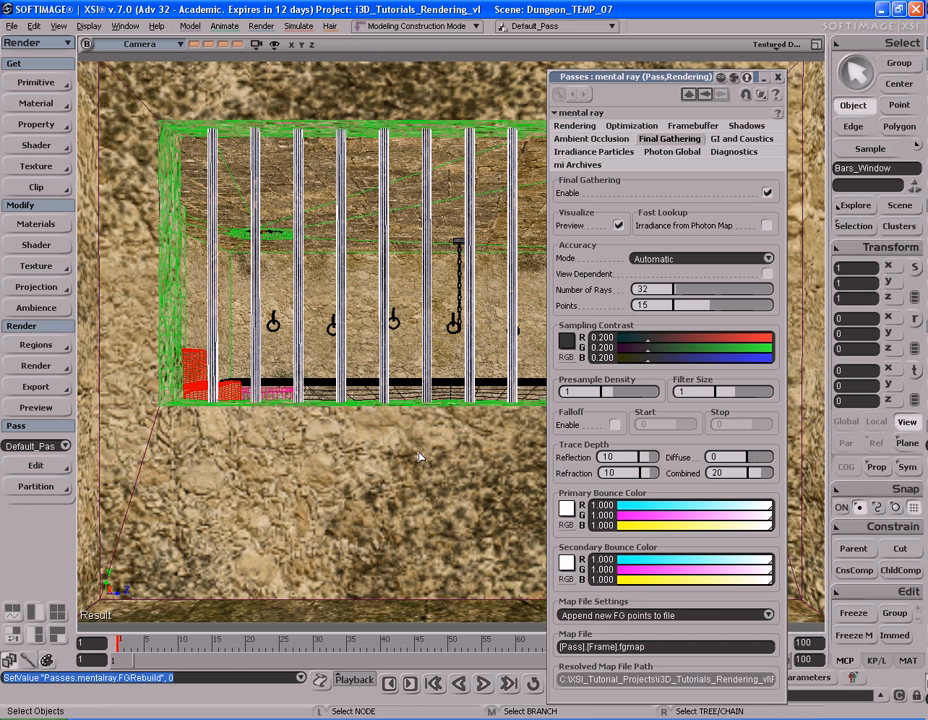
key("shift+r")
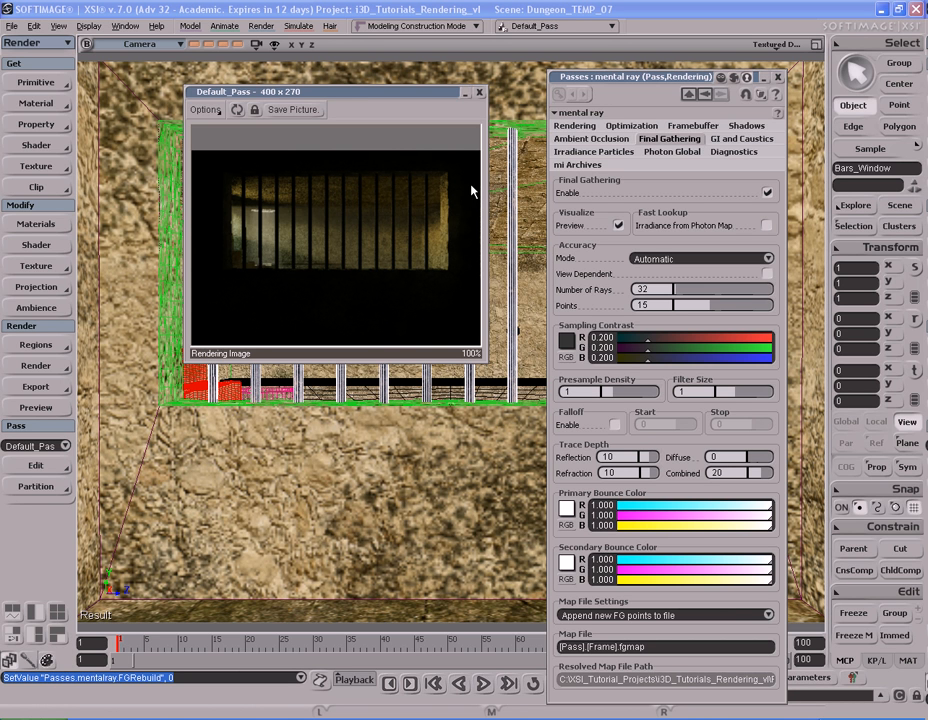
left_click(480, 93)
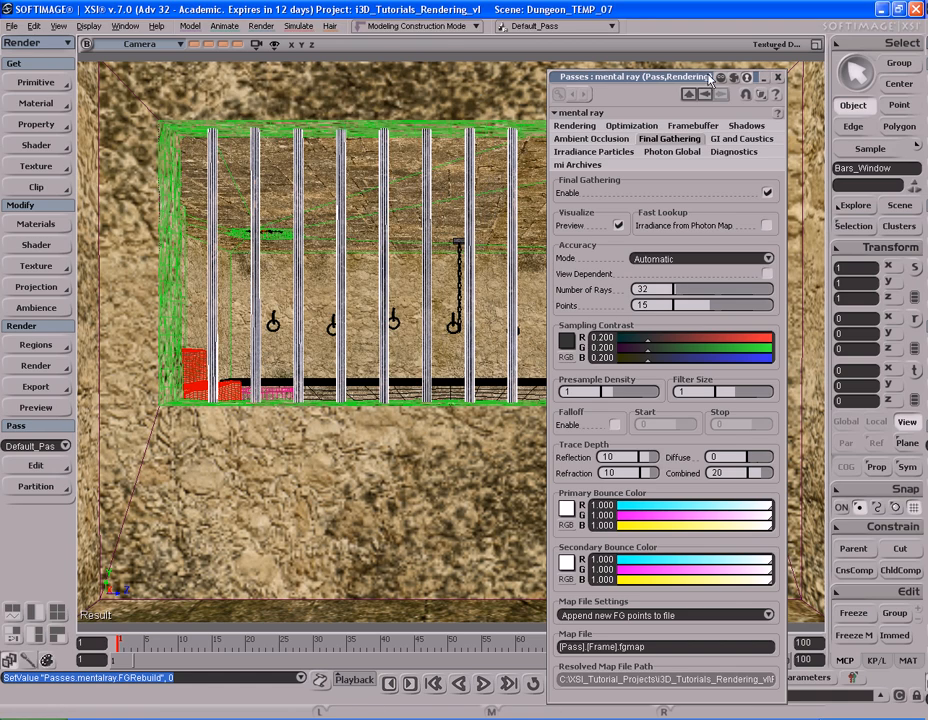
left_click(778, 77)
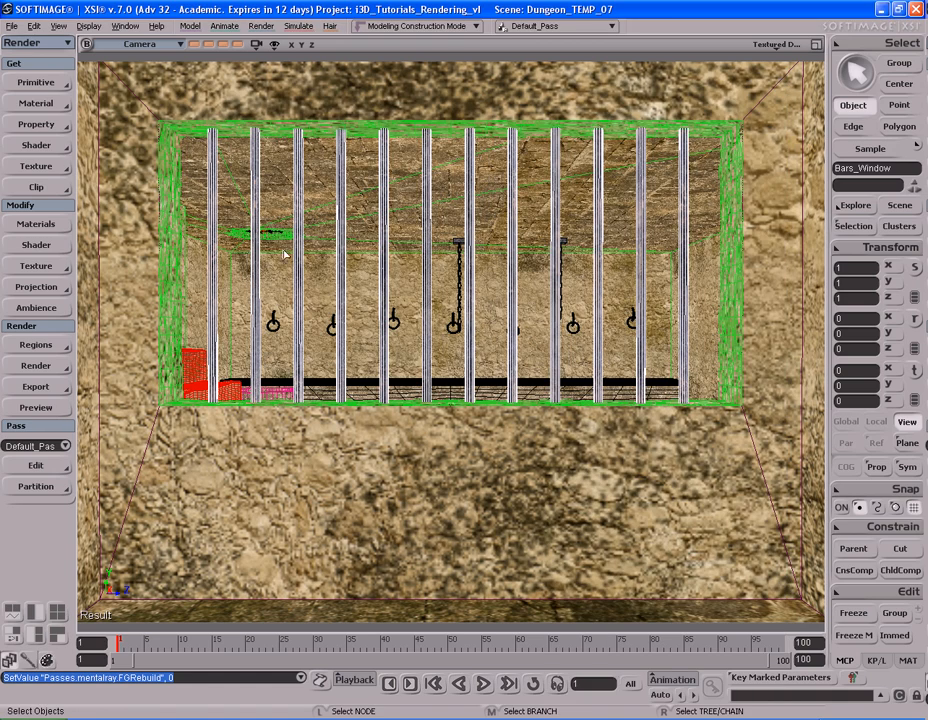
Step: Recall the first stored view and set the volumic Reflectance of Ceiling_Volume_Light under Spot_Root to 25
left_click(195, 45)
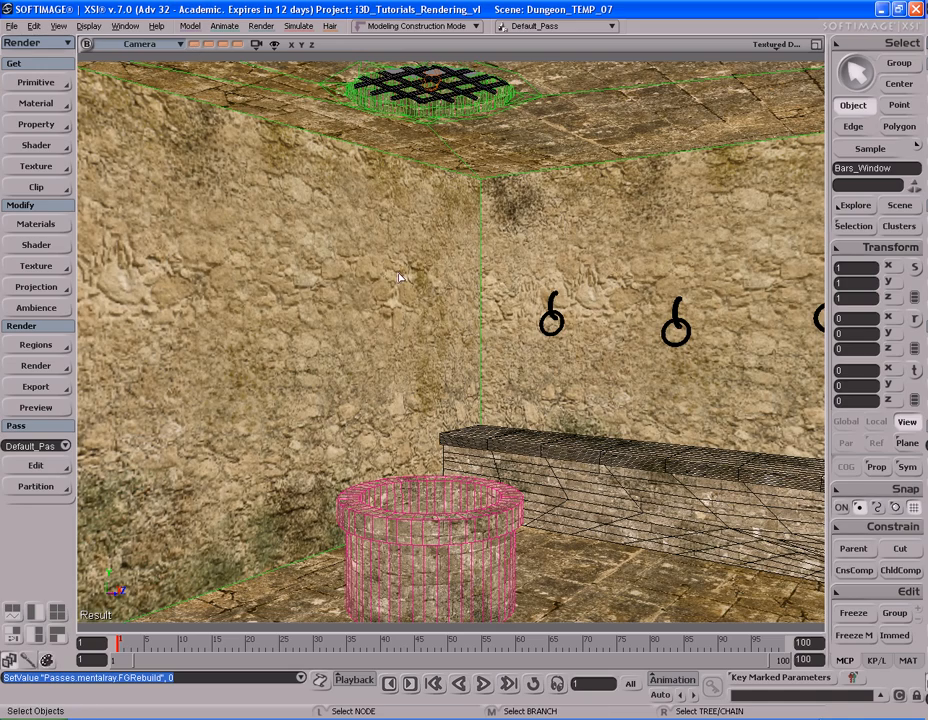
left_click(905, 210)
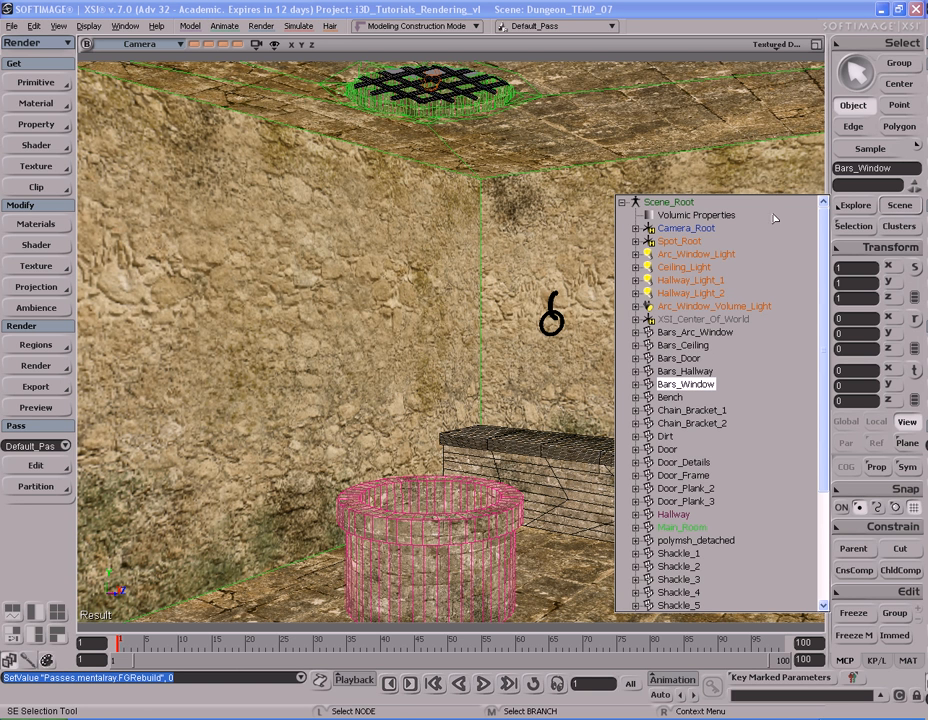
left_click(636, 241)
left_click(700, 306)
key("Return")
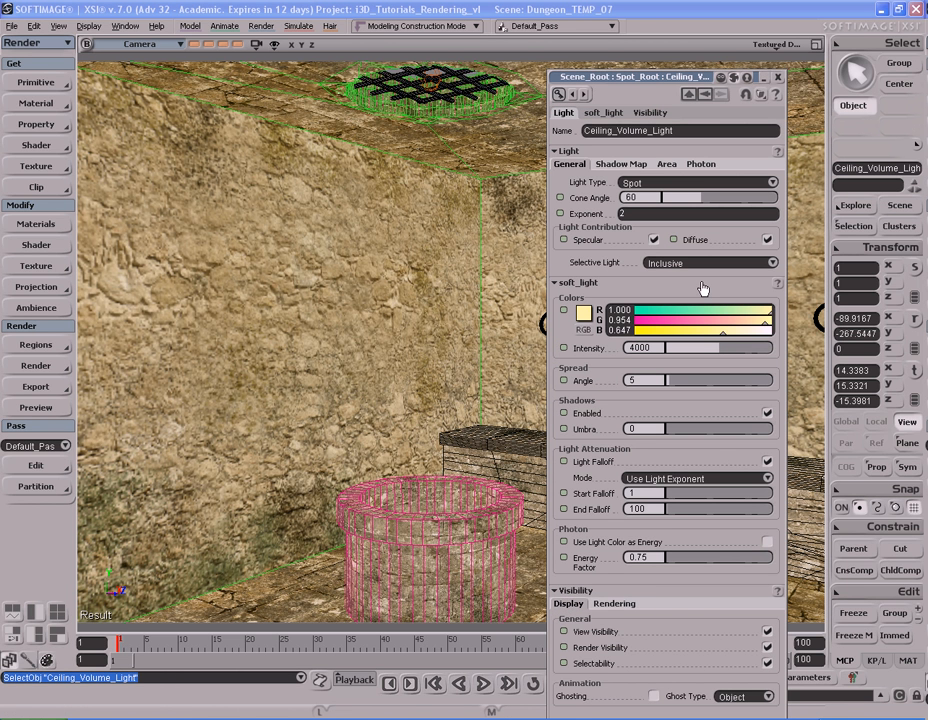
left_click(778, 78)
left_click(852, 226)
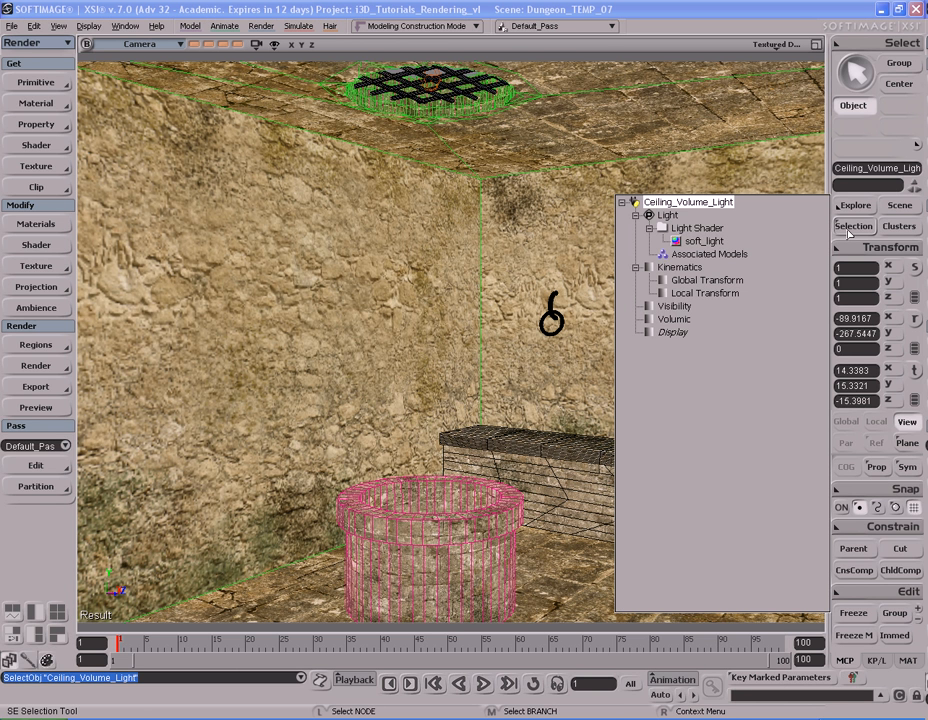
left_click(652, 320)
double_click(658, 187)
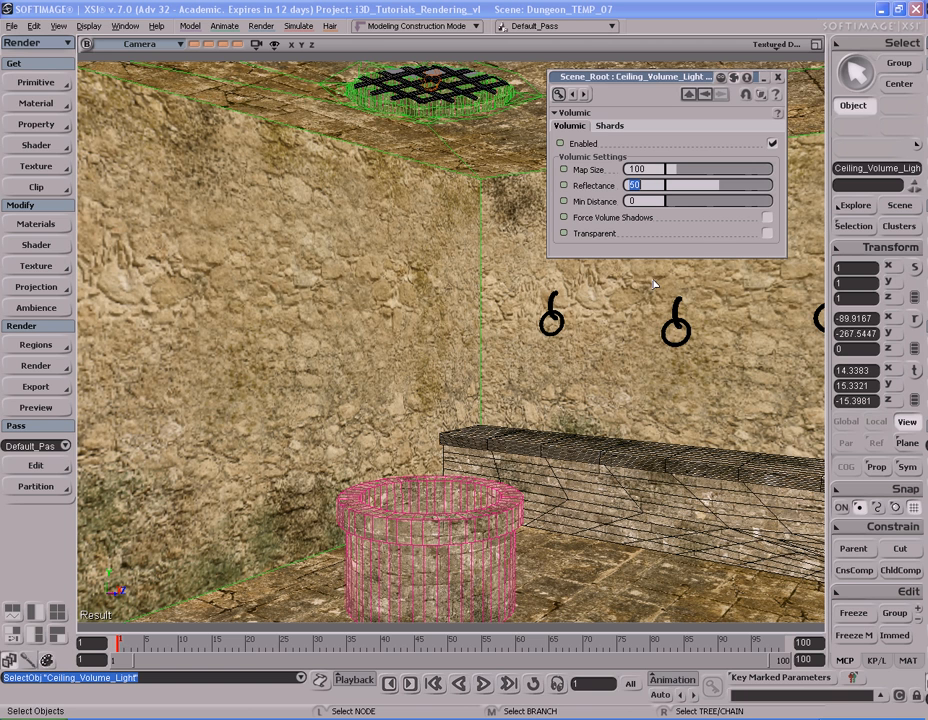
type("25")
key("Return")
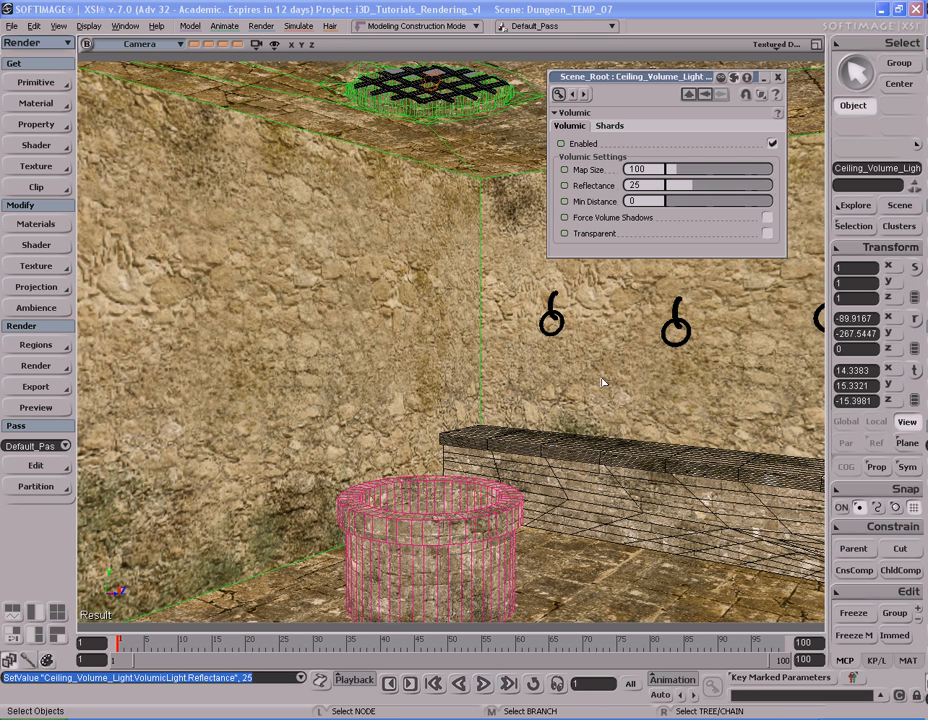
Step: Render a preview of the ceiling grate view, and close the preview and the volumic settings
key("shift+r")
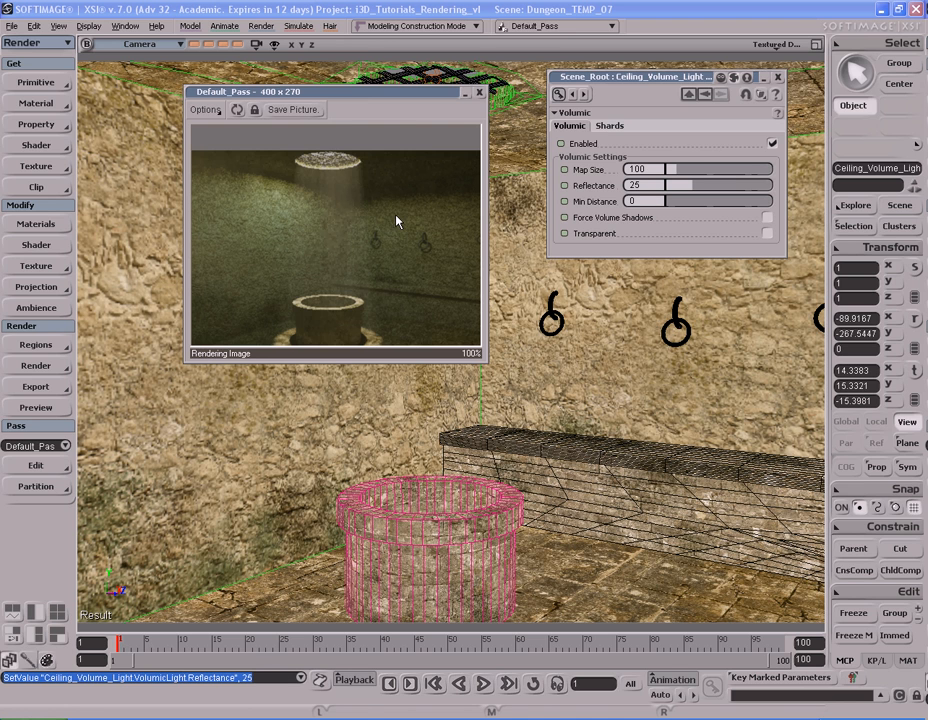
left_click(479, 92)
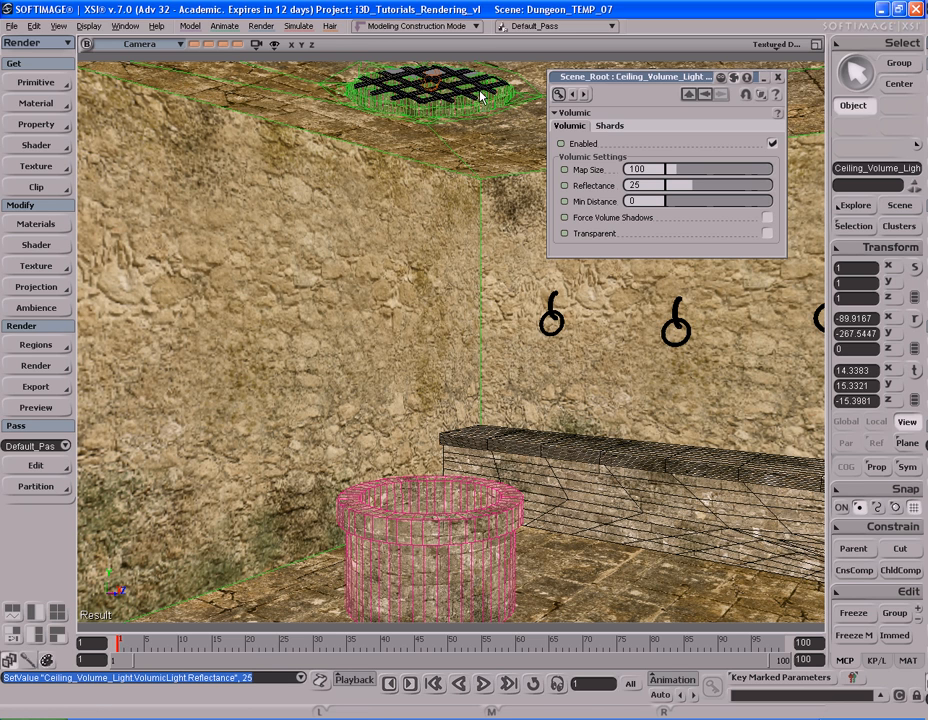
left_click(780, 78)
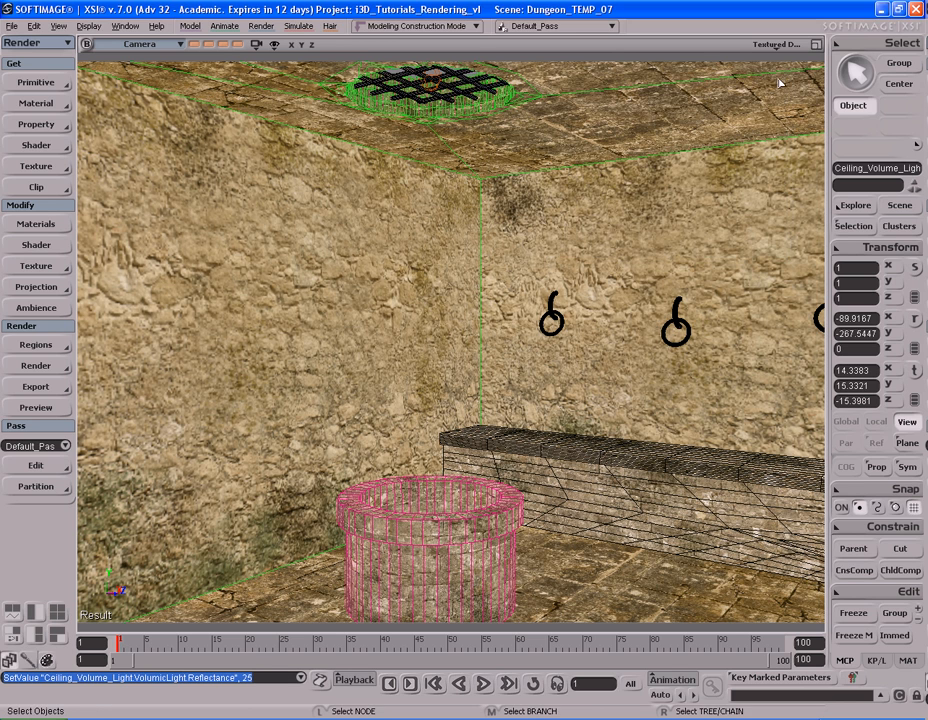
Step: Recall the second stored view, turn the camera toward the stone basin and both barred windows, and render a preview
left_click(208, 45)
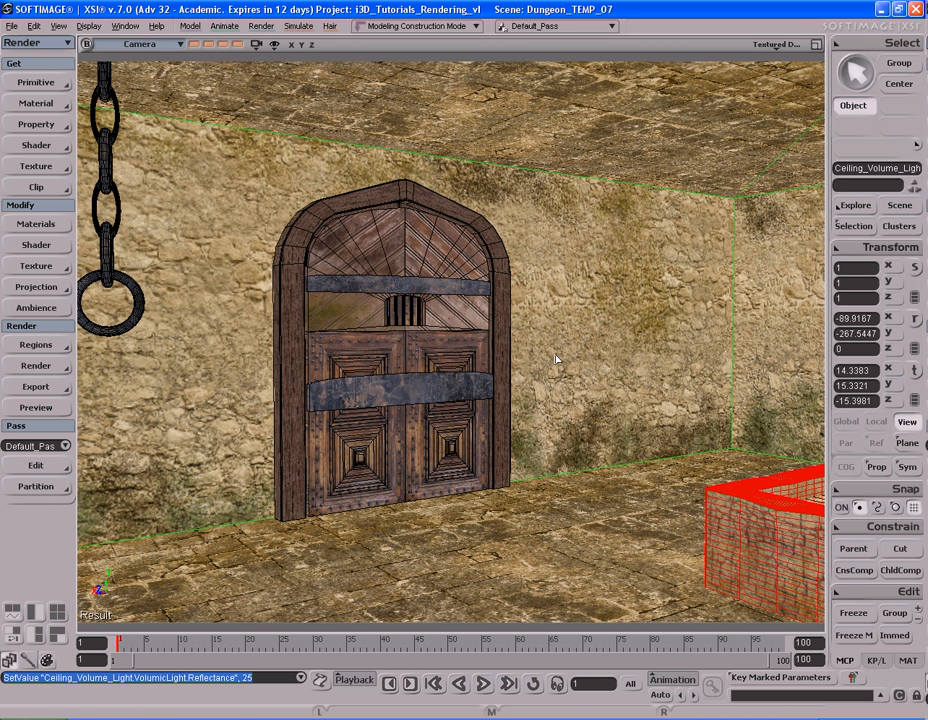
key("s")
right_click_drag(503, 352, 518, 377)
key("space")
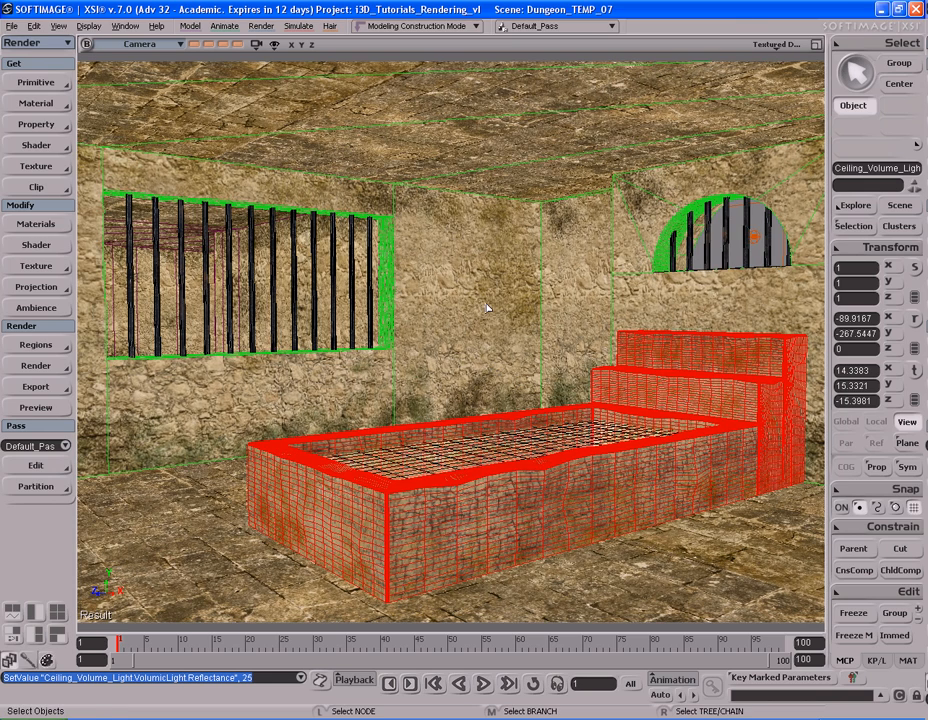
key("shift+q")
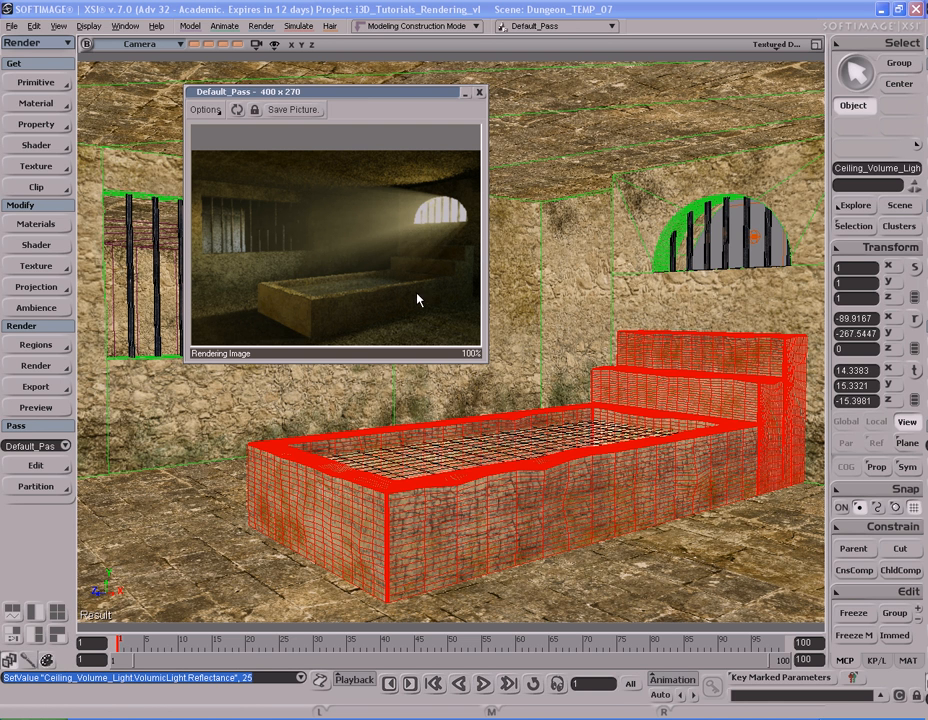
left_click(479, 92)
Step: Set the aliasing Max Level to 3 in the mental ray renderer options
left_click(40, 368)
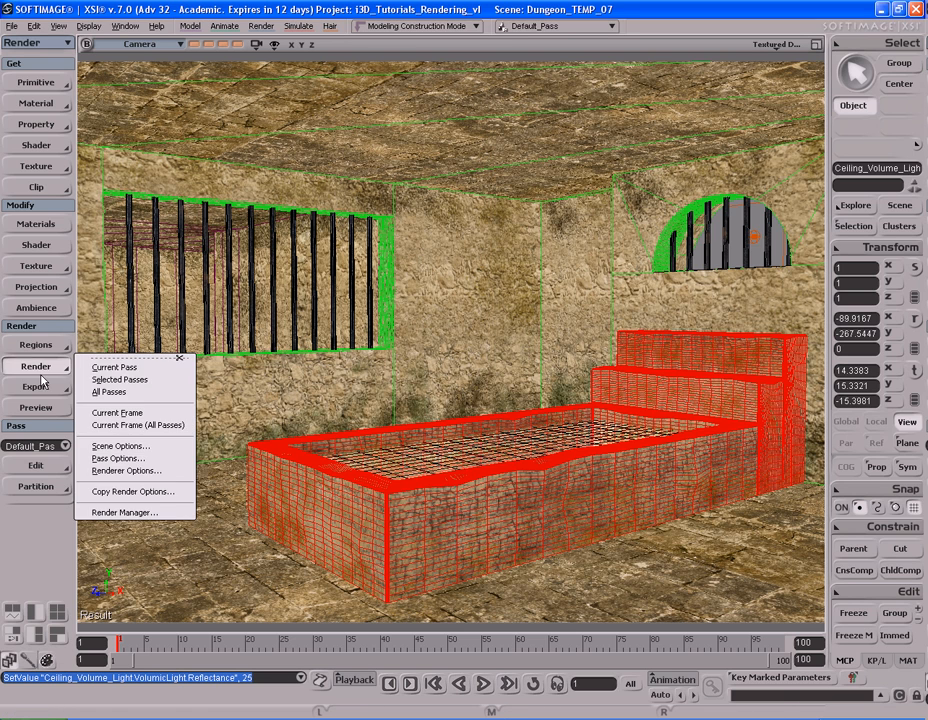
left_click(126, 470)
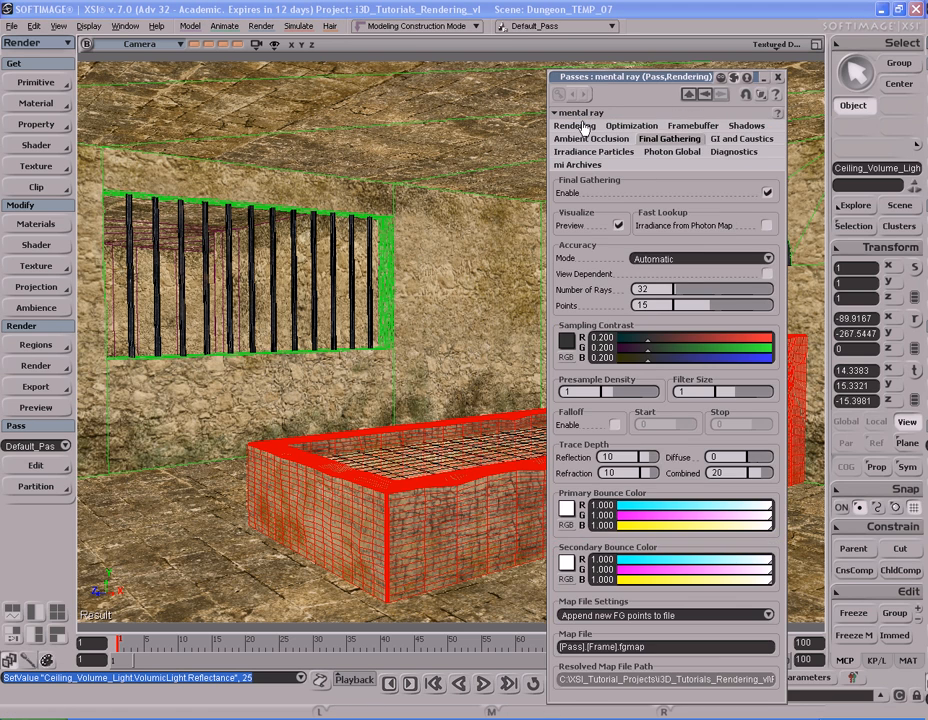
left_click(586, 126)
left_click_drag(723, 232, 770, 243)
Step: Set the rendering sampling contrast to 0.05 for the red, green, blue and alpha channels
left_click(602, 290)
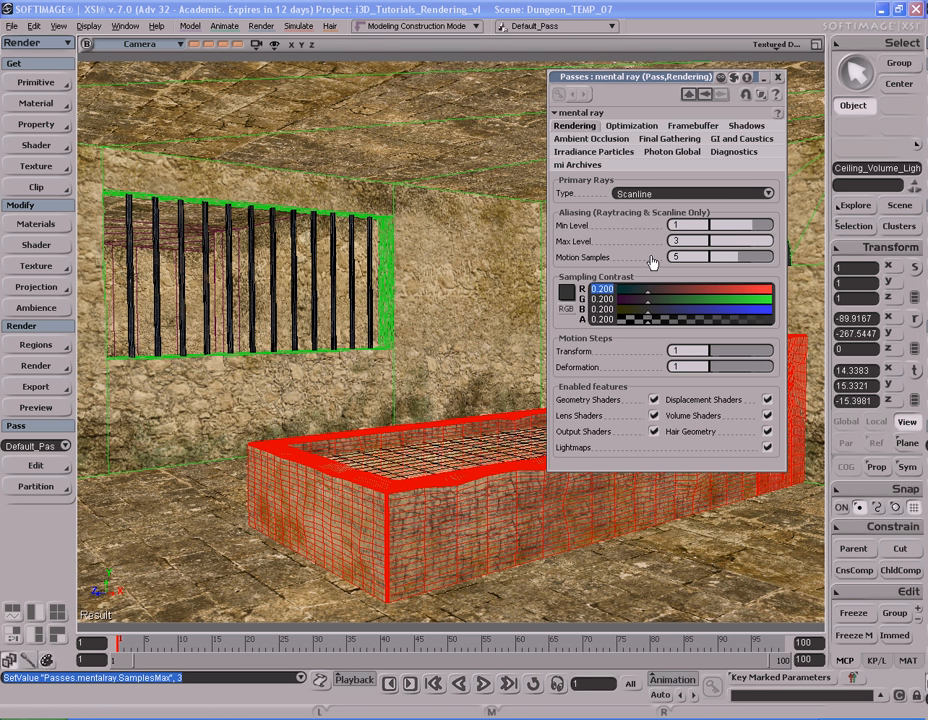
type(".05")
key("Tab")
type(".05")
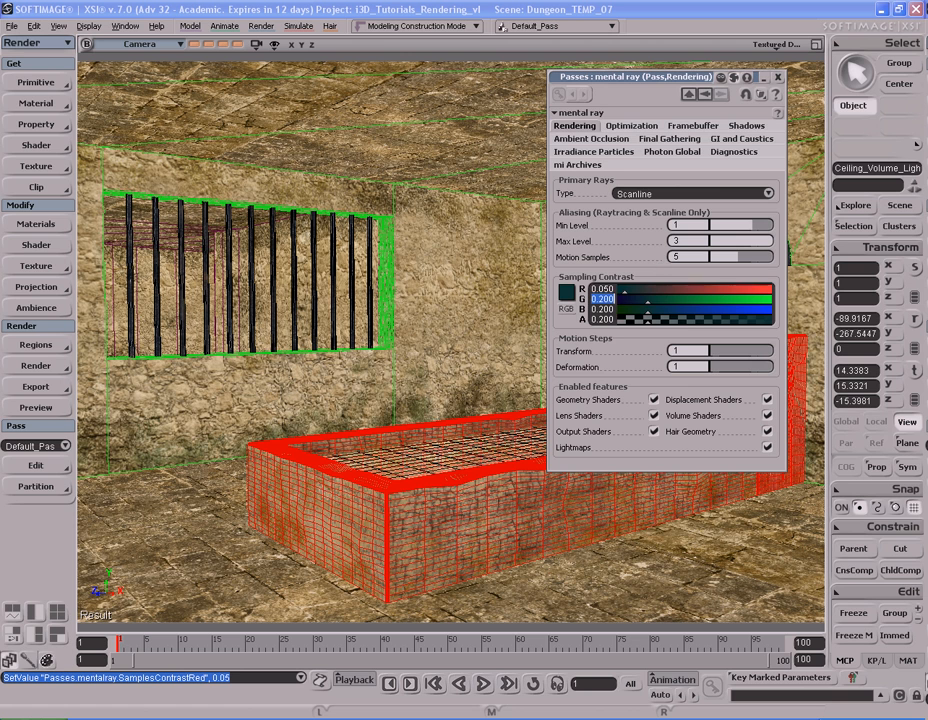
key("Tab")
type("3")
key("BackSpace")
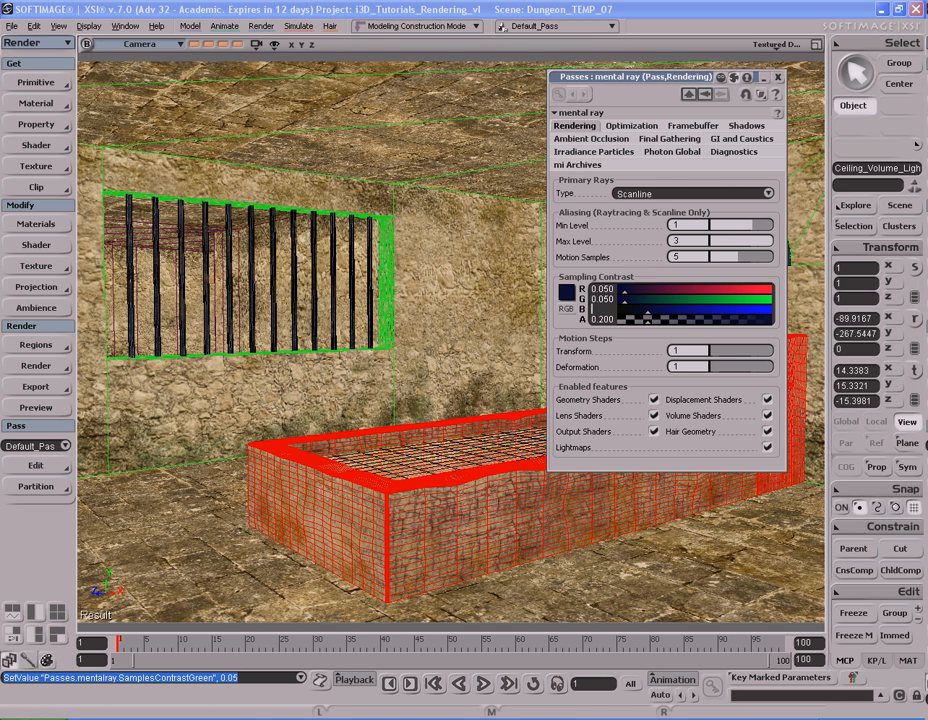
type(".05")
key("Tab")
type(".05")
key("Return")
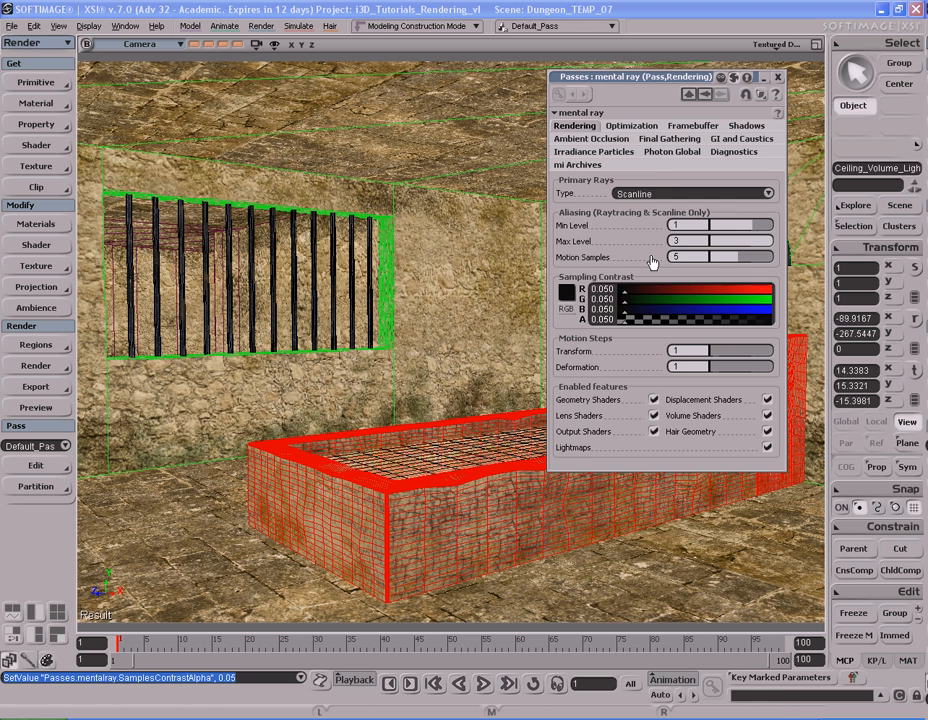
Step: Try 500, 1314 and 256 as the Final Gathering number of rays
left_click(666, 140)
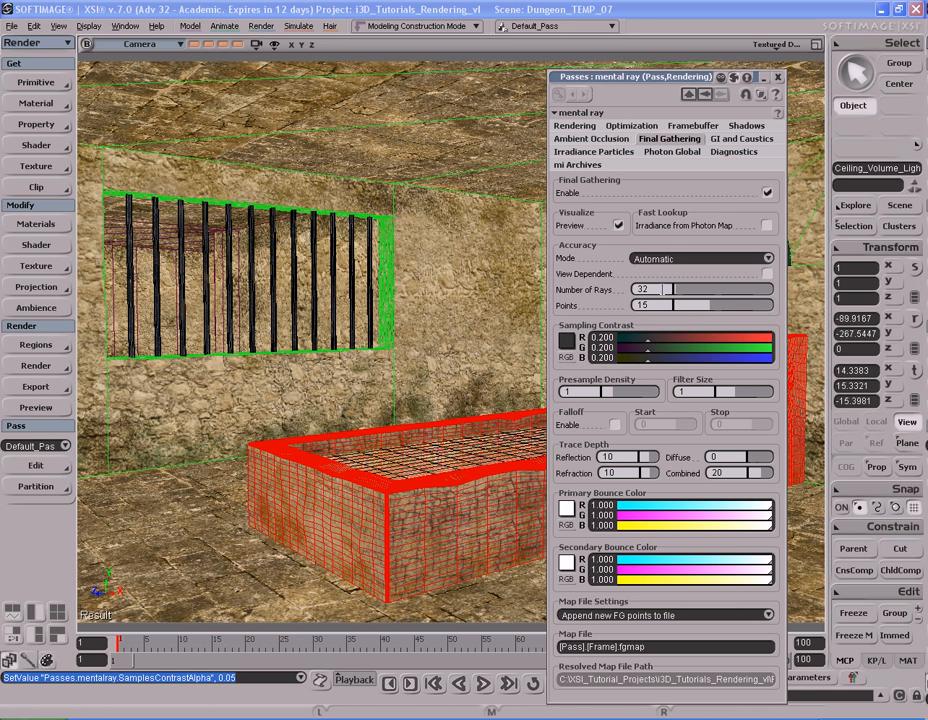
double_click(667, 289)
type("500")
key("Return")
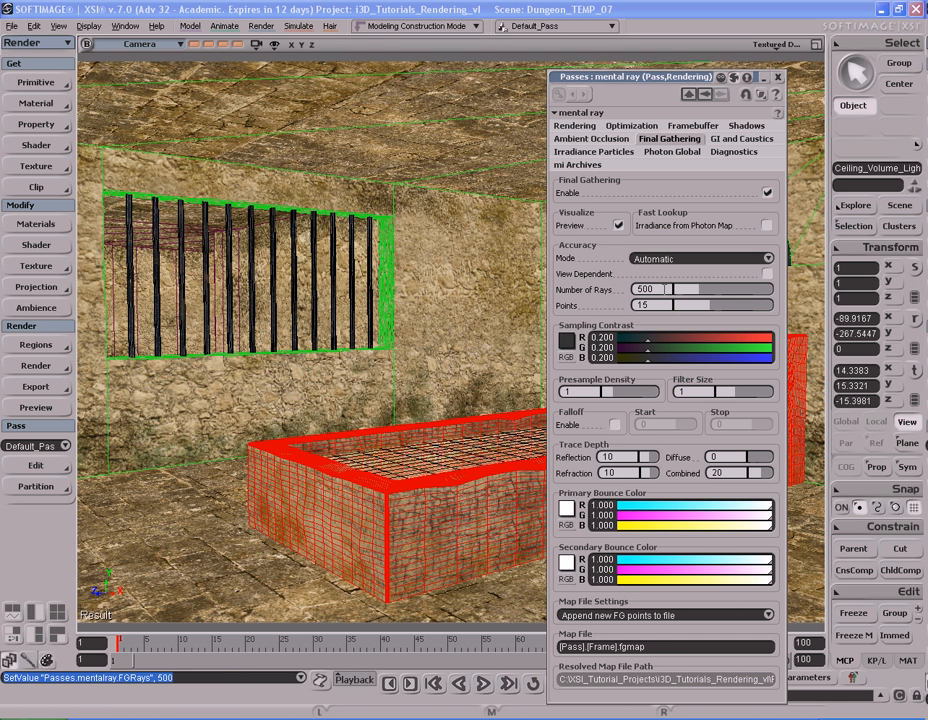
left_click_drag(667, 289, 738, 295)
left_click(646, 289)
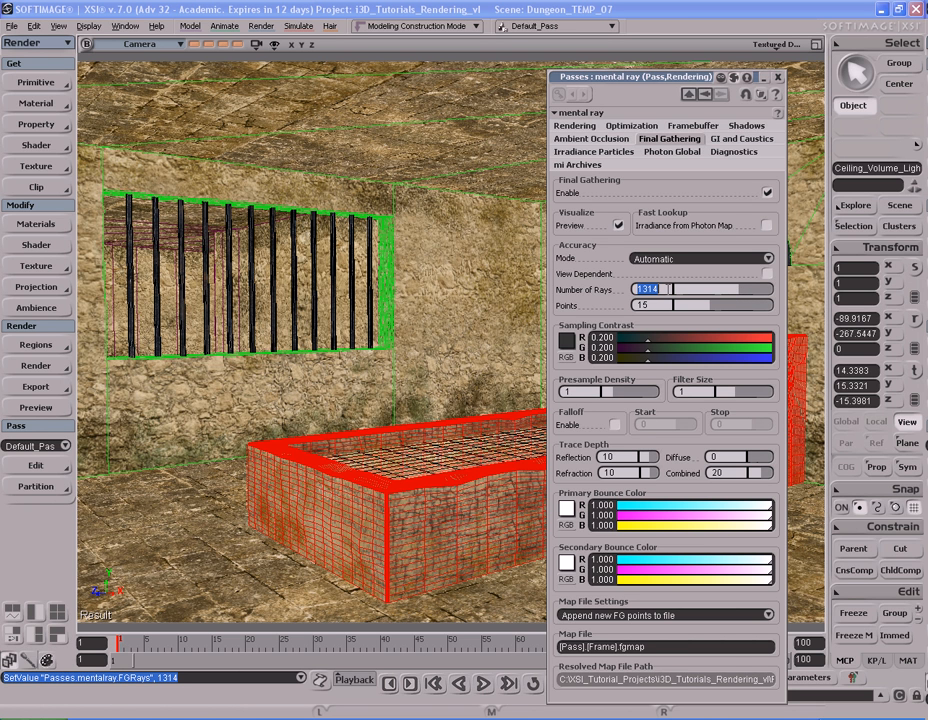
type("256")
Step: Set the Final Gathering number of rays to 128 and close the renderer options
double_click(670, 289)
type("128")
key("Return")
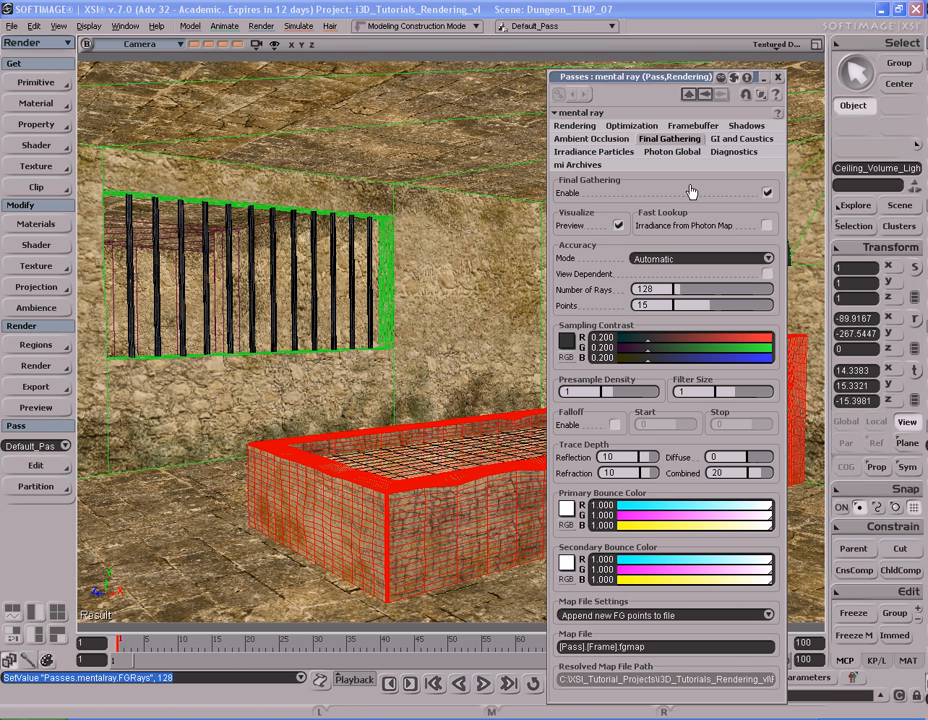
left_click(667, 289)
left_click(594, 140)
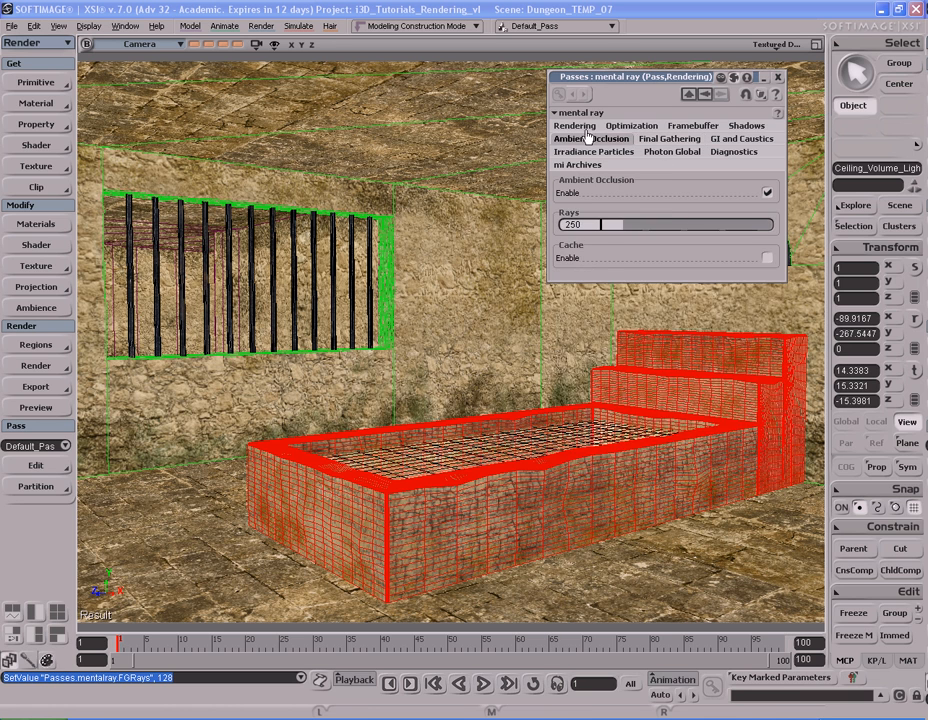
left_click(583, 128)
left_click(778, 78)
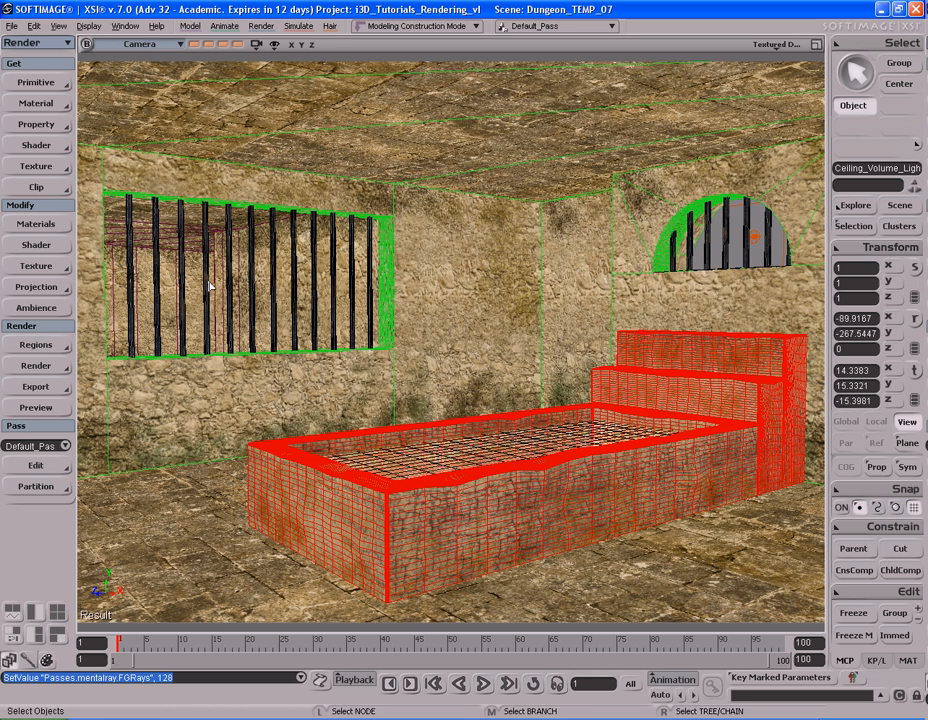
Step: Set the Default_Pass output width to 2000 with the aspect ratio locked
left_click(36, 366)
left_click(160, 457)
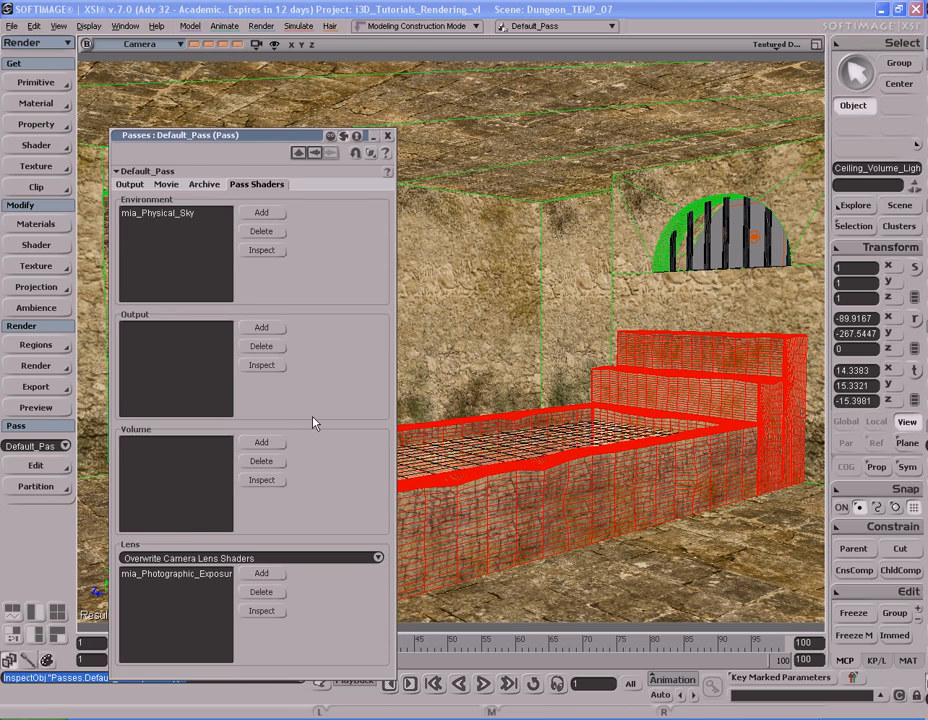
left_click(130, 186)
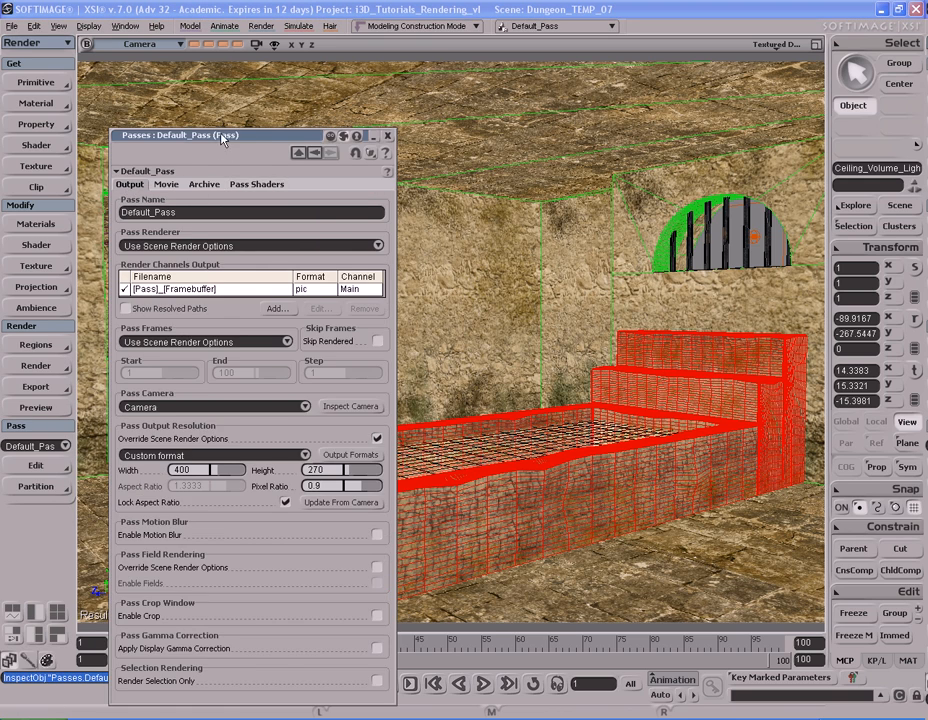
left_click_drag(161, 134, 347, 54)
left_click(387, 389)
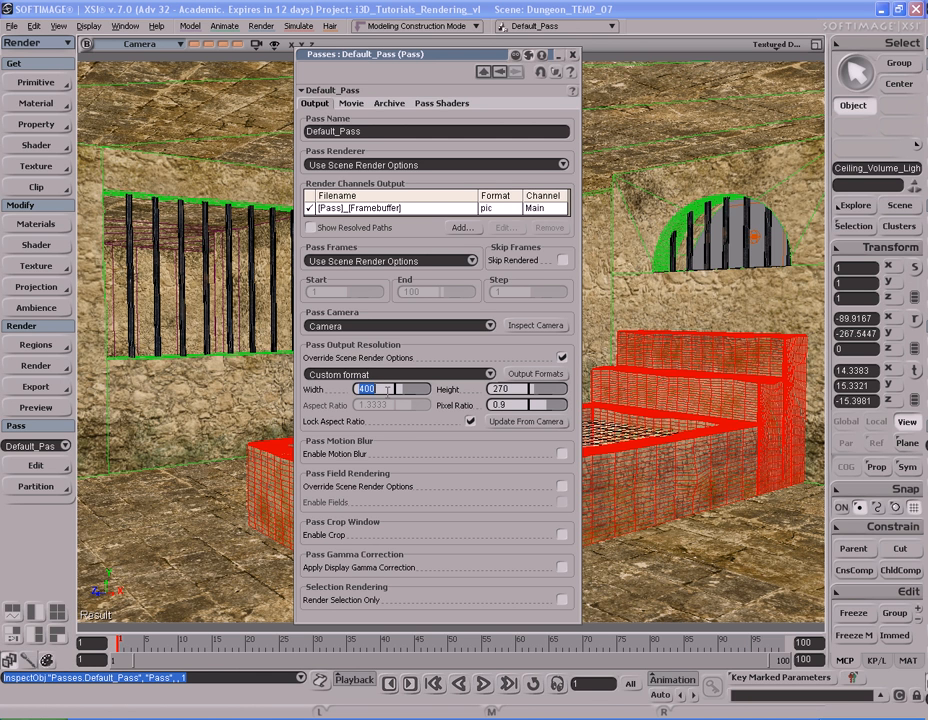
type("200")
key("Return")
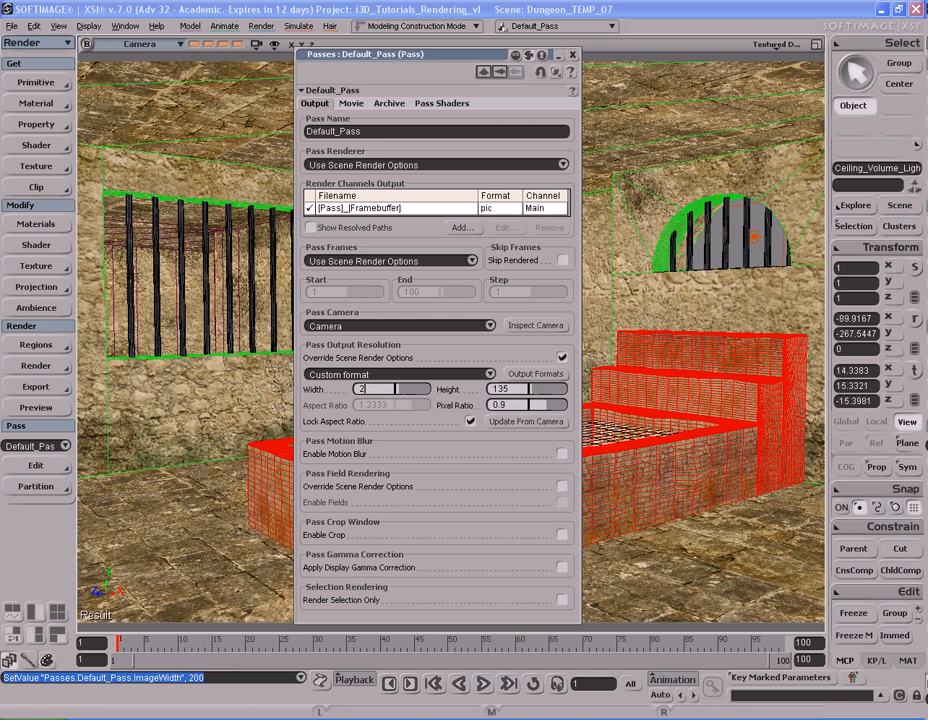
type("00")
key("Return")
Step: Close the Default_Pass settings and try a full preview render of the pass from the current camera view
left_click(573, 57)
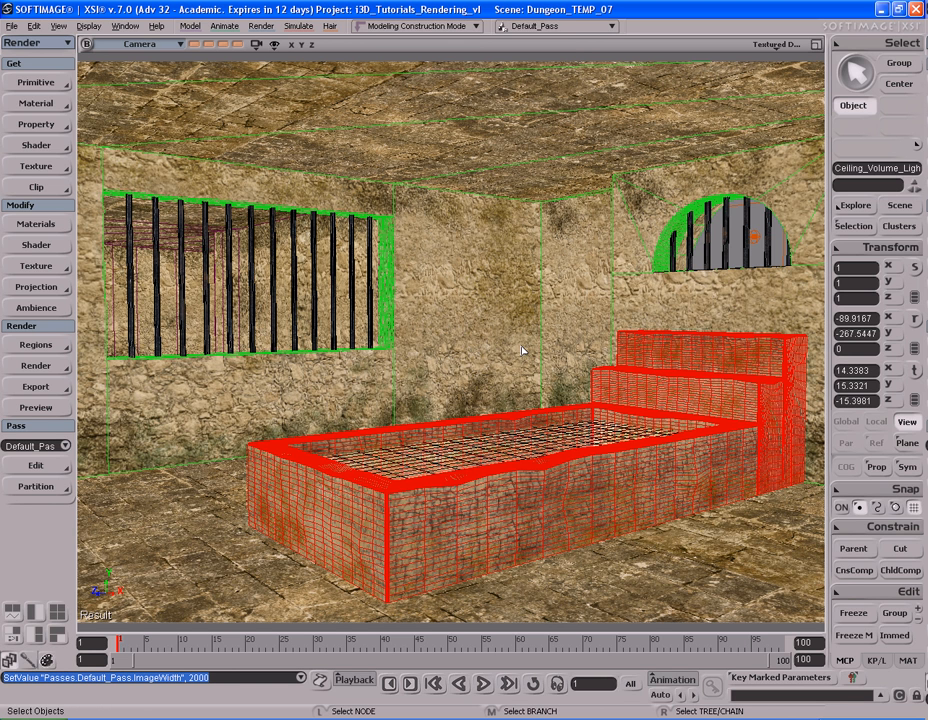
key("shift+r")
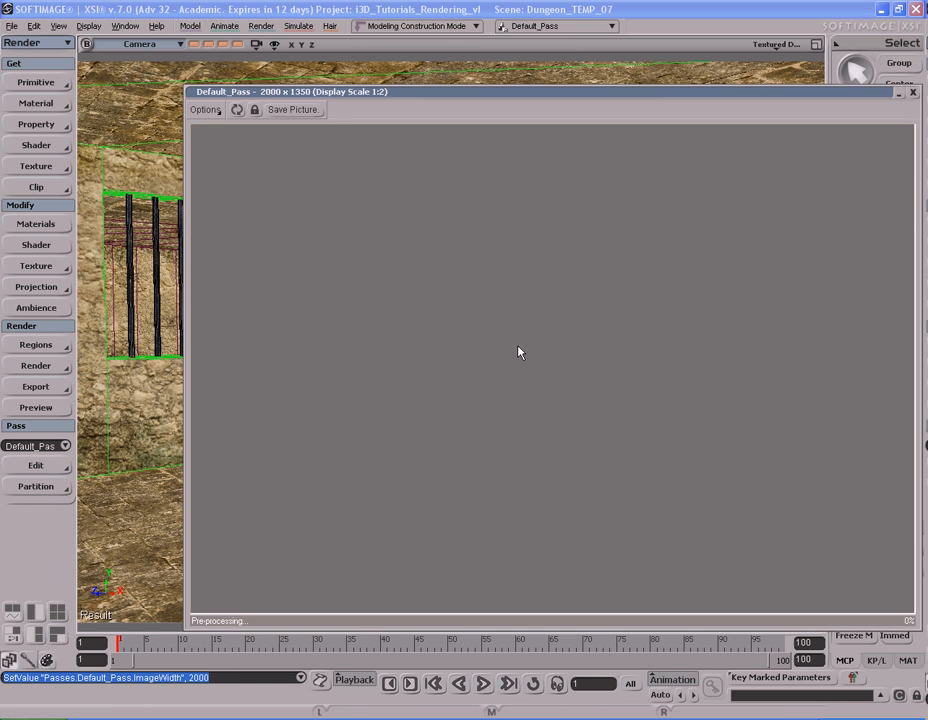
left_click_drag(638, 98, 545, 83)
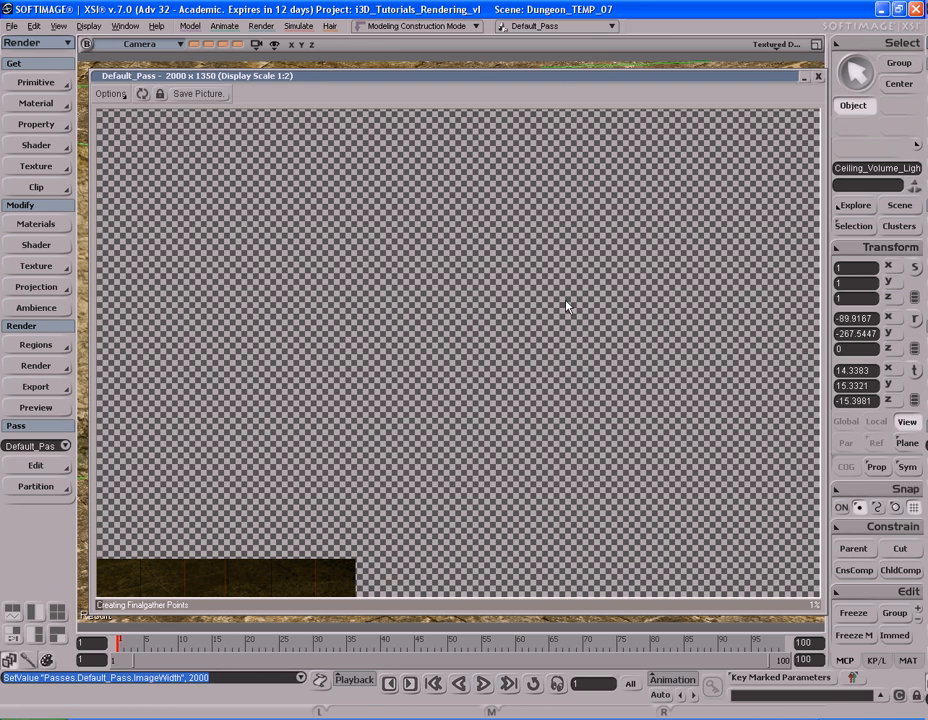
key("Escape")
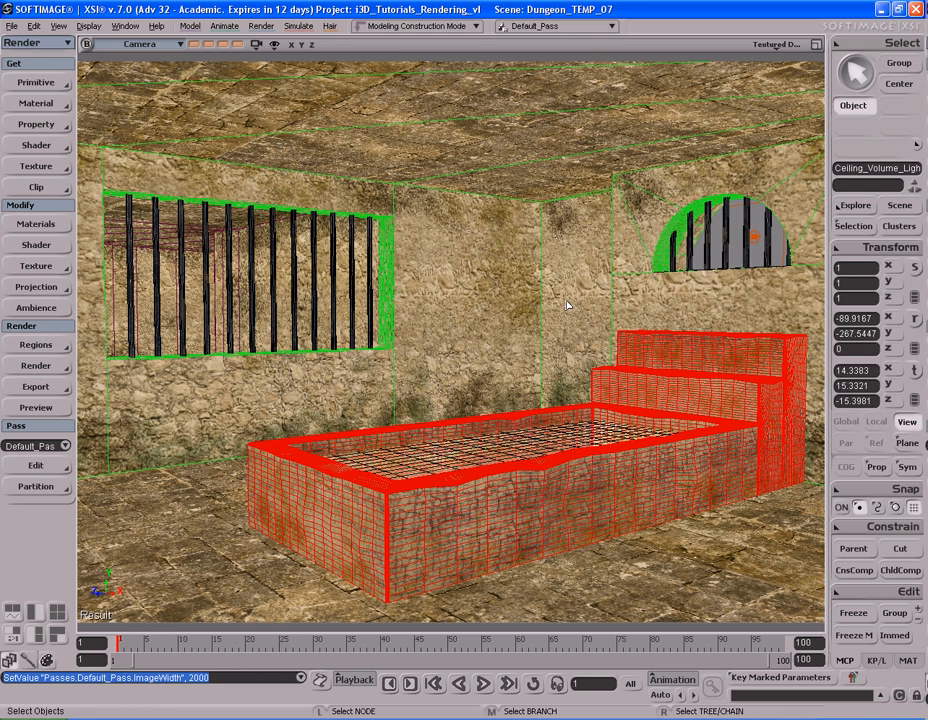
Step: Select the Ceiling_Light object at the round ceiling grate, viewing the whole dungeon room from outside
key("s")
right_click_drag(560, 312, 632, 296)
scroll(578, 331, "down", 5)
key("s")
left_click(640, 290)
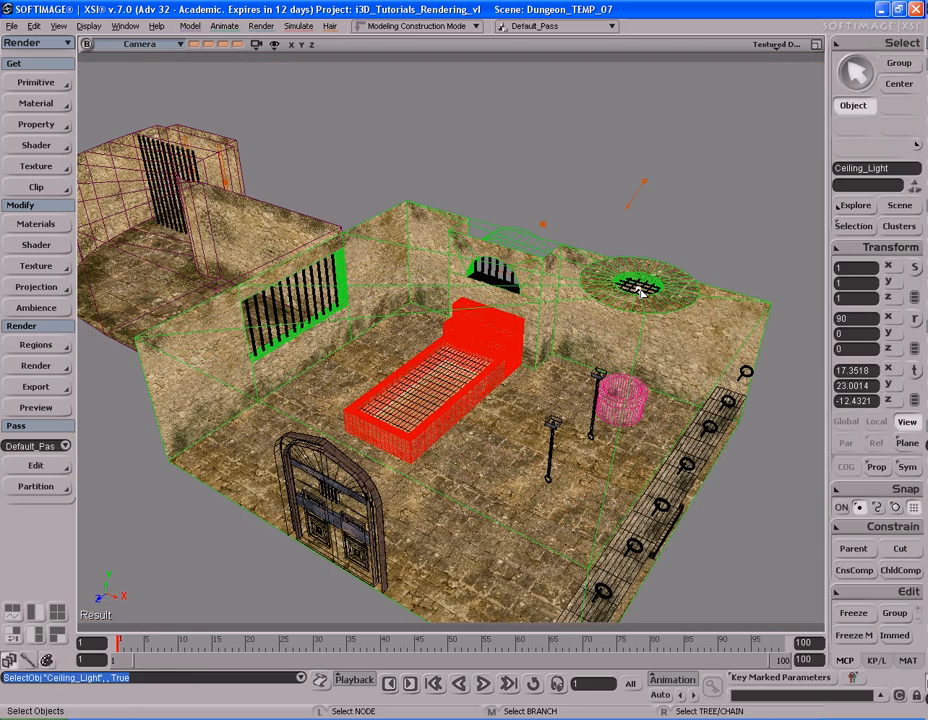
key("s")
right_click_drag(665, 217, 607, 283)
key("space")
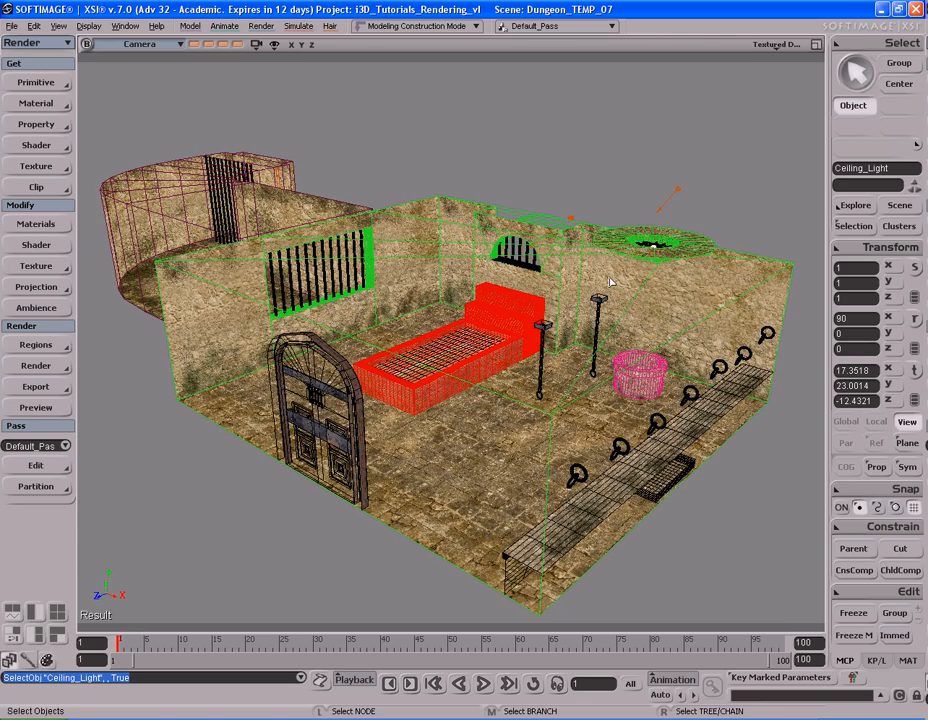